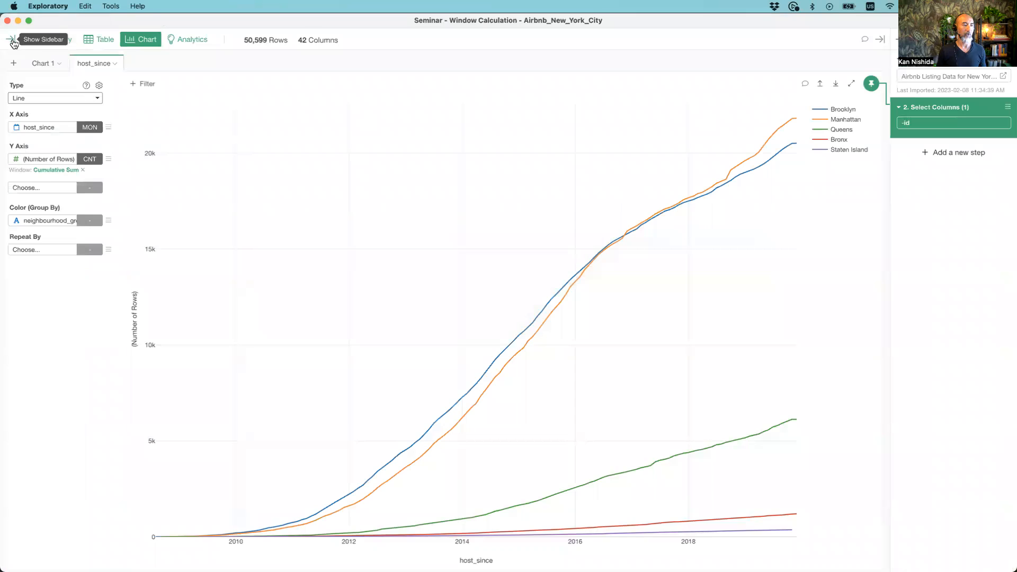
# - Open the Summary of the Stock_Price data frame and display the data as of the Replace Values step
pyautogui.click(67, 126)
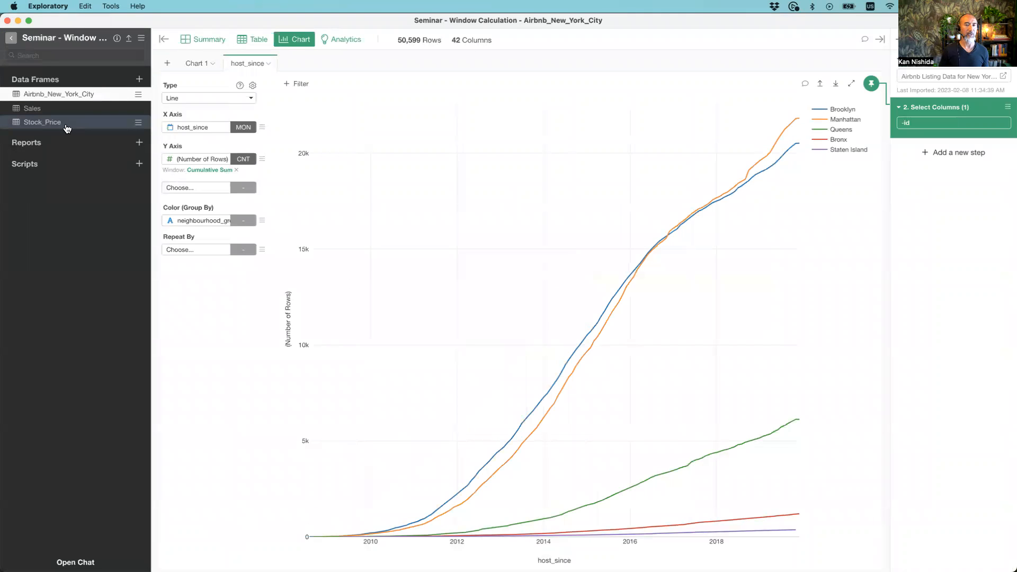
pyautogui.click(208, 39)
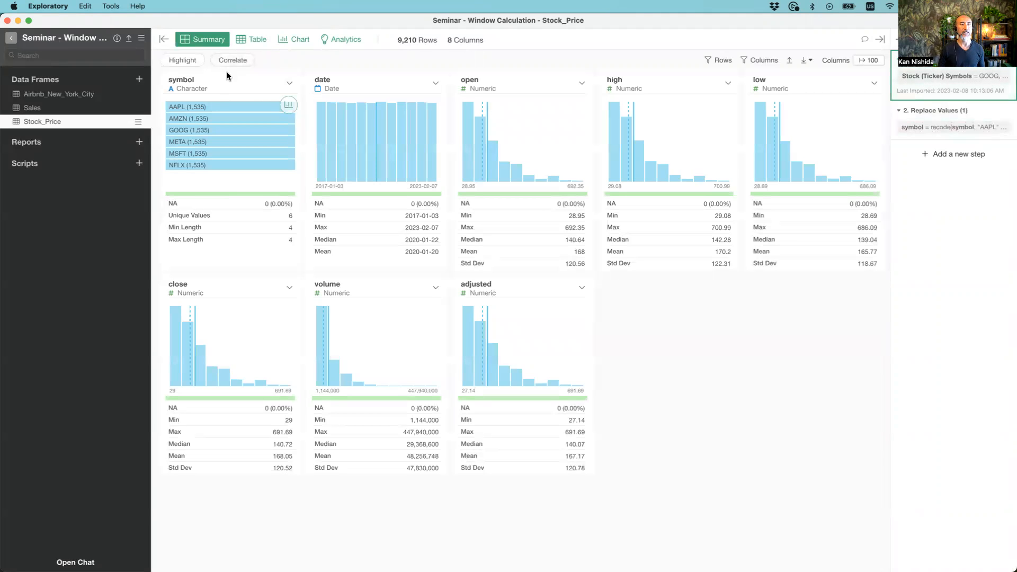
pyautogui.click(227, 87)
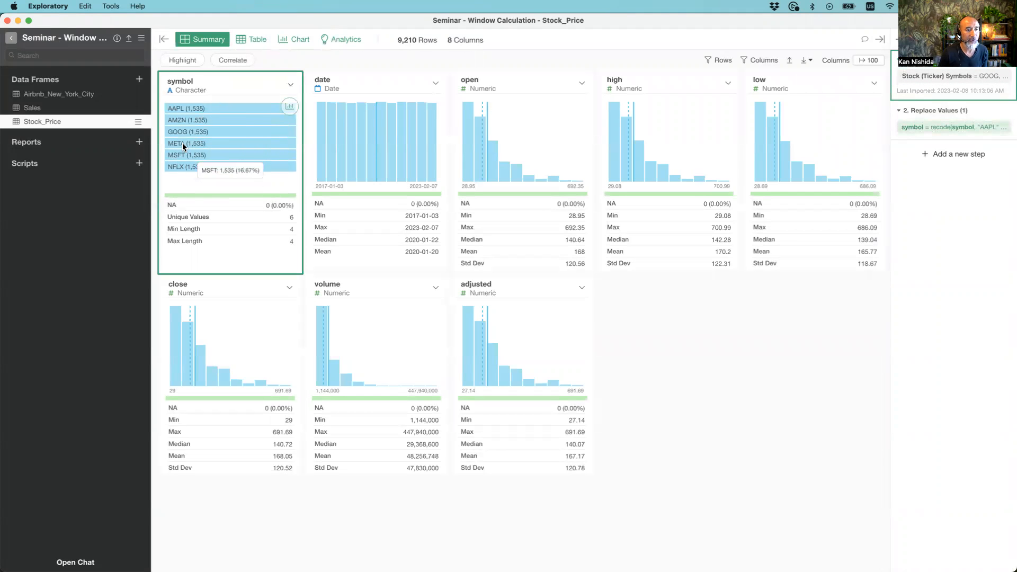
pyautogui.click(922, 116)
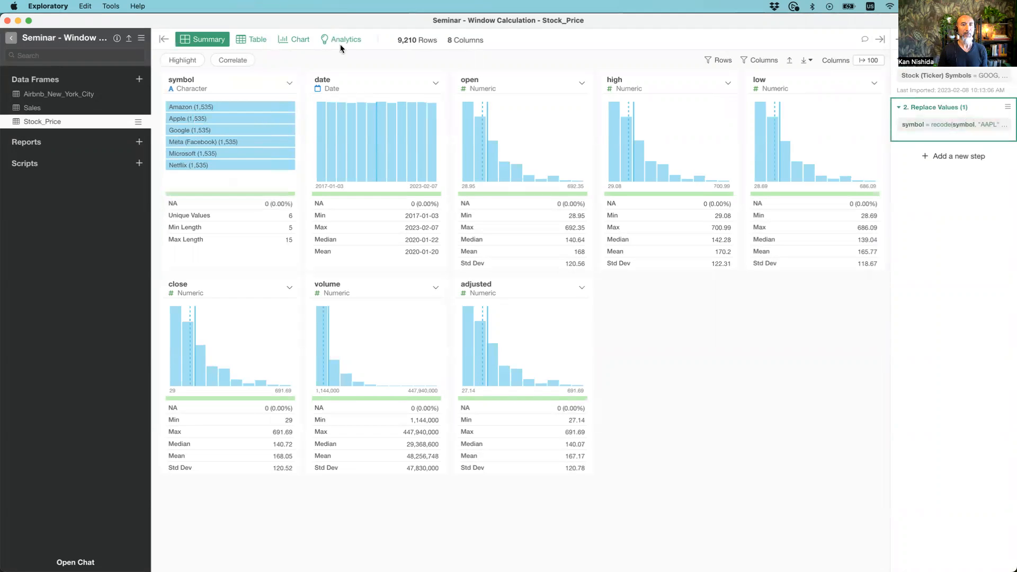
# - Set up a Line chart for the stock data with the date column on the X axis
pyautogui.click(296, 44)
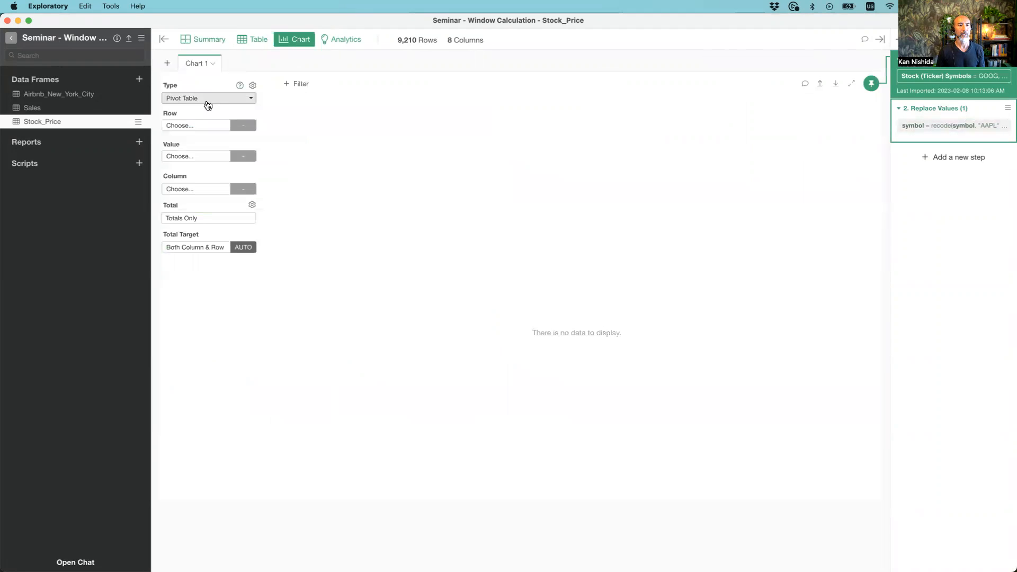
pyautogui.click(196, 104)
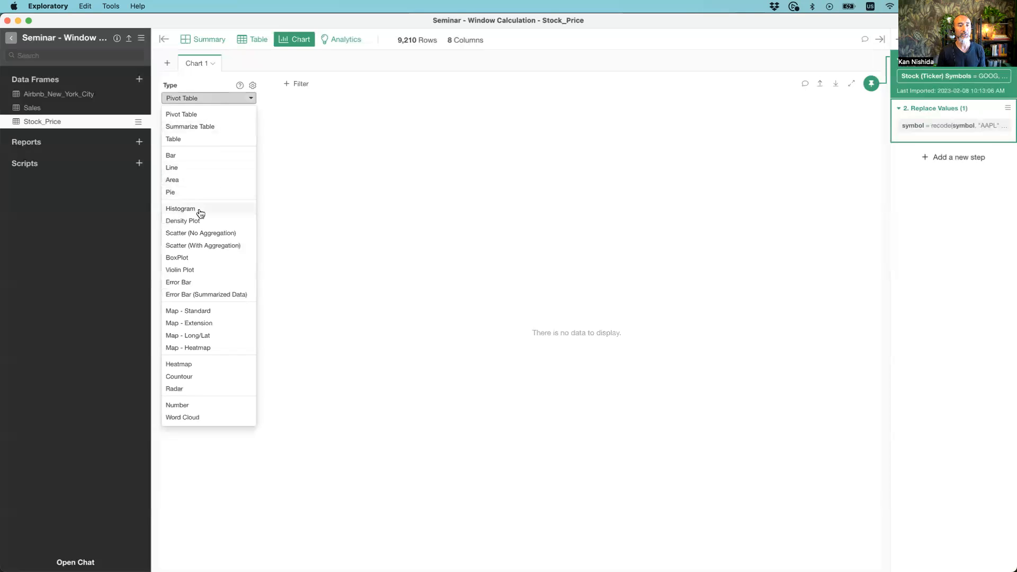
pyautogui.click(186, 173)
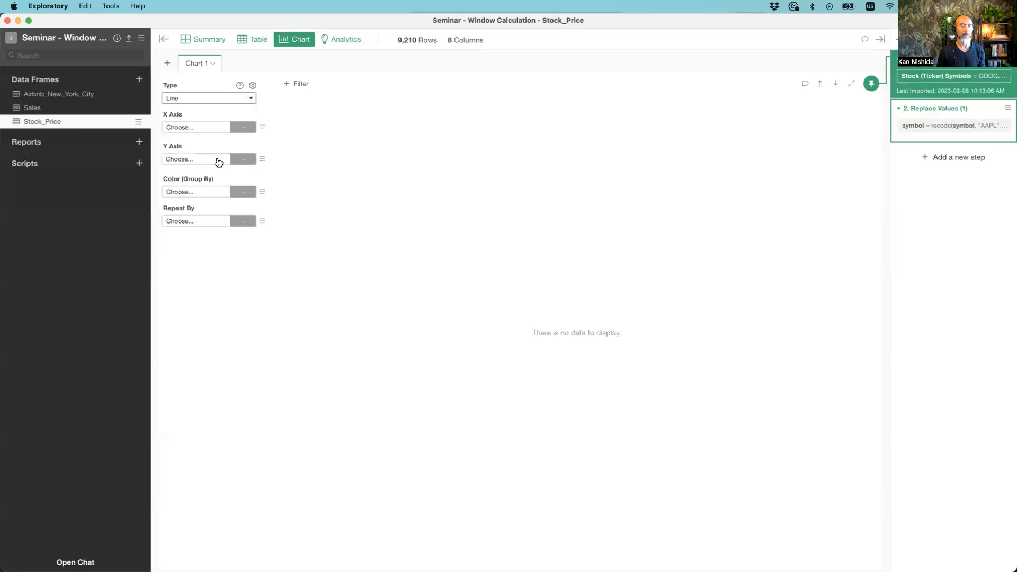
pyautogui.click(194, 127)
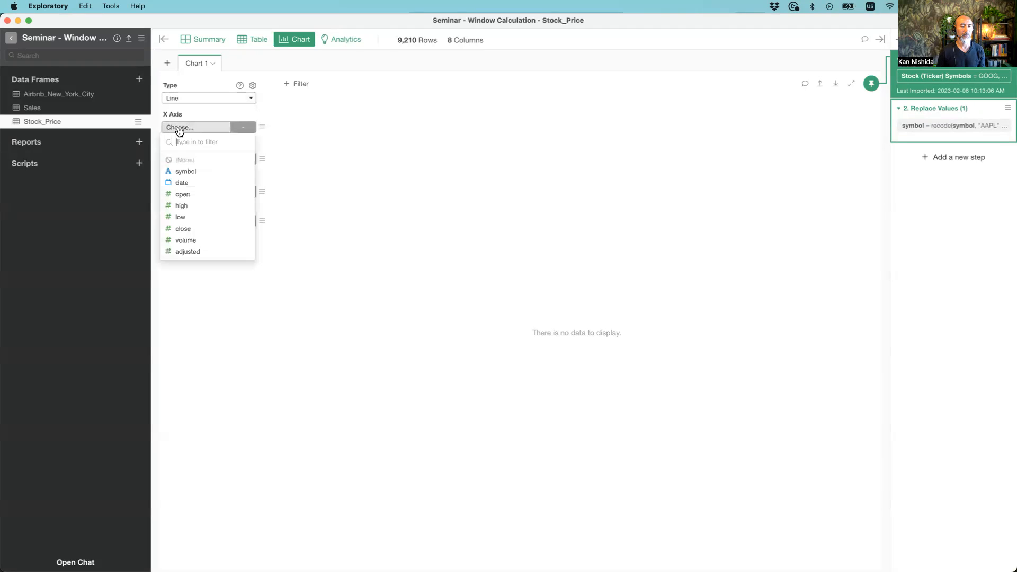
pyautogui.click(196, 182)
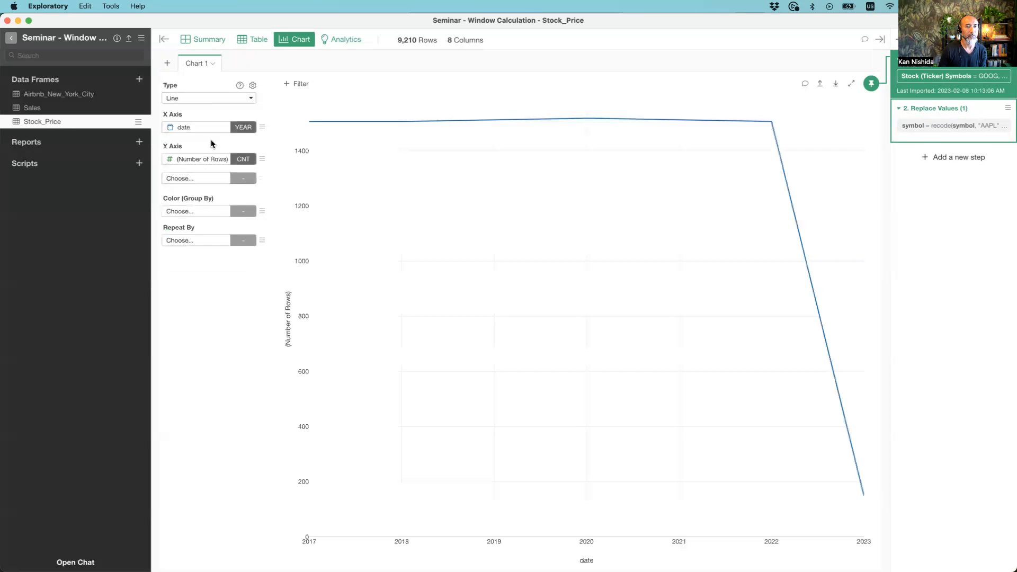
pyautogui.click(243, 127)
pyautogui.click(278, 206)
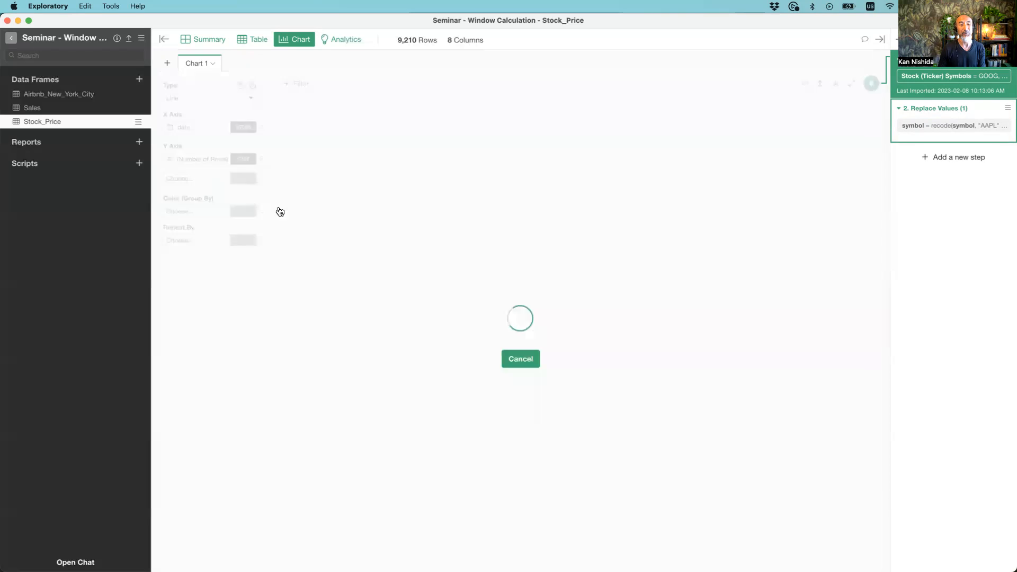
pyautogui.press('super+Tab')
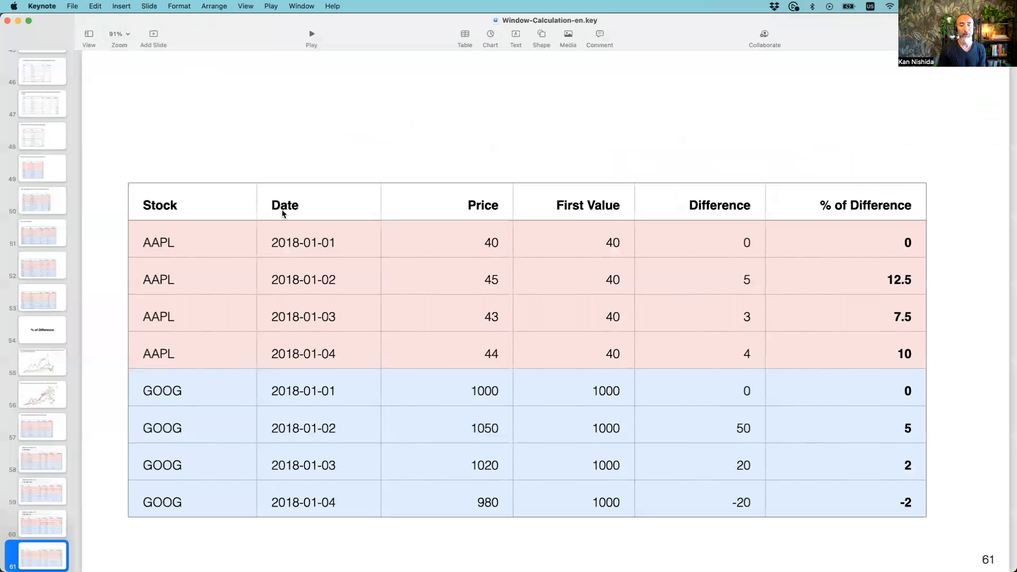
pyautogui.press('super+Tab')
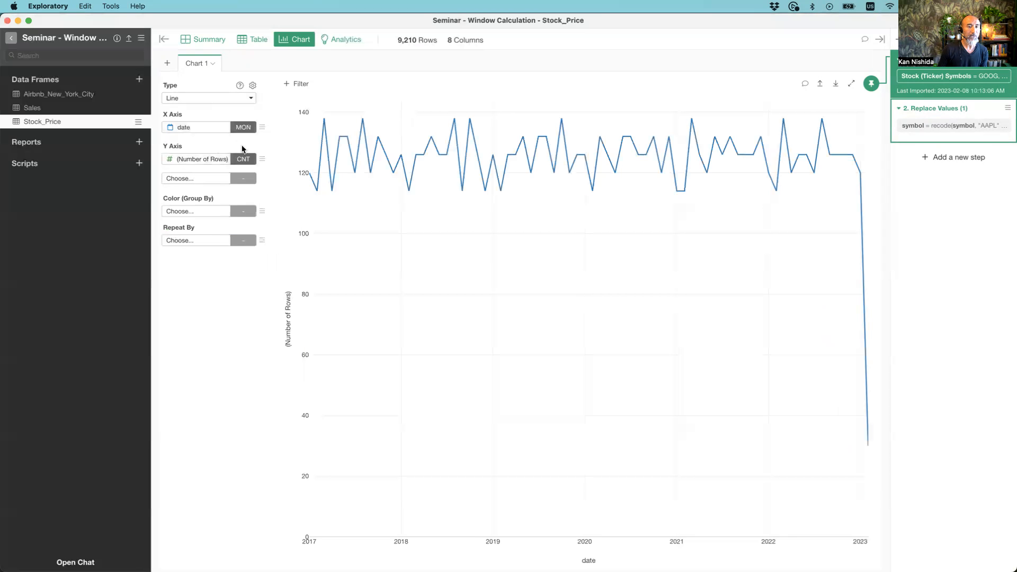
# - Round the X axis date to Day and plot the Mean (Average) of the adjusted column on the Y axis
pyautogui.click(242, 128)
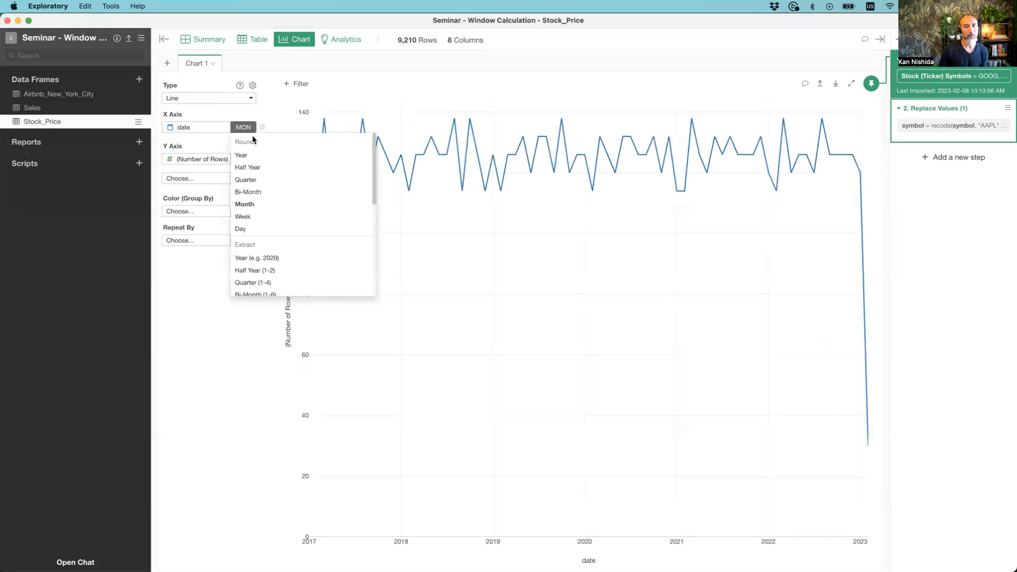
pyautogui.click(269, 230)
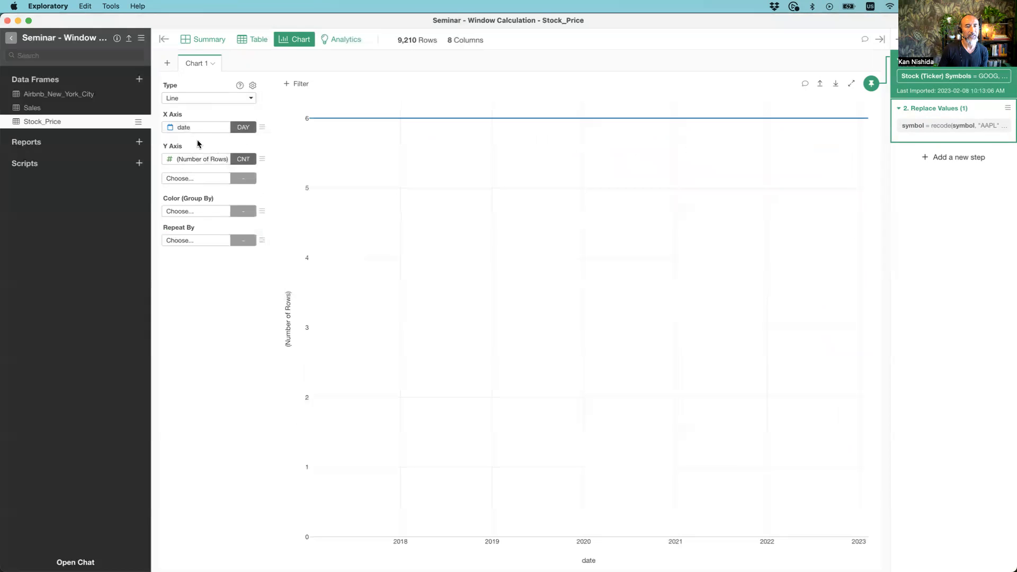
pyautogui.click(164, 40)
pyautogui.click(46, 159)
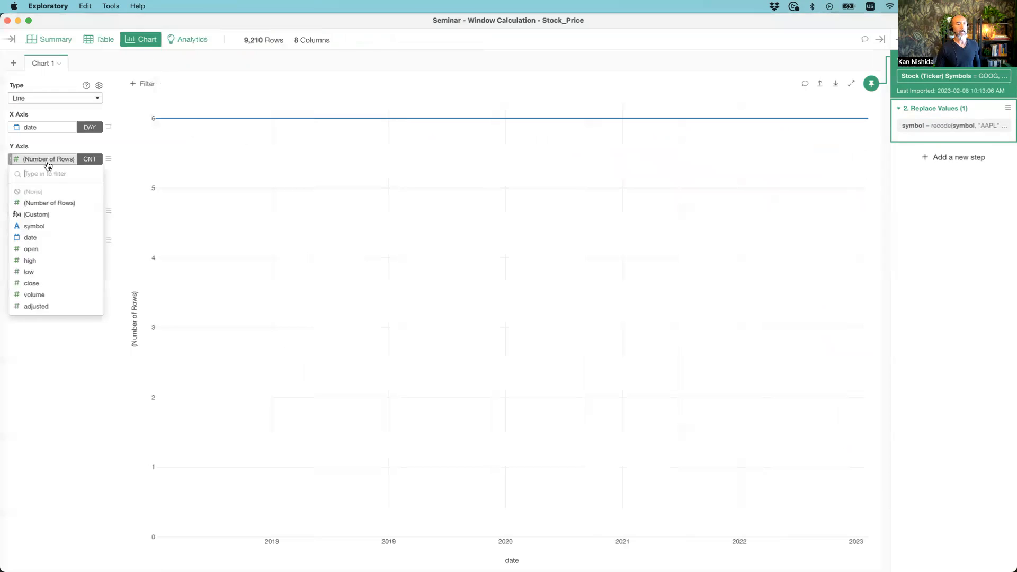
pyautogui.click(47, 307)
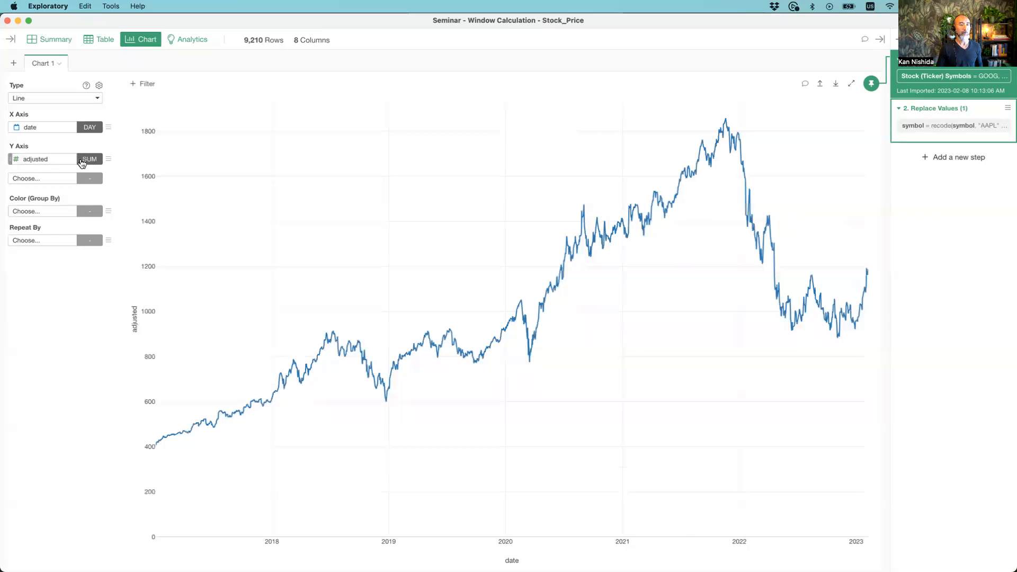
pyautogui.click(100, 161)
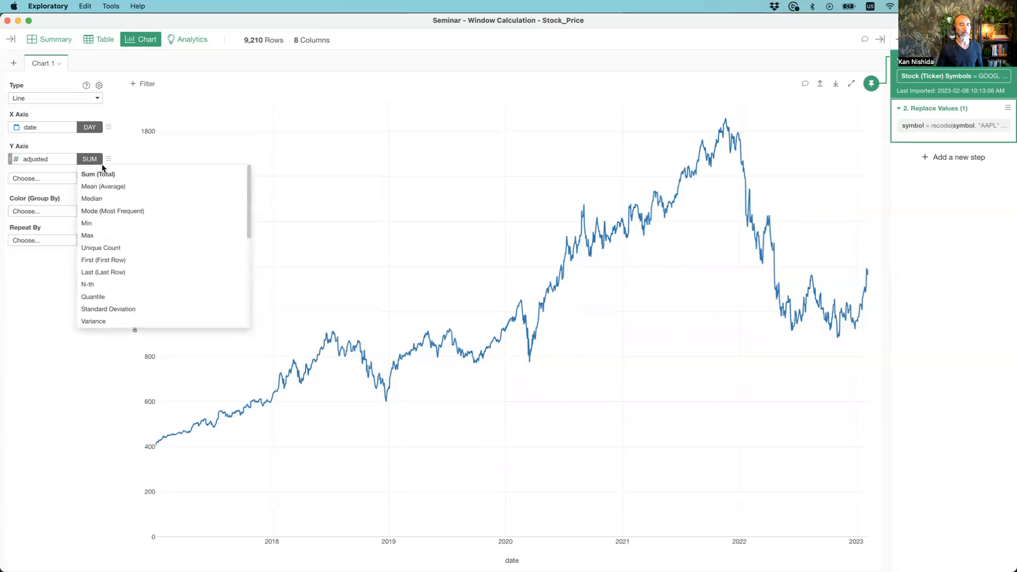
pyautogui.click(129, 189)
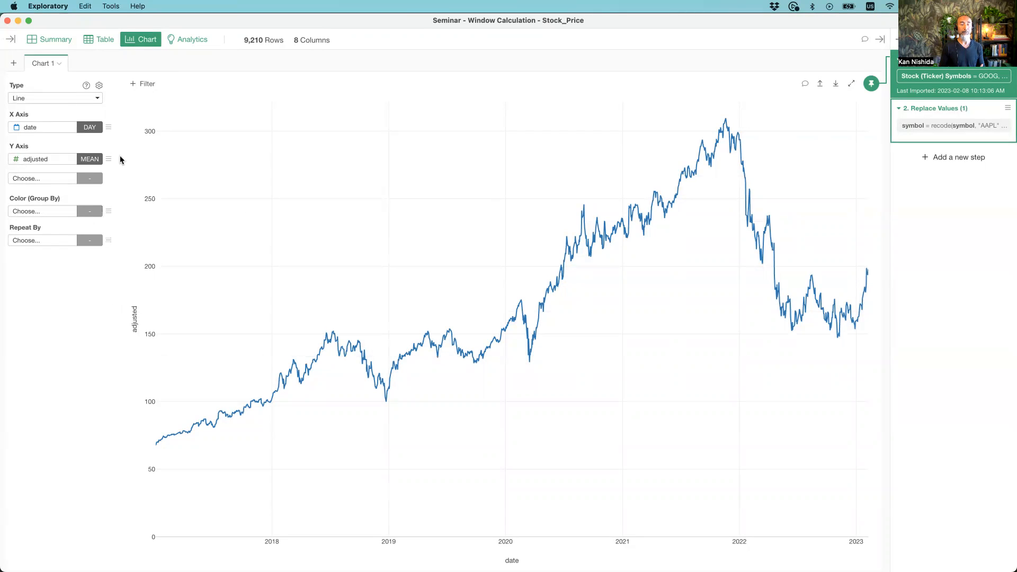
pyautogui.click(85, 128)
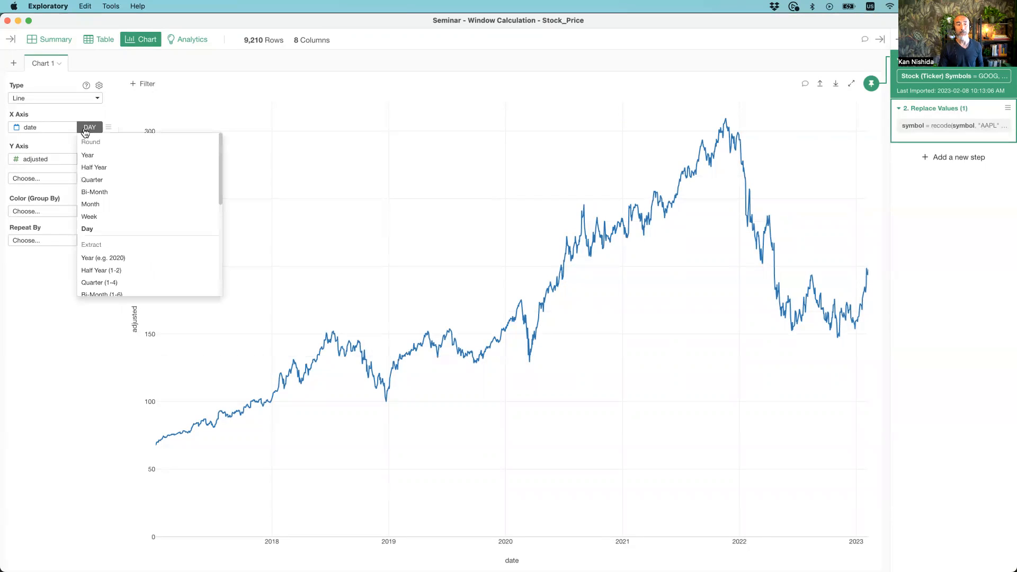
pyautogui.click(85, 130)
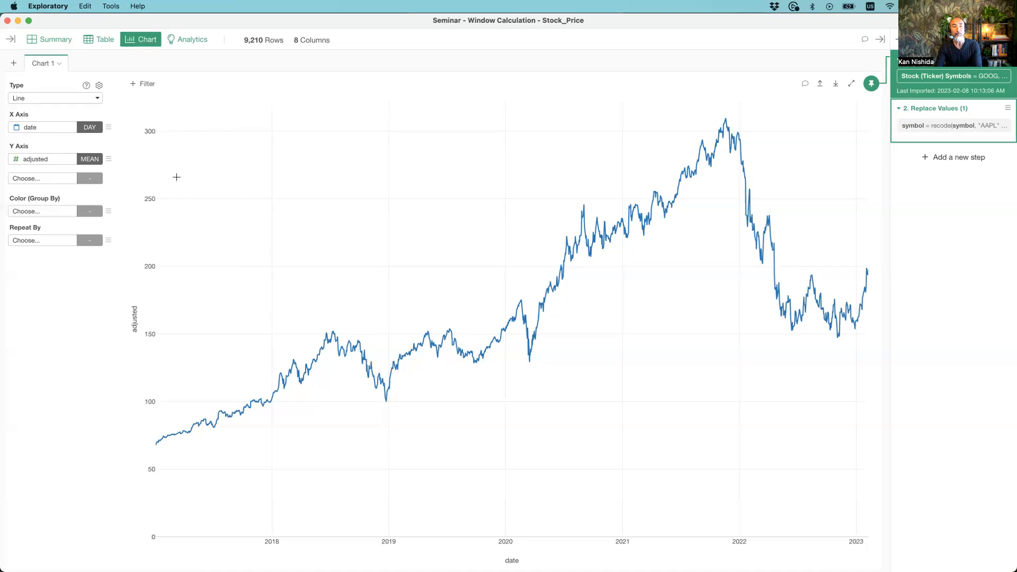
# - Color the lines by symbol and pin the chart to the Replace Values step so that it uses the company names
pyautogui.click(32, 213)
pyautogui.click(44, 260)
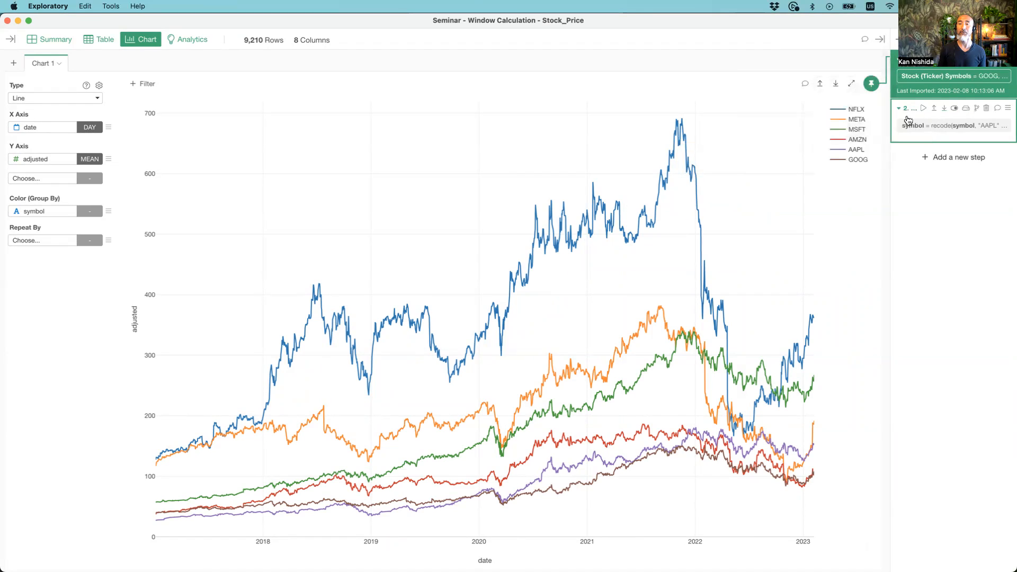
pyautogui.click(912, 129)
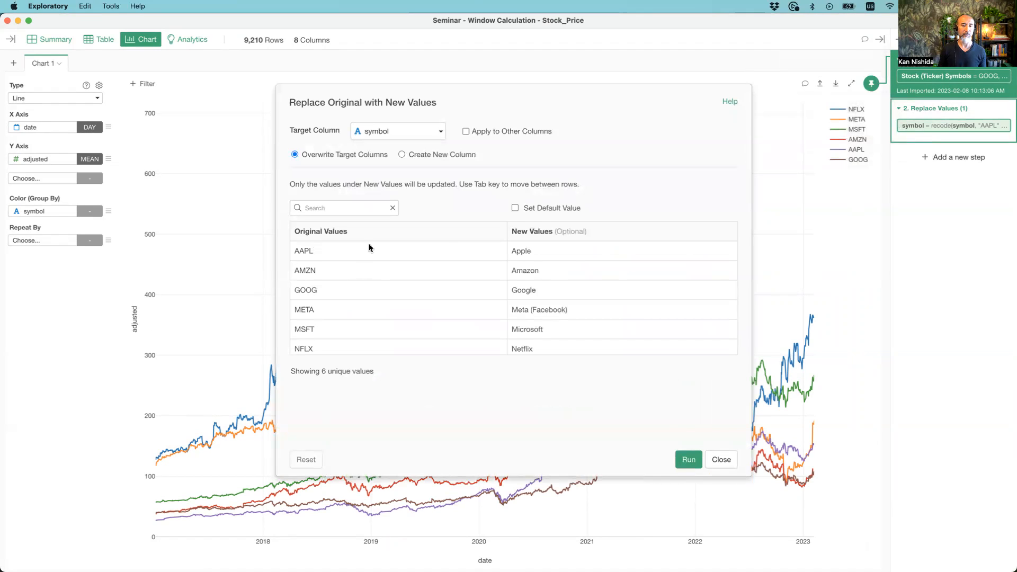
pyautogui.click(722, 459)
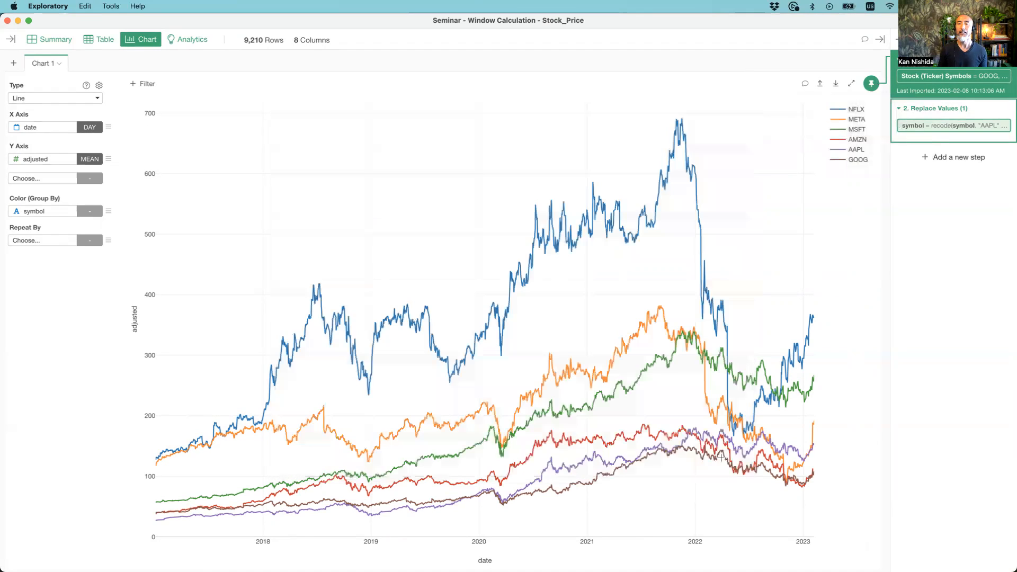
pyautogui.click(870, 84)
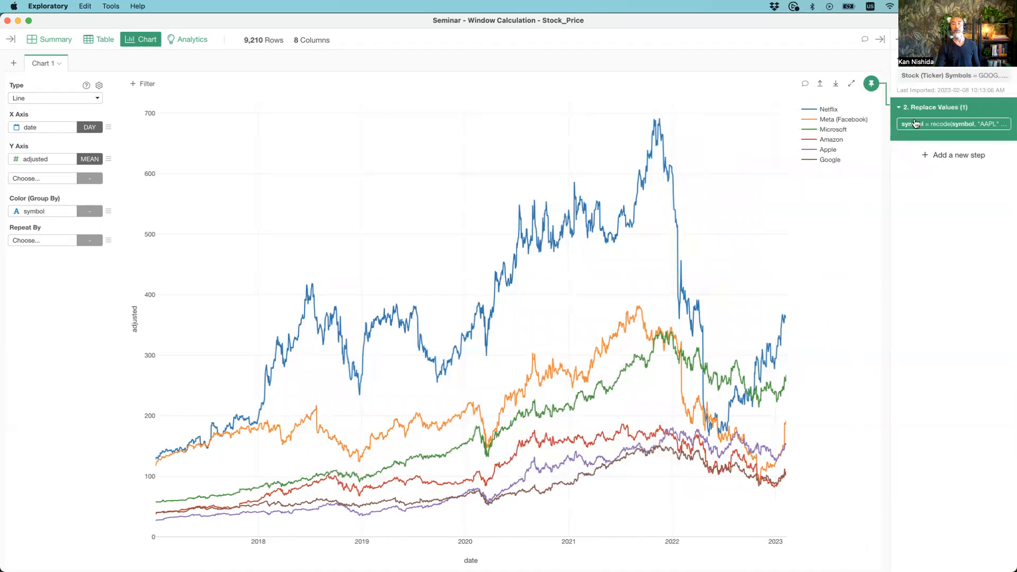
# - Apply the % Difference from First quick window calculation to the adjusted values on the Y axis
pyautogui.moveTo(773, 318)
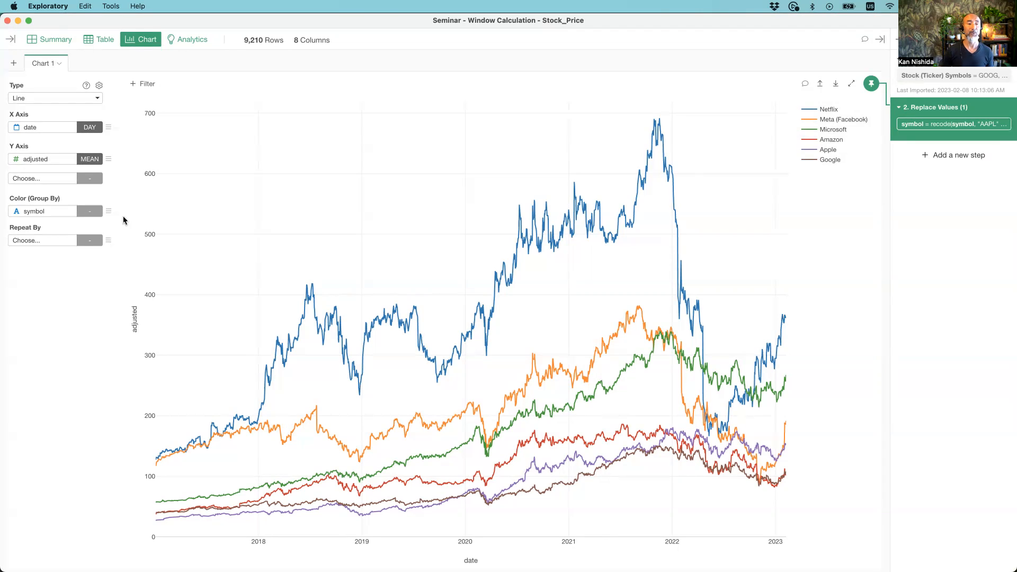
pyautogui.click(109, 160)
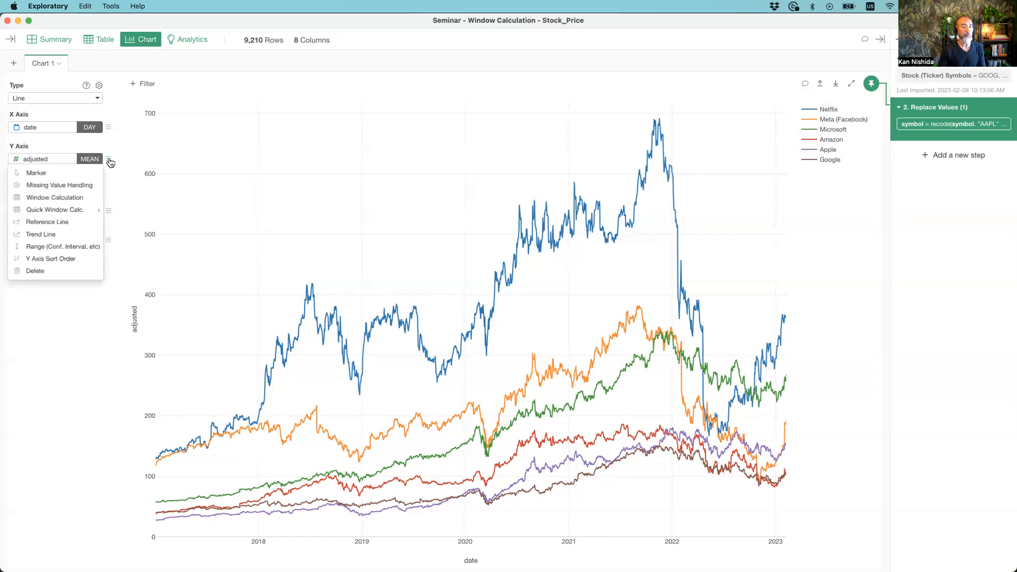
pyautogui.moveTo(77, 212)
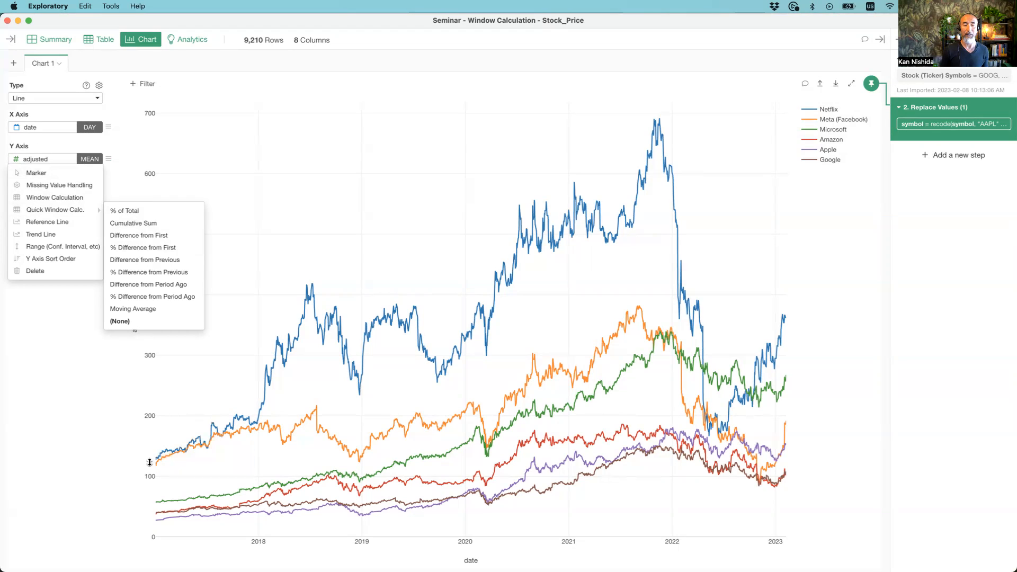
pyautogui.click(164, 249)
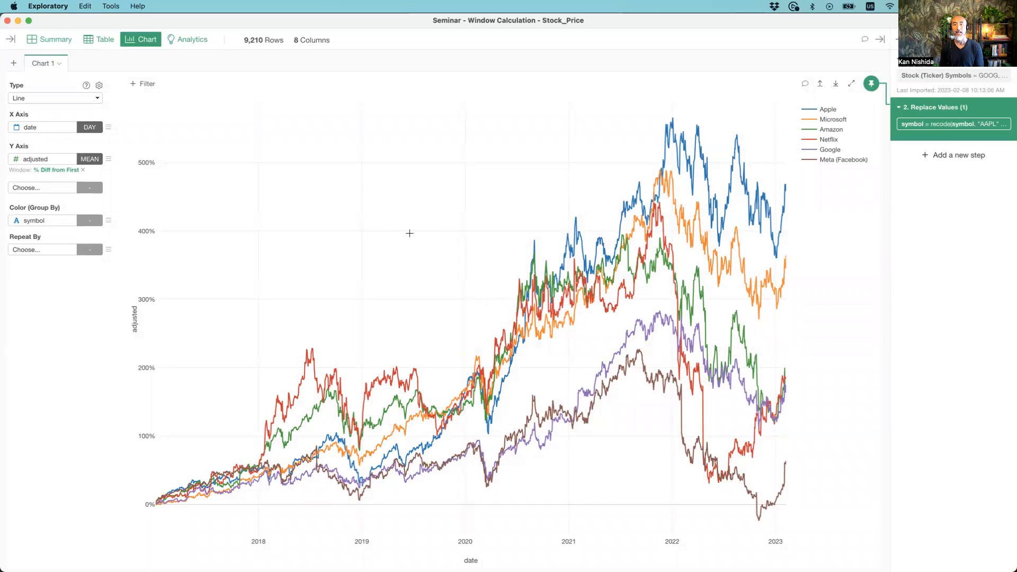
# - Examine the window calculation's settings and the reference values available for % Difference From, leaving First Value selected
pyautogui.click(48, 170)
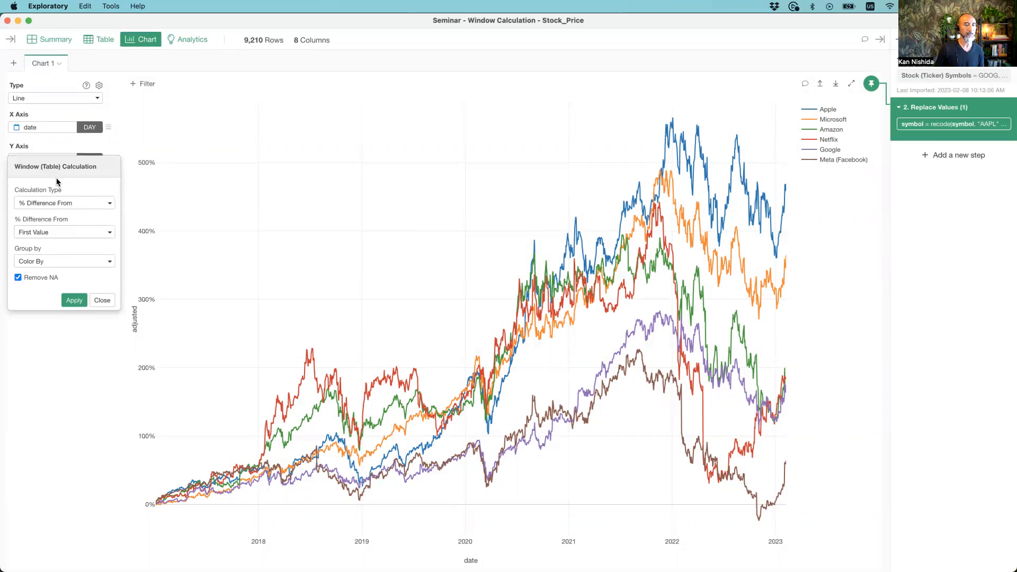
pyautogui.click(55, 234)
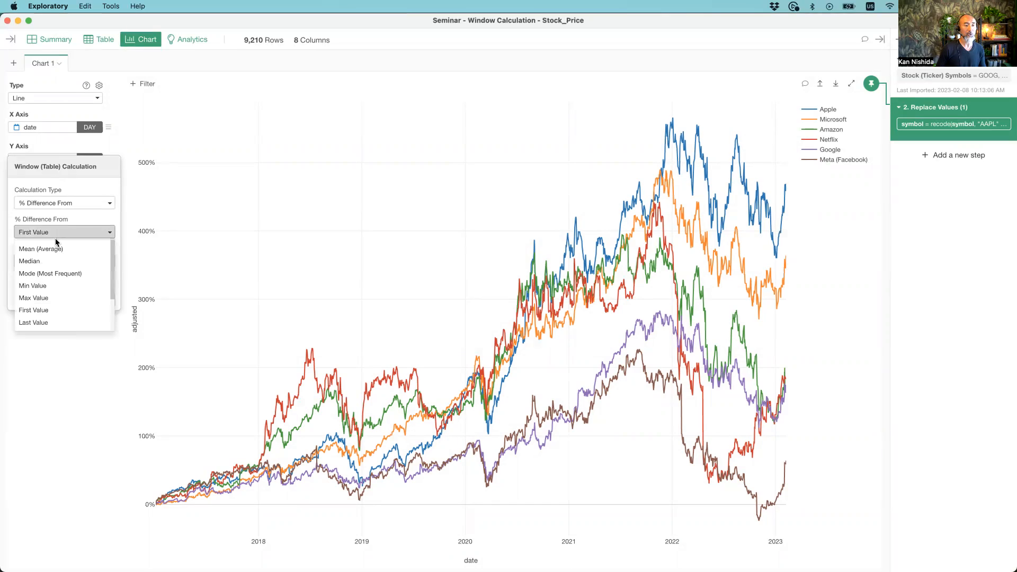
pyautogui.scroll(-3, 58, 278)
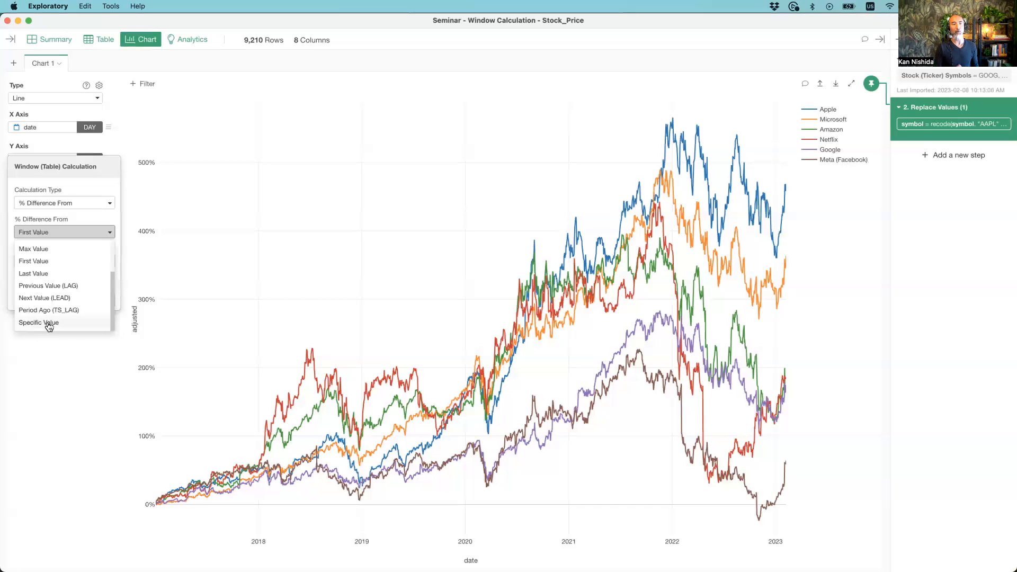
pyautogui.click(58, 232)
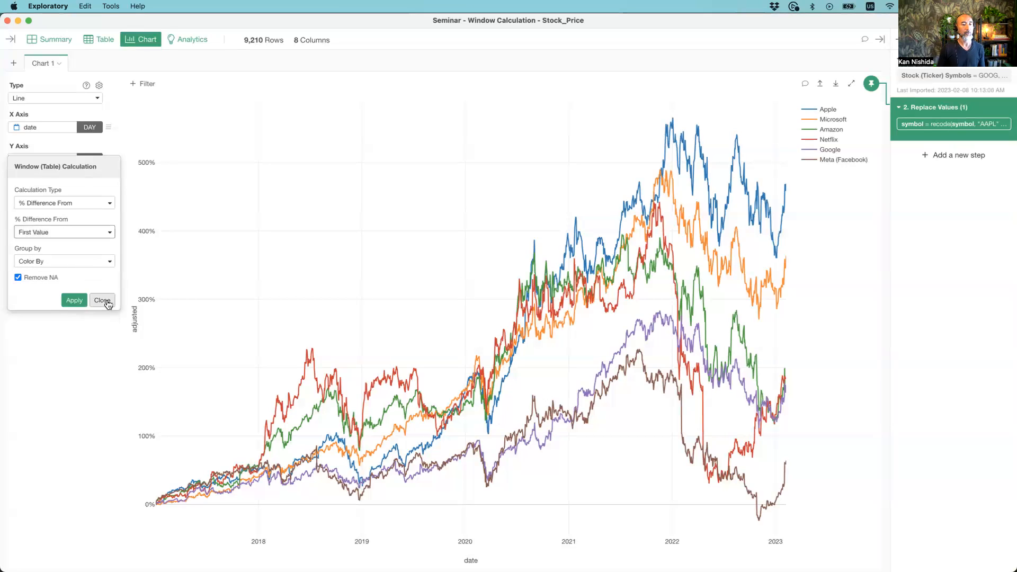
pyautogui.click(104, 301)
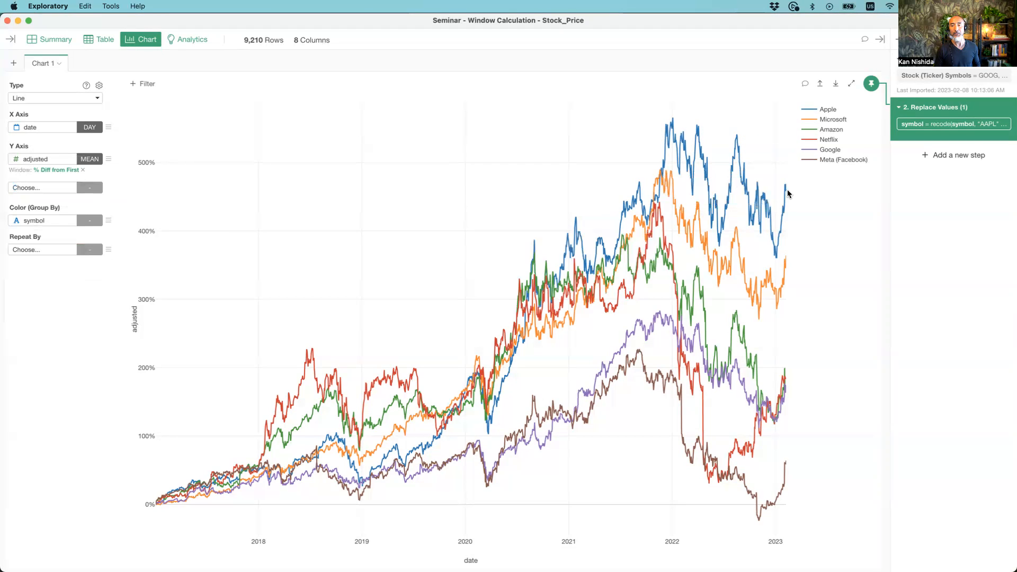
pyautogui.moveTo(784, 183)
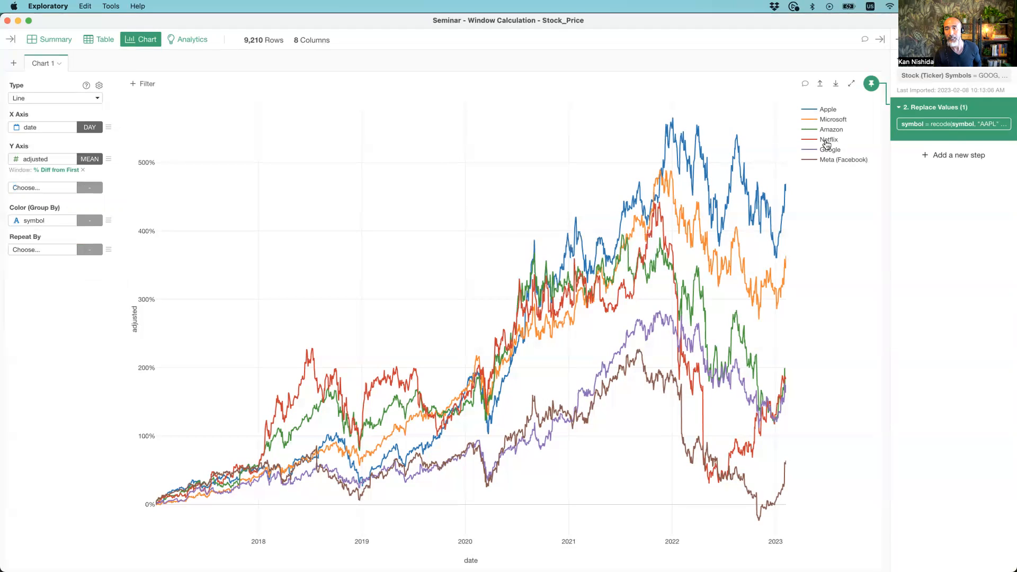
pyautogui.moveTo(764, 393)
pyautogui.moveTo(746, 446)
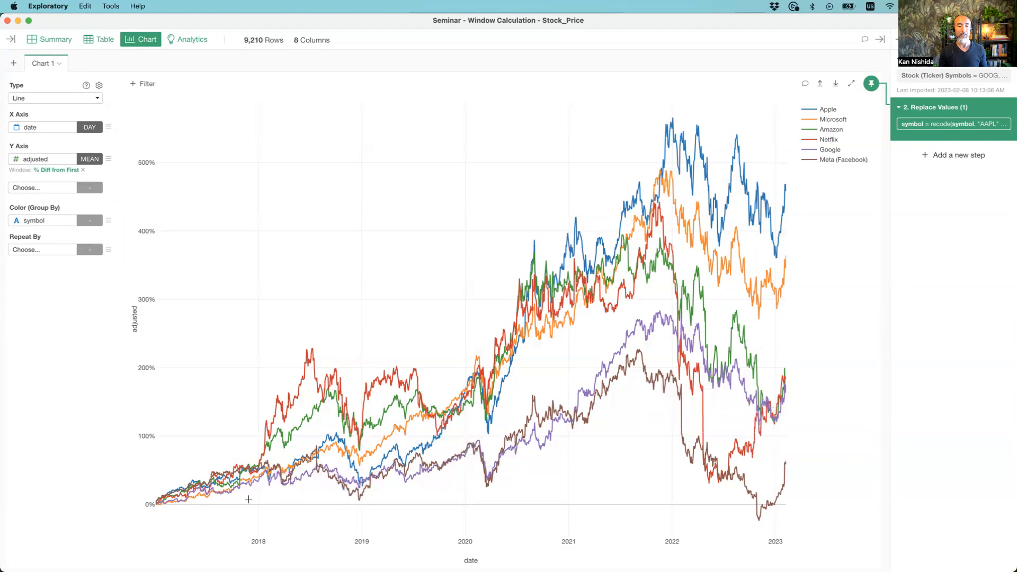
# - Switch to the Keynote presentation and play the slideshow from the agenda slide highlighting Moving Average
pyautogui.moveTo(158, 503)
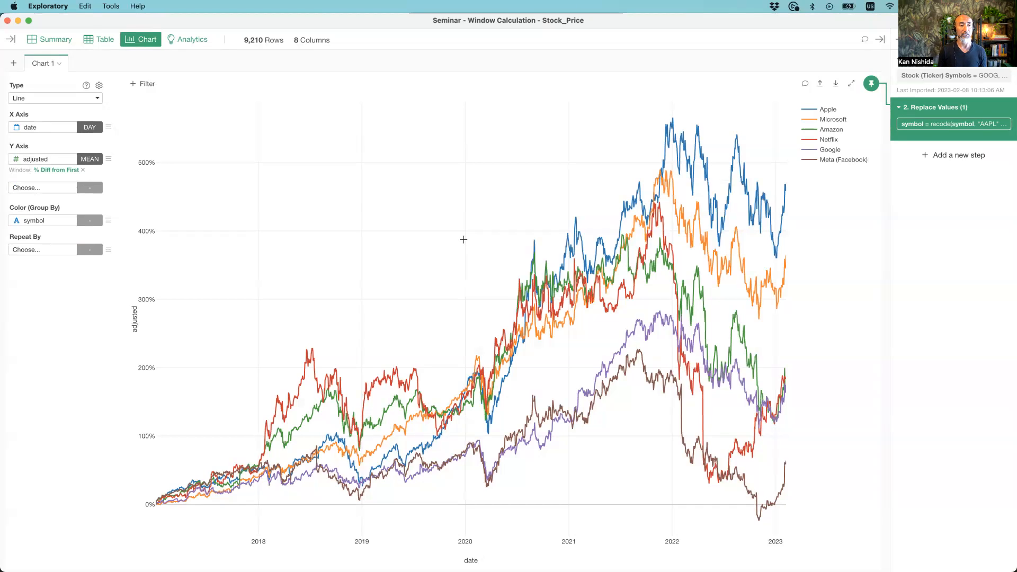
pyautogui.press('super+Tab')
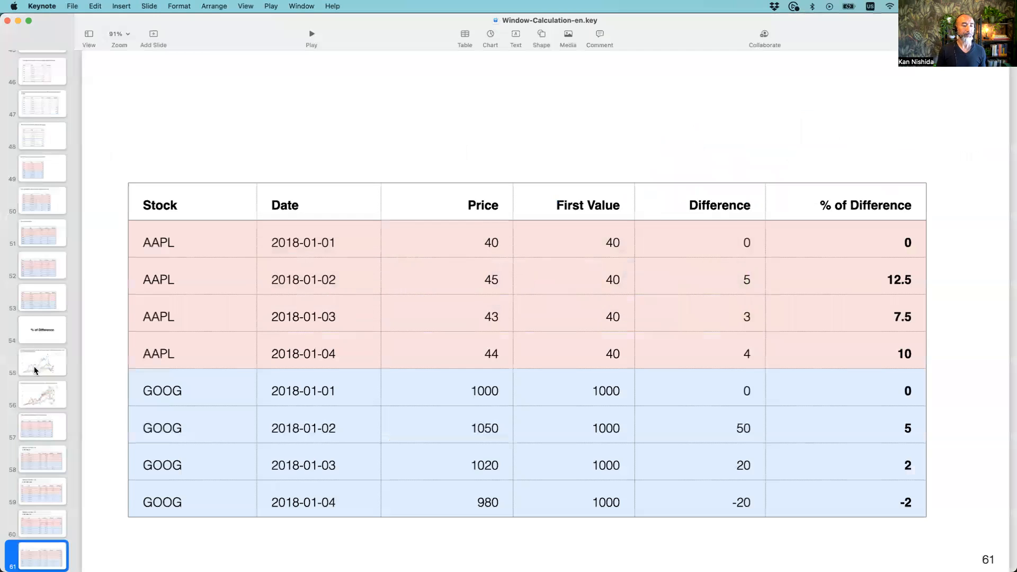
pyautogui.scroll(-10, 34, 366)
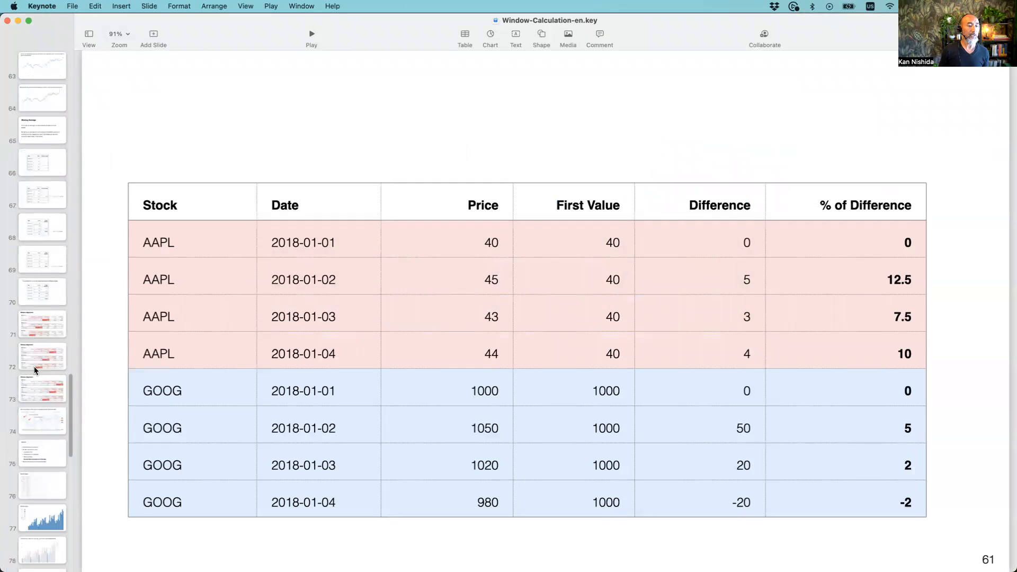
pyautogui.scroll(3, 44, 97)
pyautogui.click(38, 108)
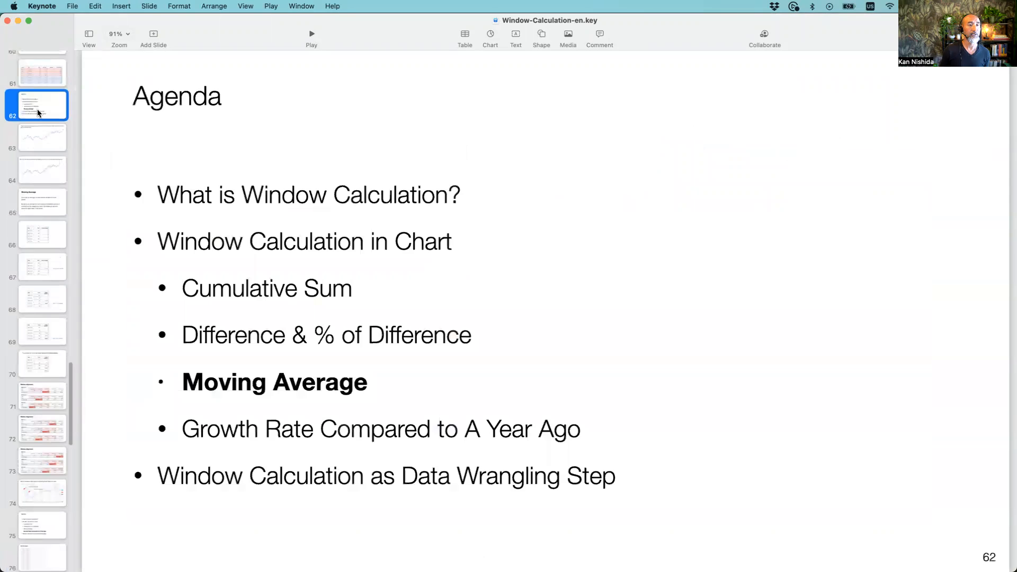
pyautogui.click(312, 33)
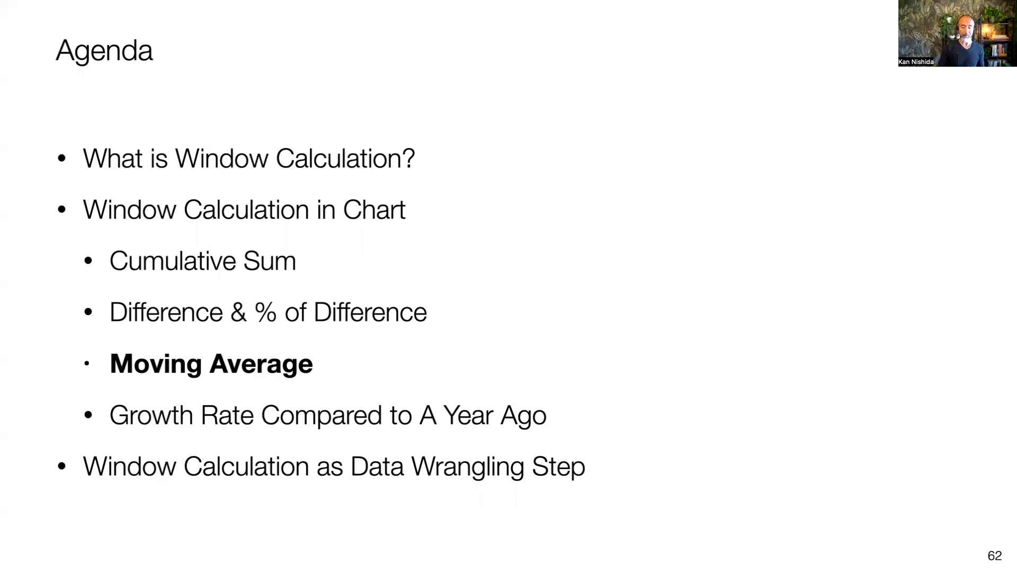
pyautogui.press('Right')
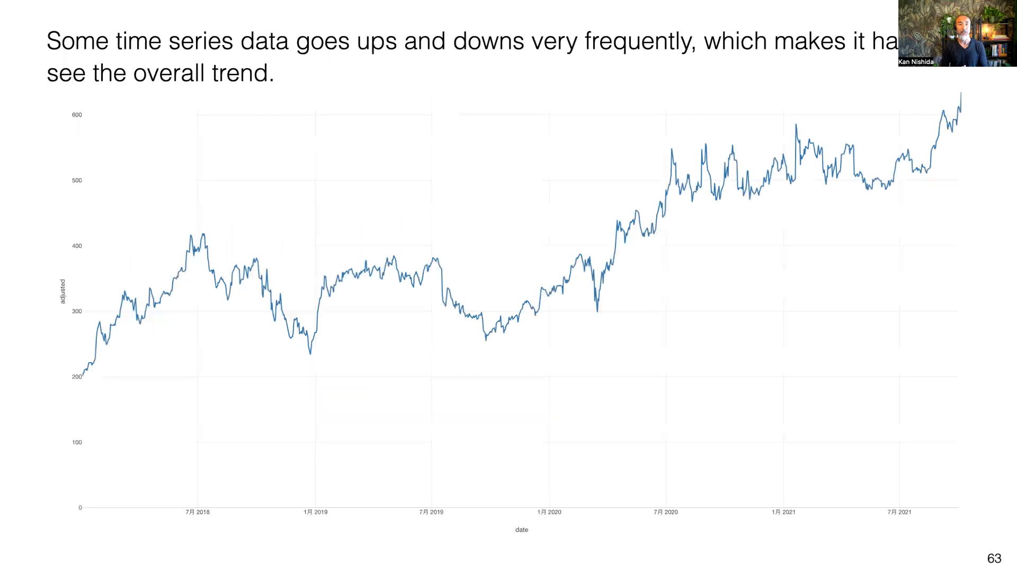
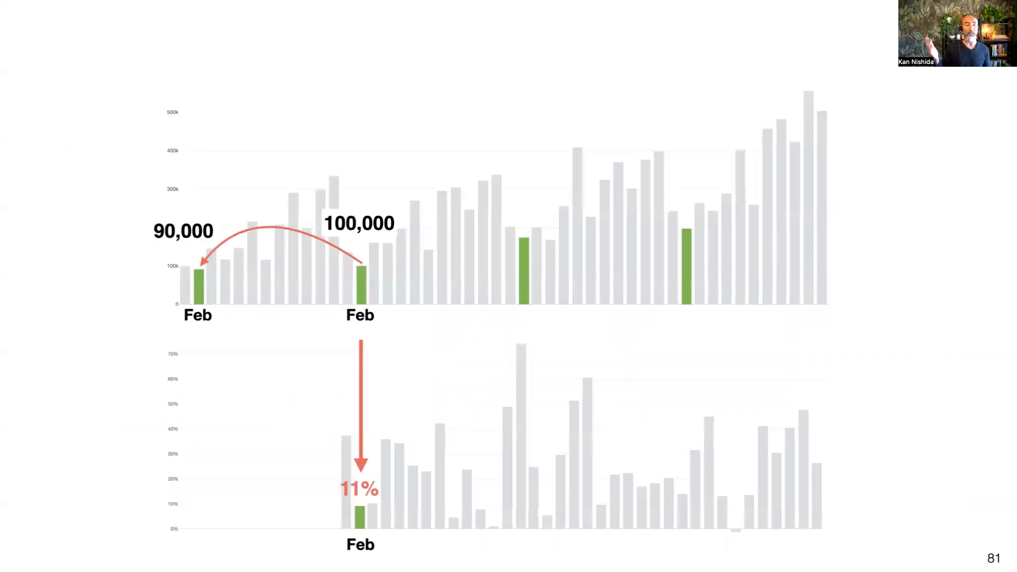
pyautogui.press('Right')
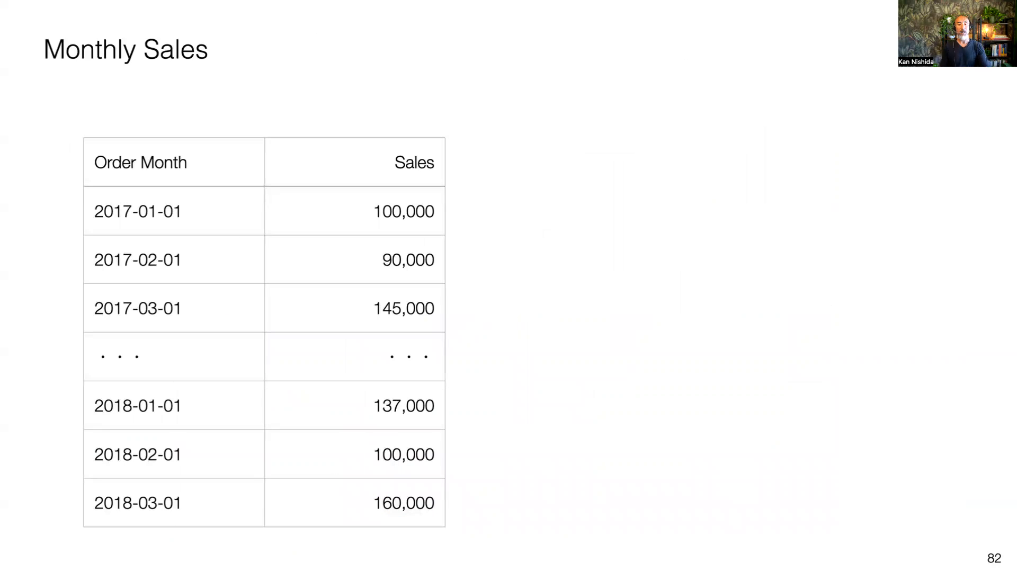
pyautogui.press('Right')
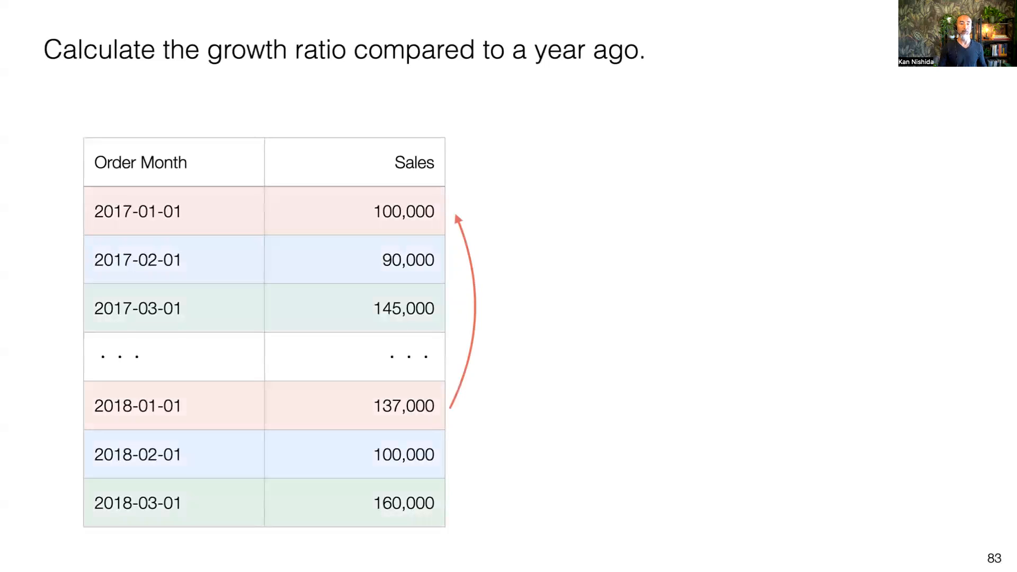
pyautogui.press('Right')
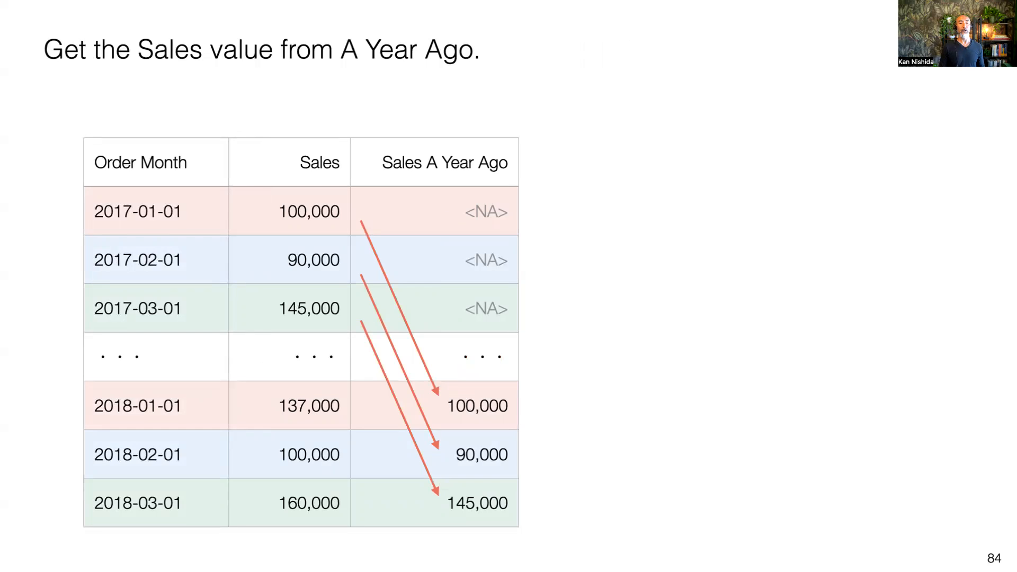
pyautogui.press('Right')
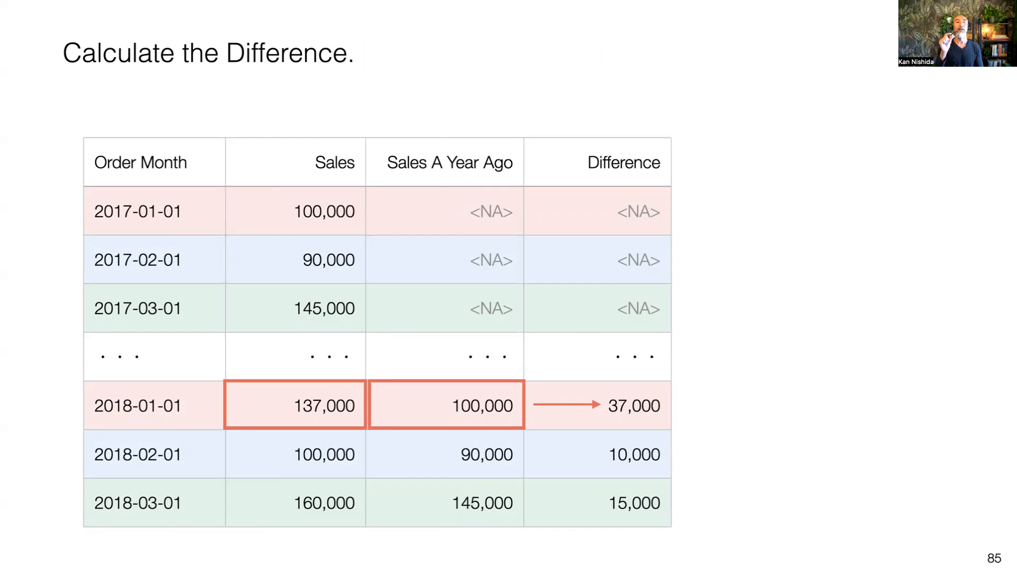
pyautogui.press('Right')
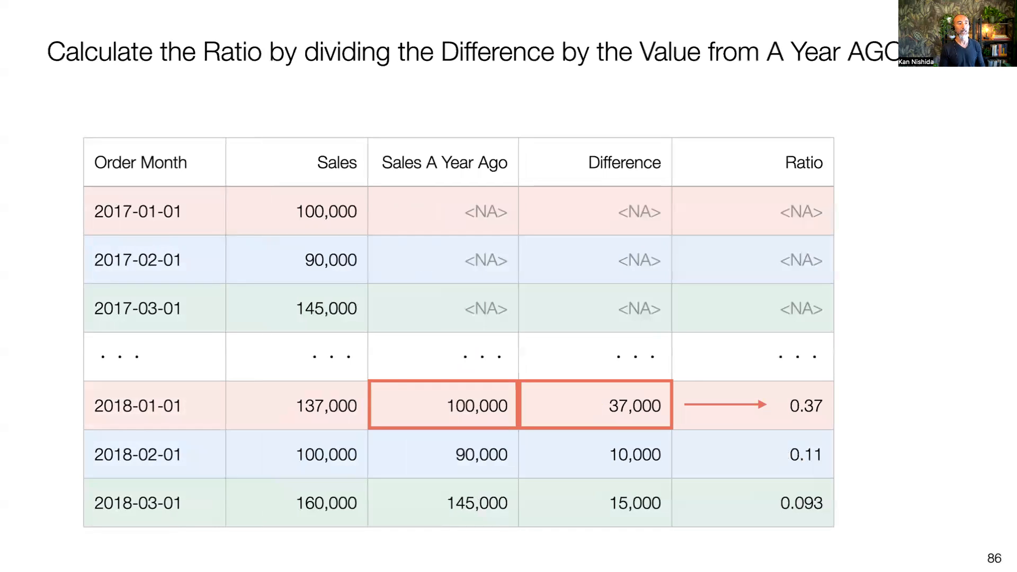
pyautogui.press('Right')
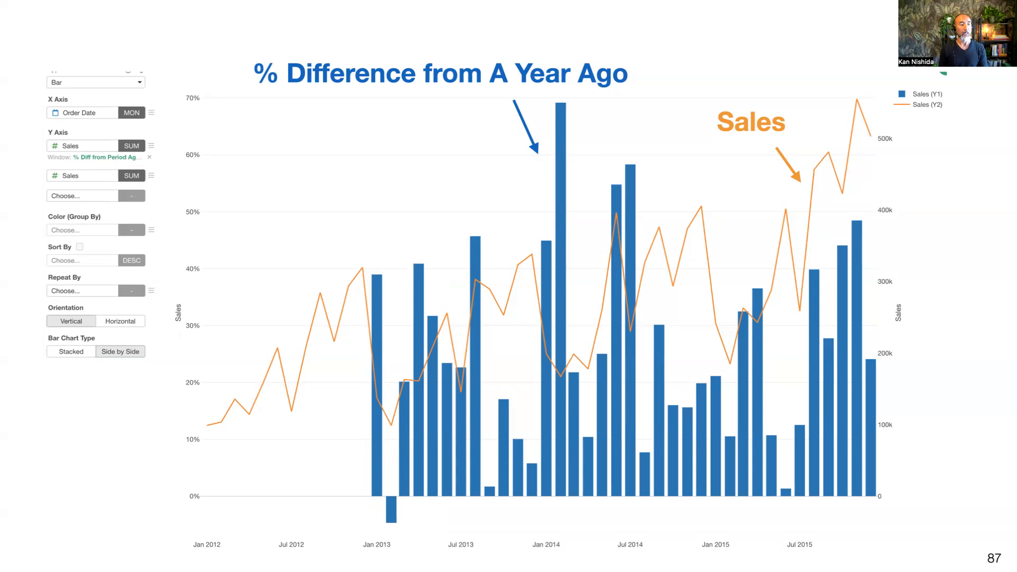
# - End the slideshow, switch back to Exploratory and show the Sales data frame as a table with the sidebar hidden
pyautogui.press('Escape')
pyautogui.press('super+Tab')
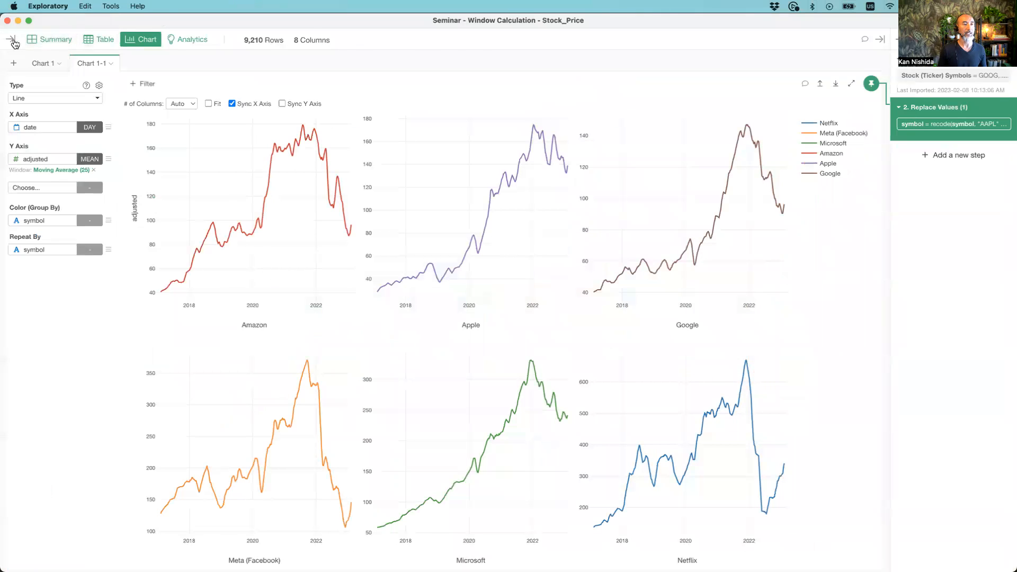
pyautogui.click(14, 42)
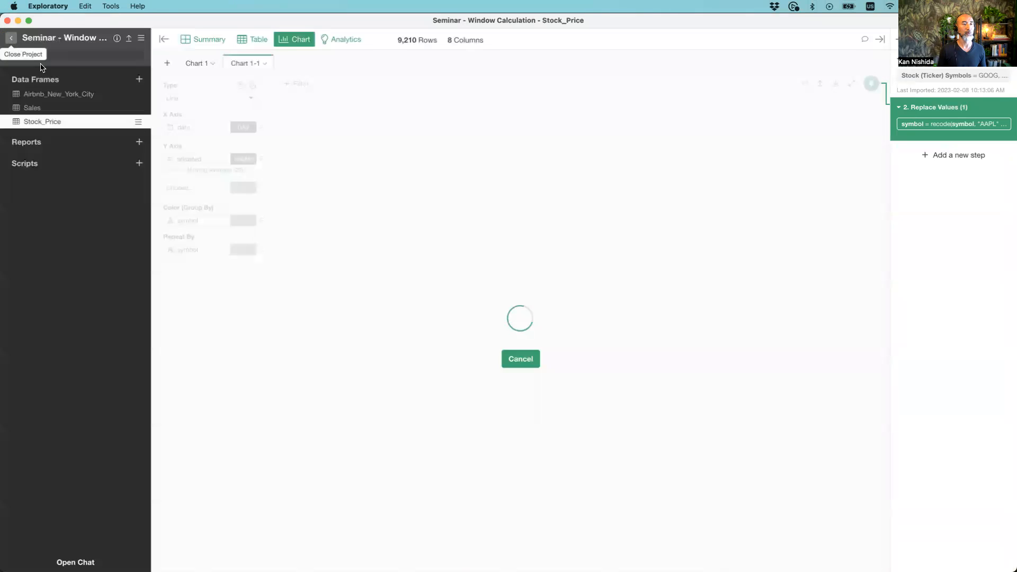
pyautogui.click(69, 112)
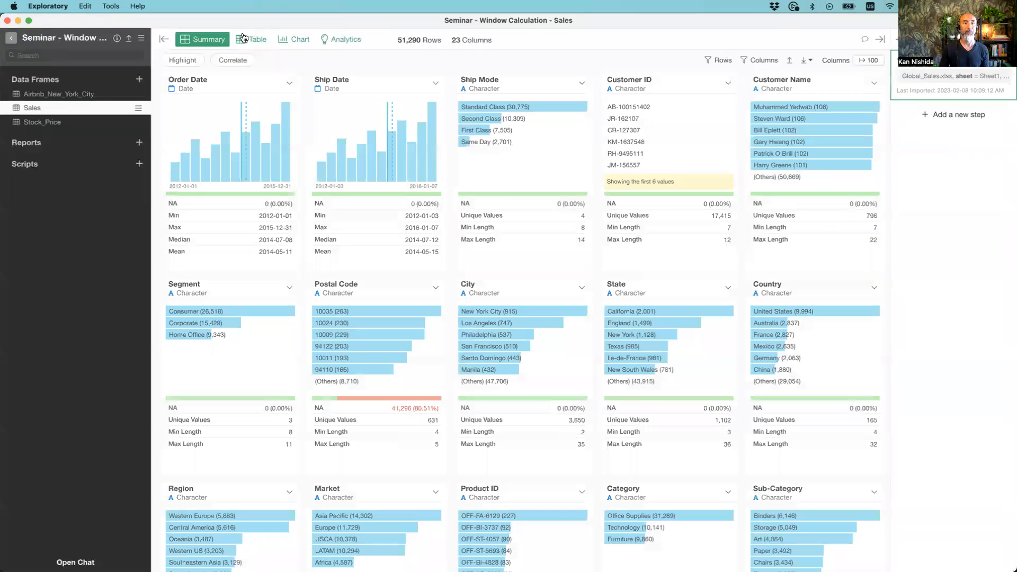
pyautogui.click(244, 39)
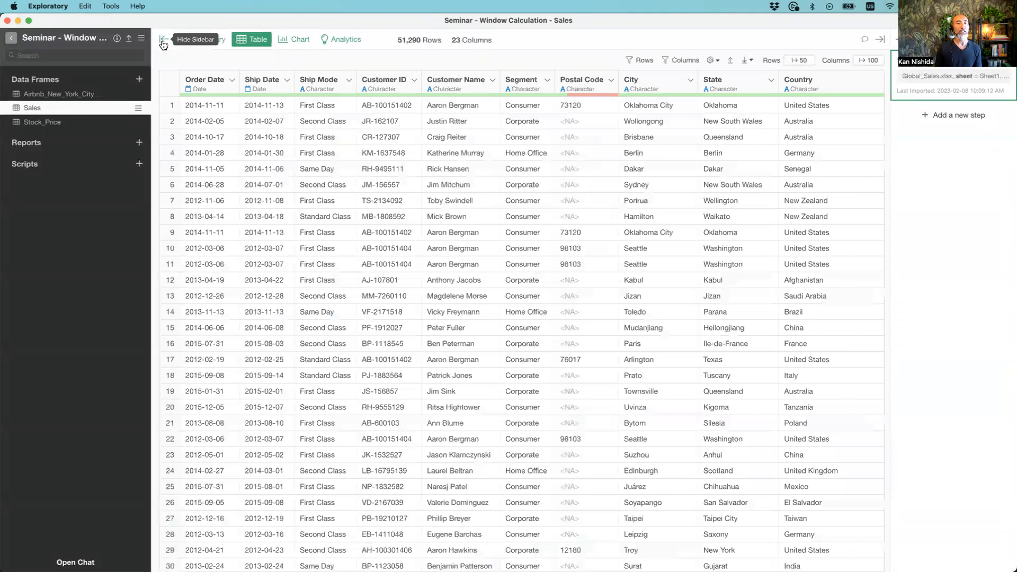
pyautogui.click(163, 41)
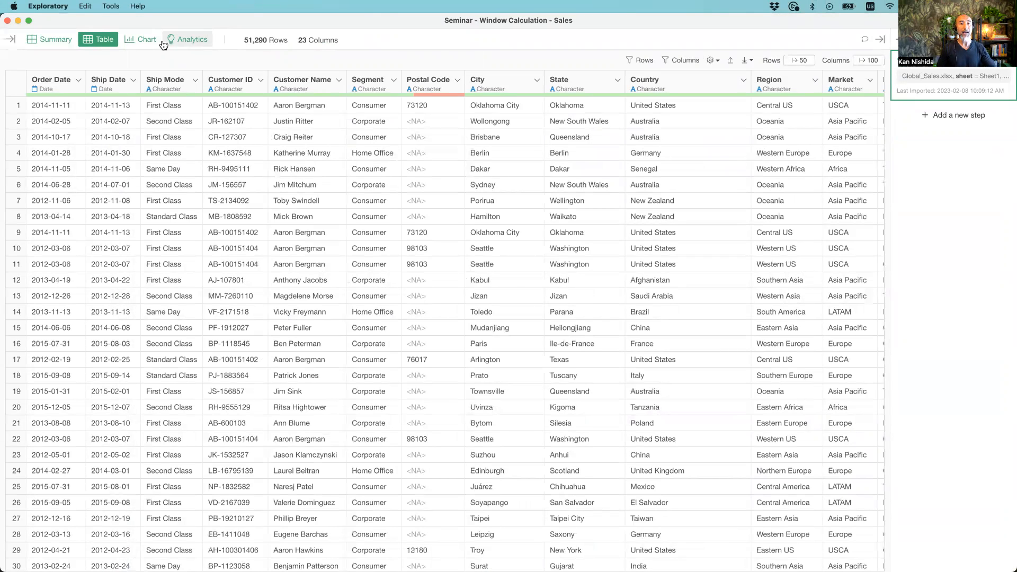
pyautogui.press('super+Tab')
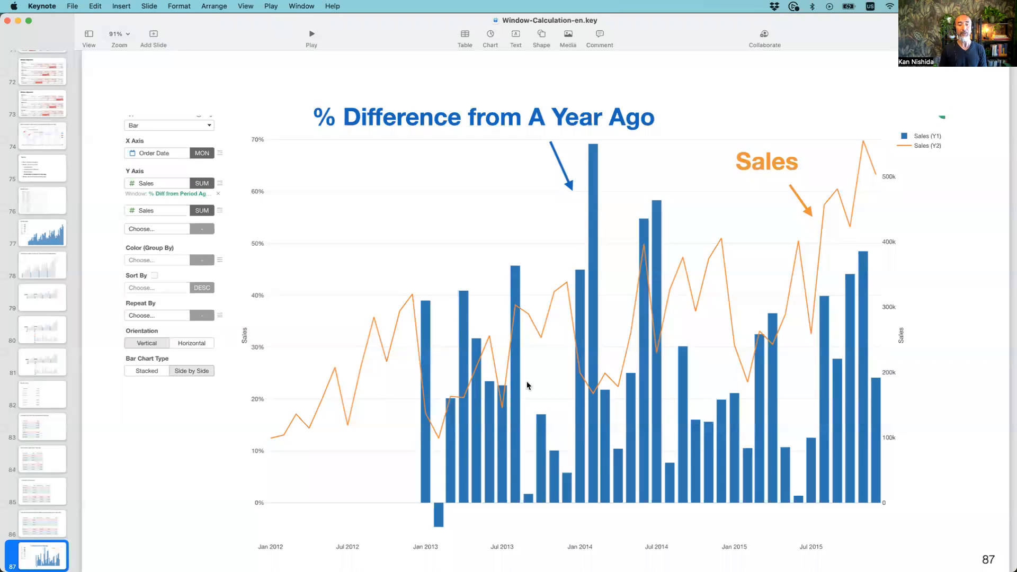
pyautogui.press('super+Tab')
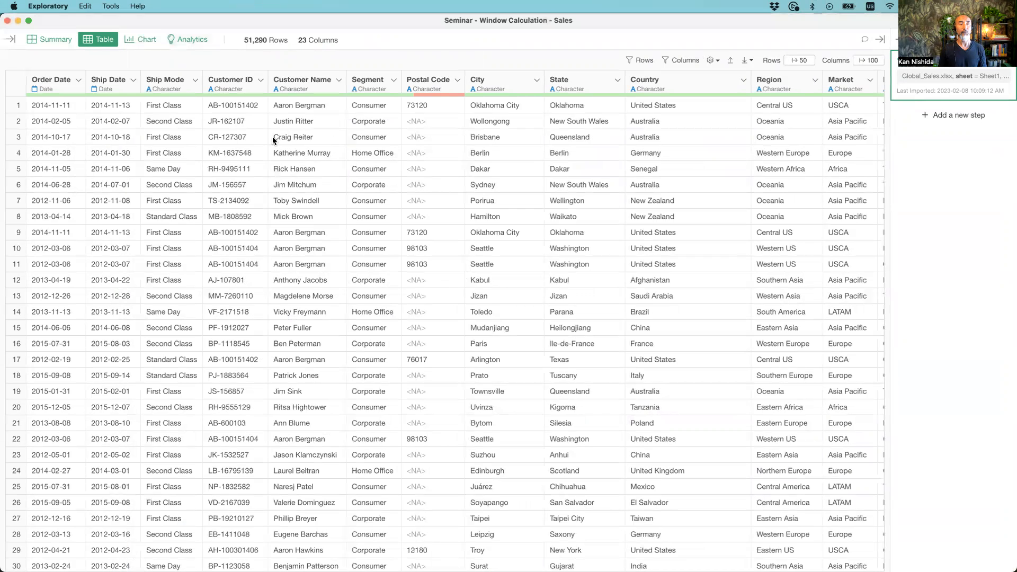
# - Set up a Bar chart for the Sales data with Order Date rounded to Month on the X axis
pyautogui.click(145, 46)
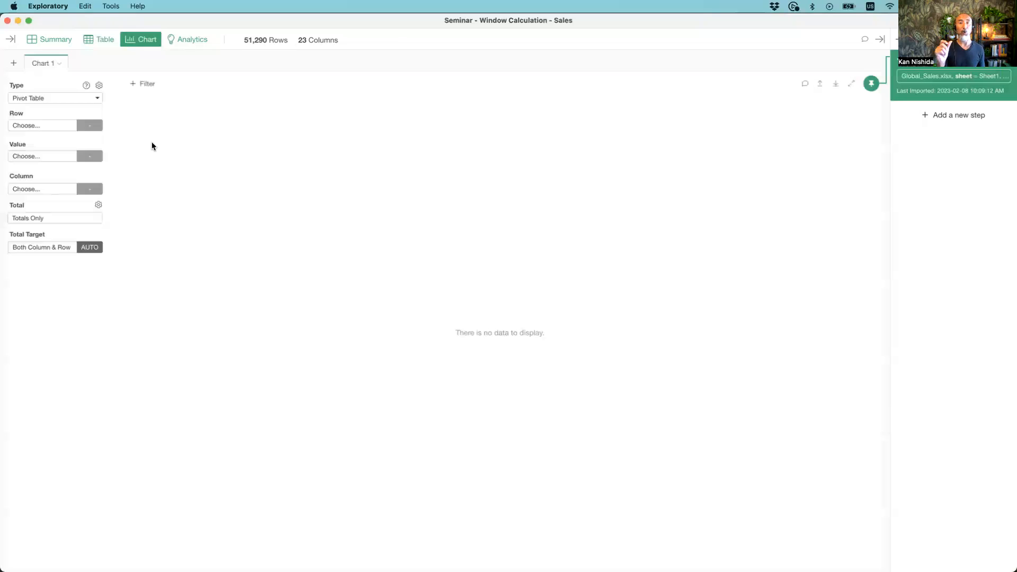
pyautogui.click(43, 100)
pyautogui.click(40, 156)
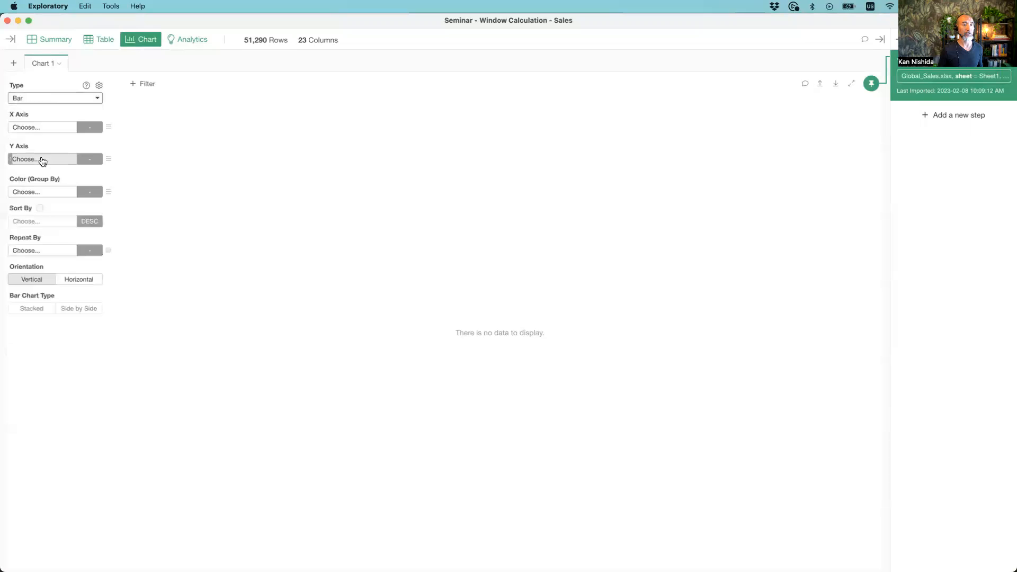
pyautogui.click(38, 130)
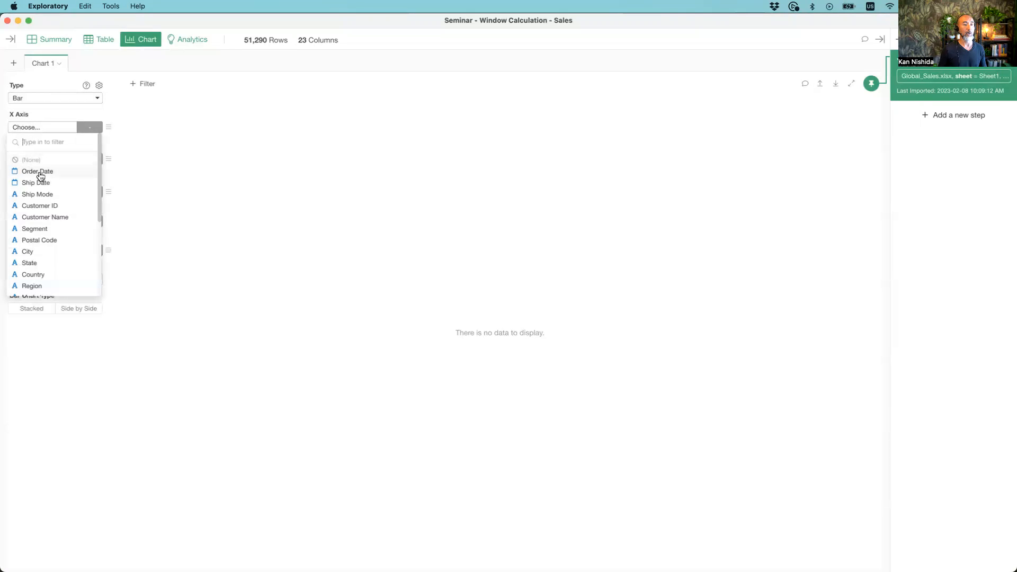
pyautogui.click(39, 174)
pyautogui.click(90, 129)
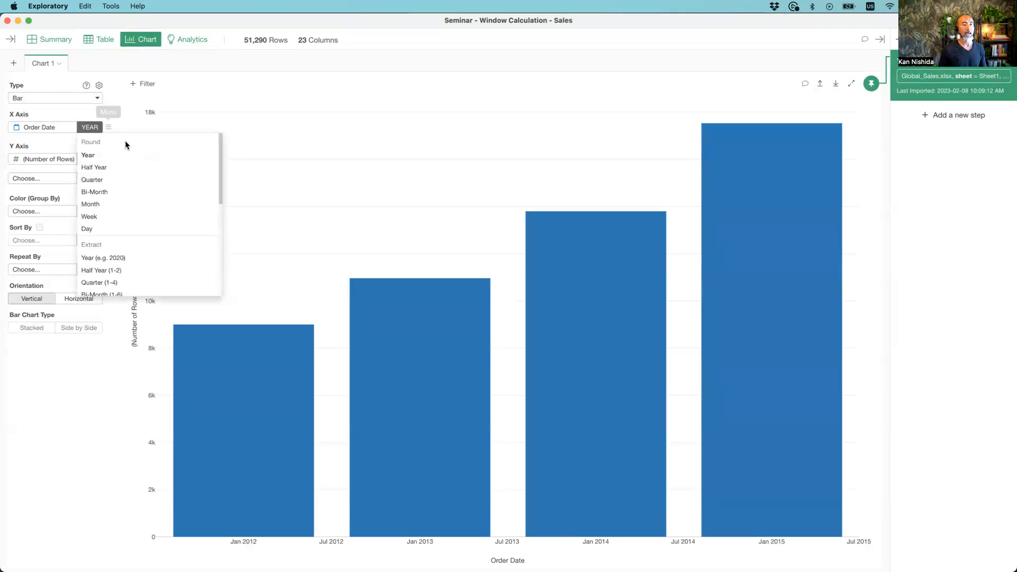
pyautogui.click(143, 205)
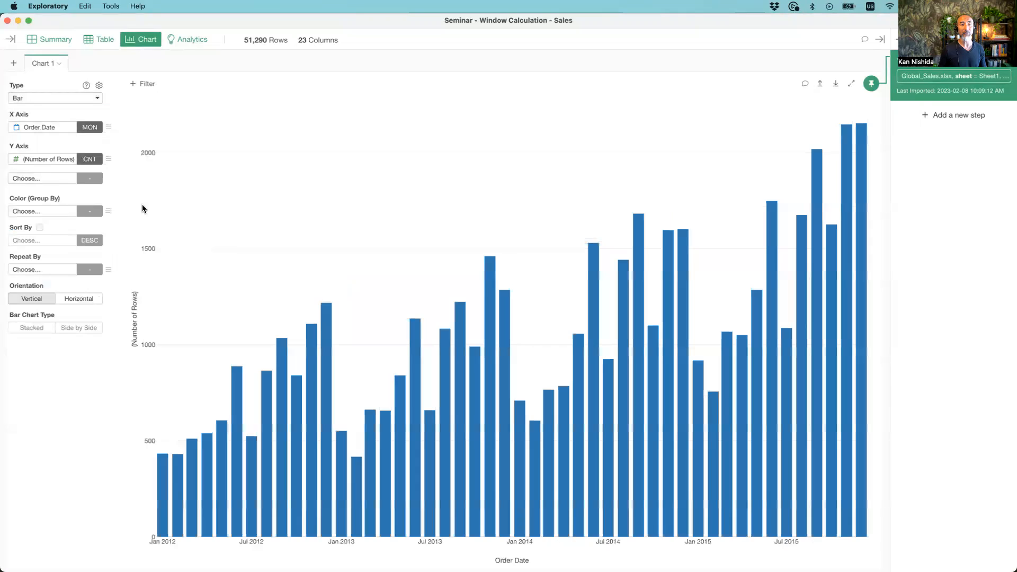
# - Plot the Sales column on the Y axis and add Sales again as a second Y axis value
pyautogui.click(44, 162)
pyautogui.scroll(-5, 48, 260)
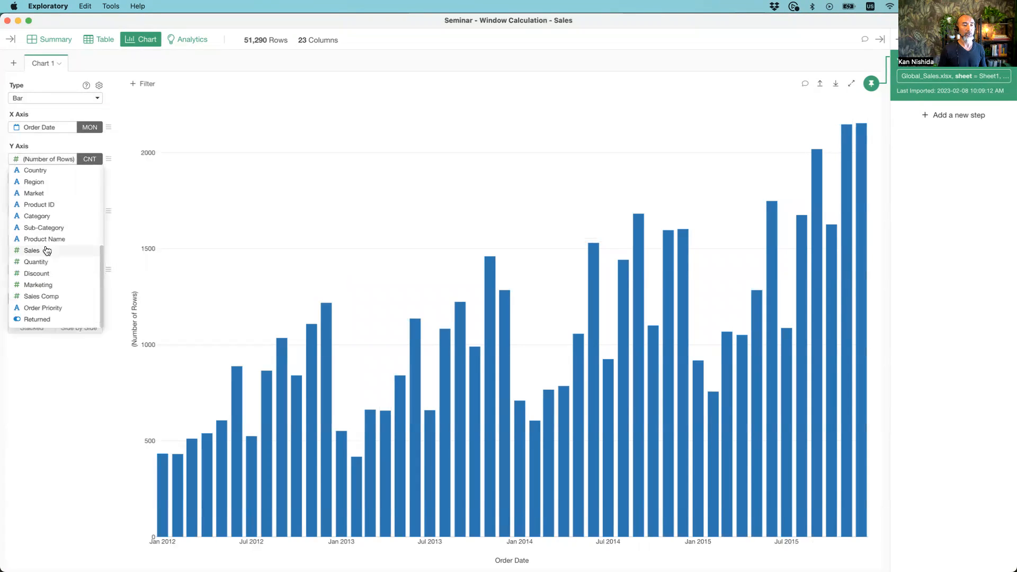
pyautogui.click(46, 250)
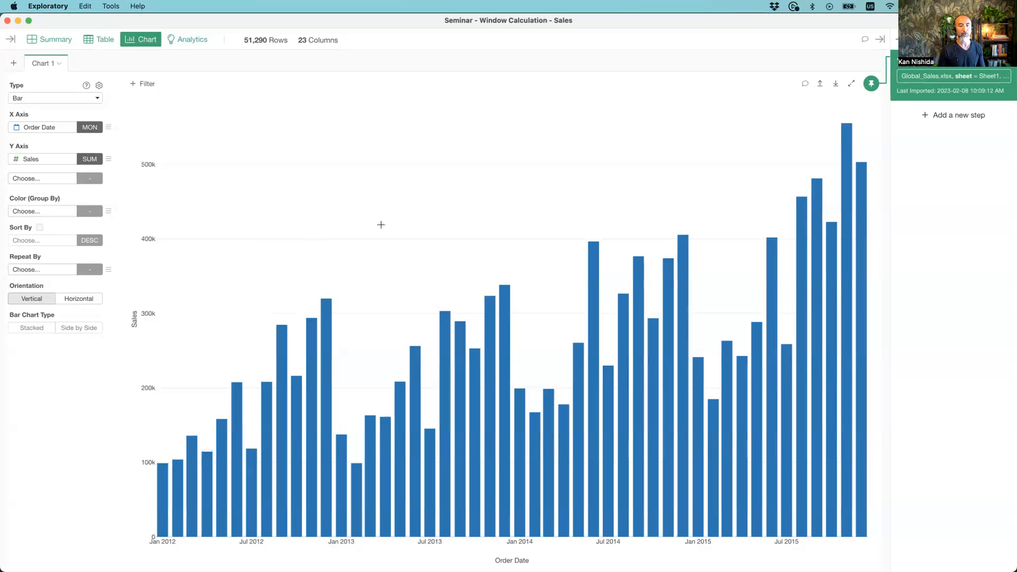
pyautogui.click(37, 179)
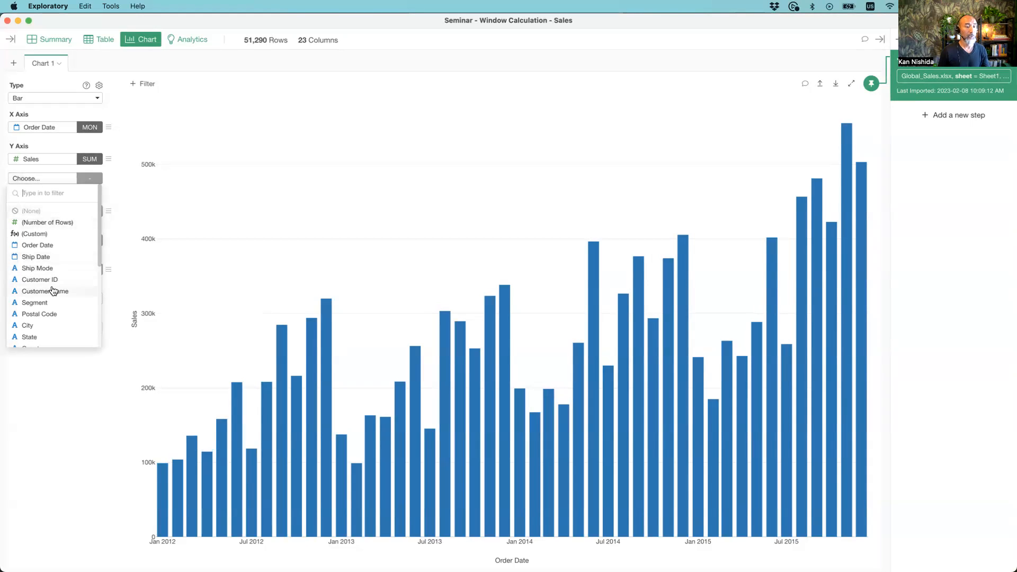
pyautogui.scroll(-5, 53, 291)
pyautogui.click(50, 271)
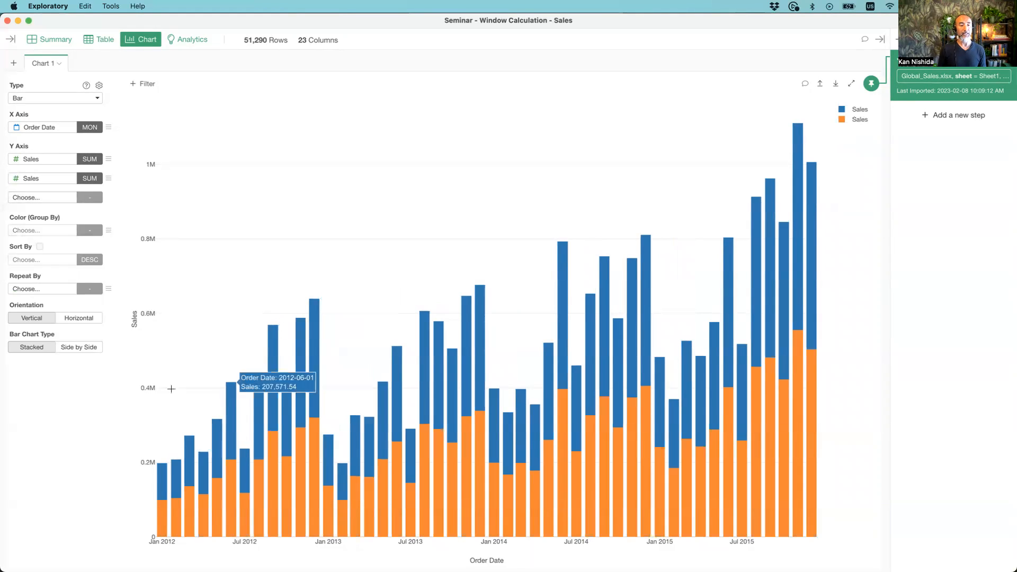
# - Apply the % Difference from Period Ago quick window calculation to the second Sales value and set the bar chart type to Stacked
pyautogui.click(79, 348)
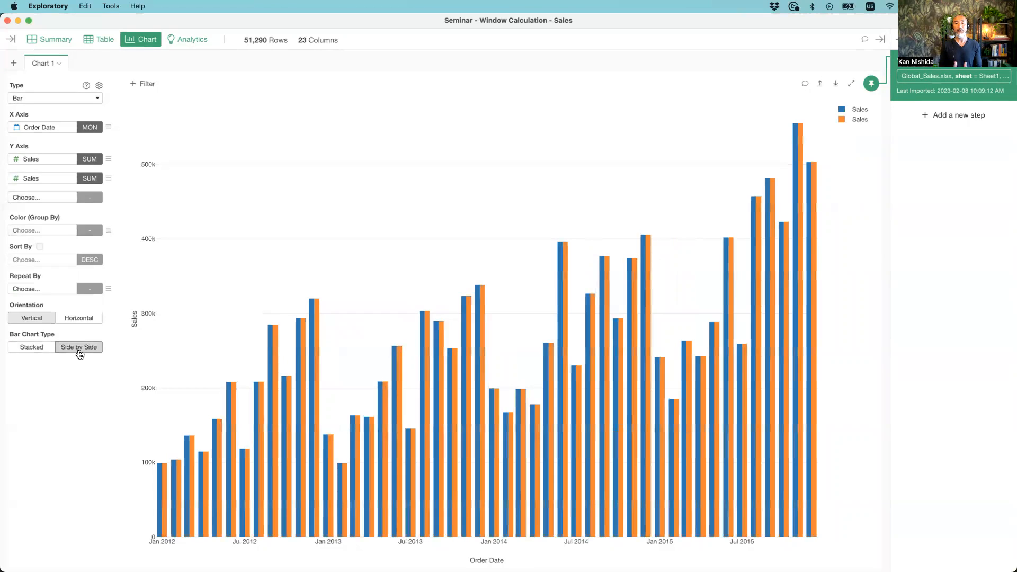
pyautogui.click(109, 179)
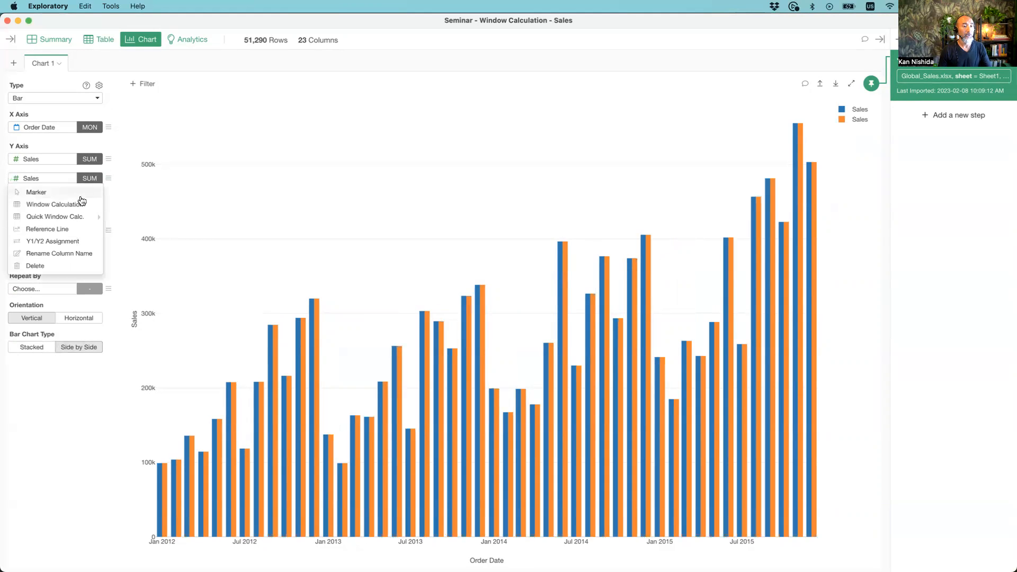
pyautogui.moveTo(72, 217)
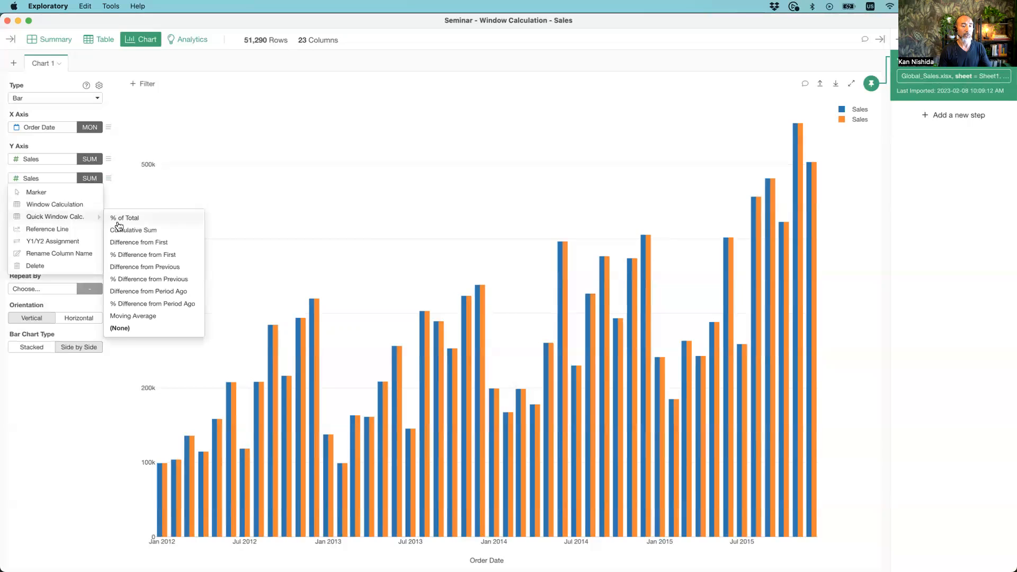
pyautogui.click(123, 306)
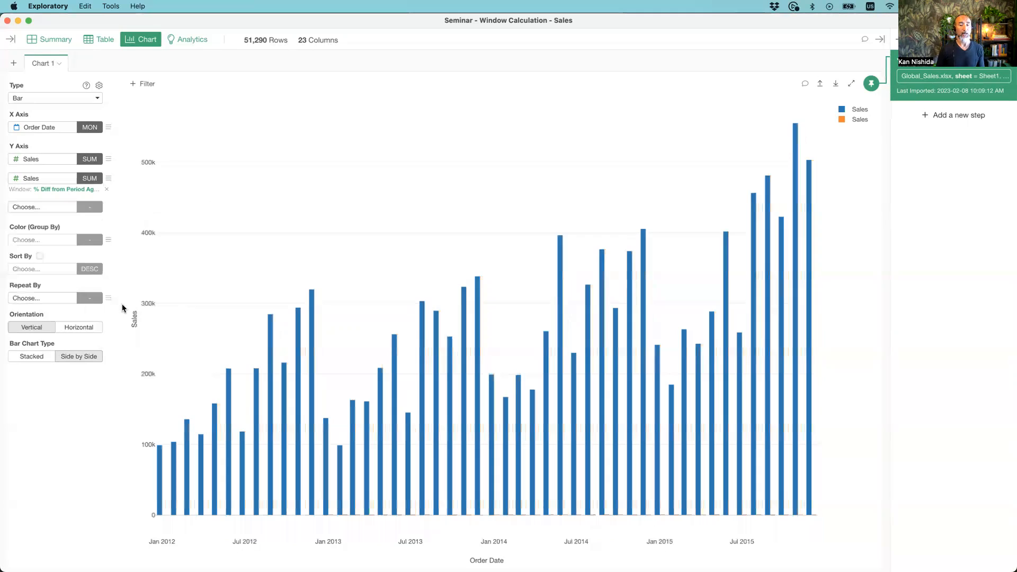
pyautogui.click(17, 360)
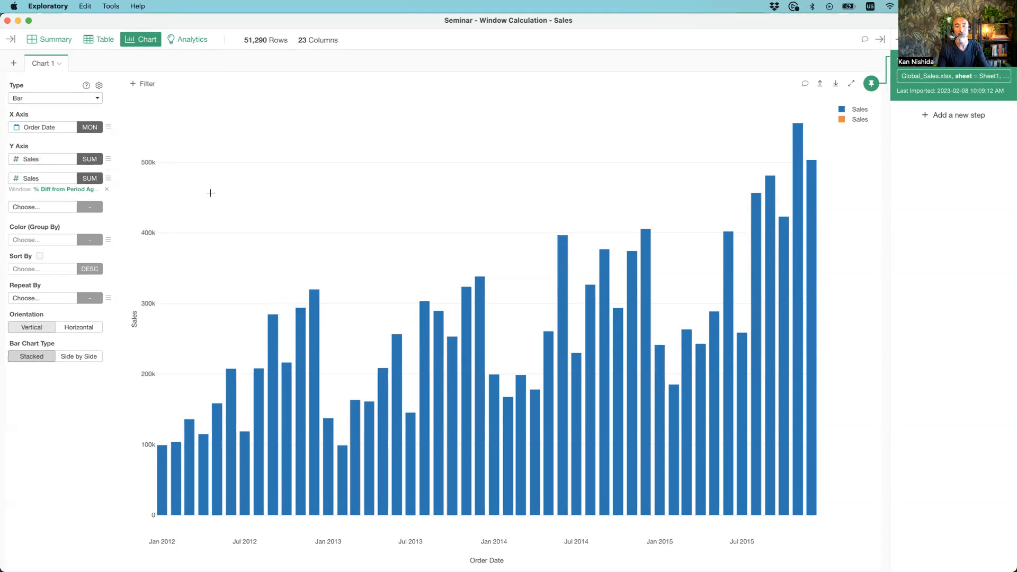
# - Assign the second Sales value to the Y2 axis and set the bar chart type to Side by Side
pyautogui.click(108, 179)
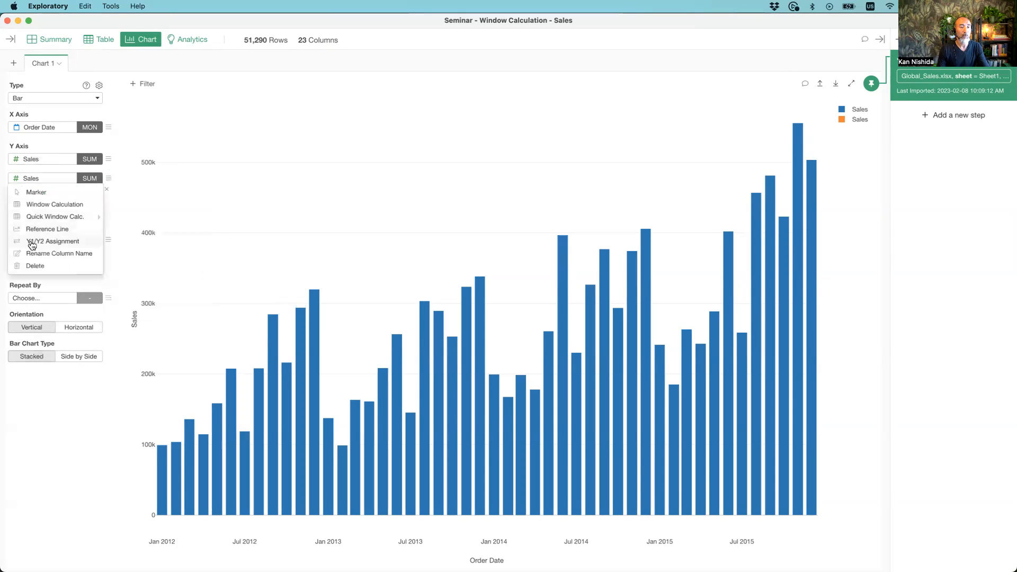
pyautogui.click(49, 242)
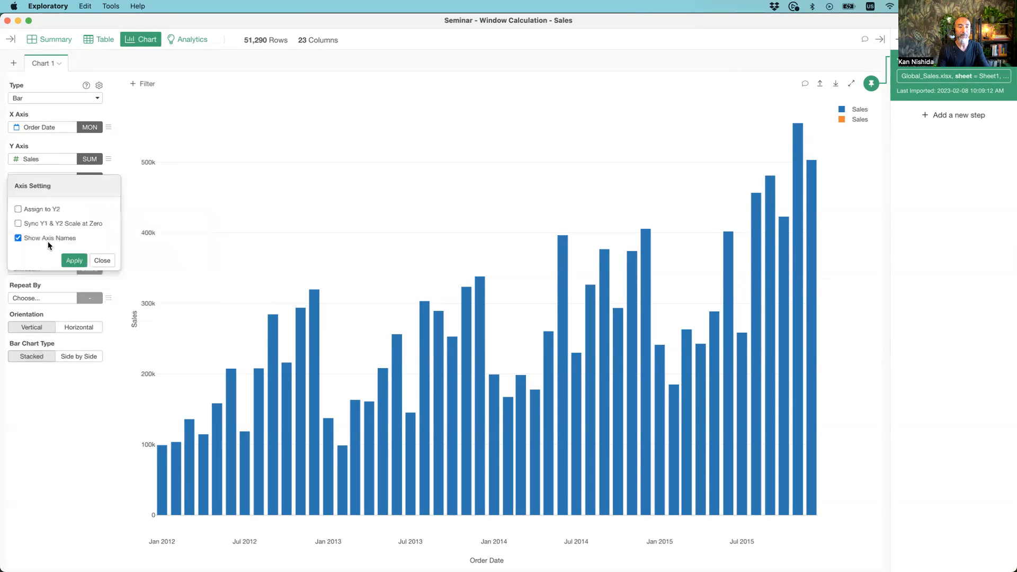
pyautogui.click(17, 210)
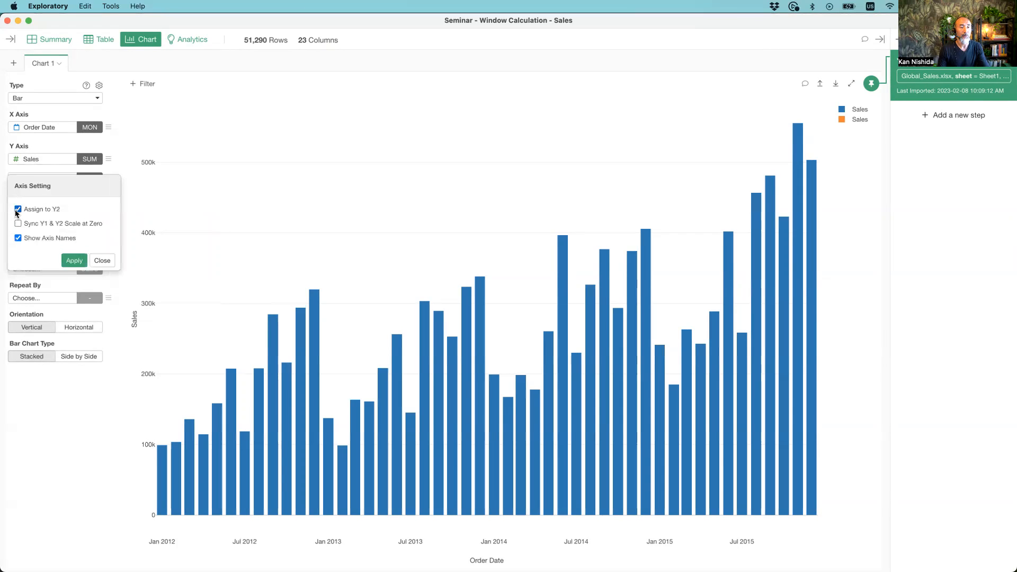
pyautogui.click(73, 260)
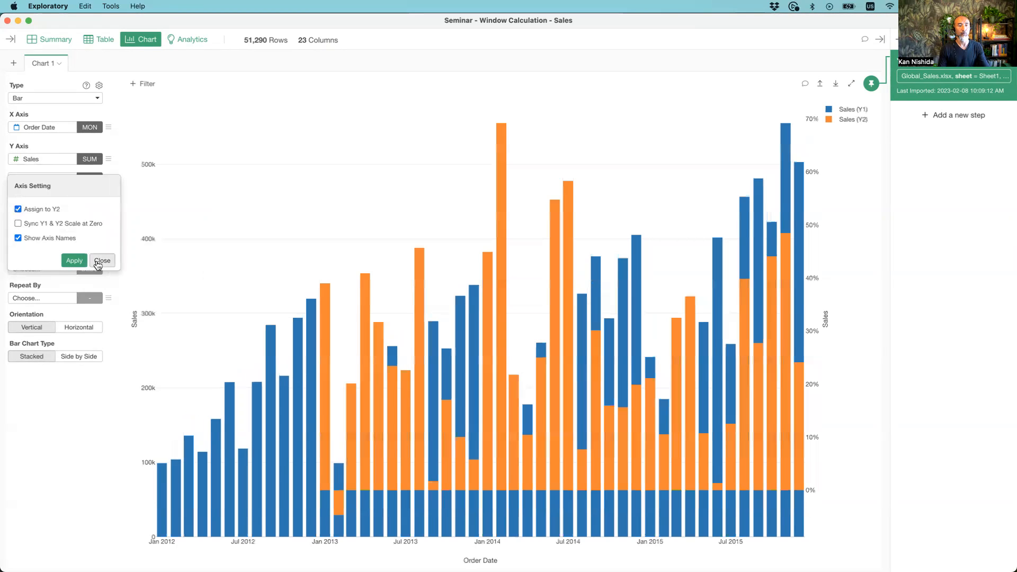
pyautogui.click(102, 261)
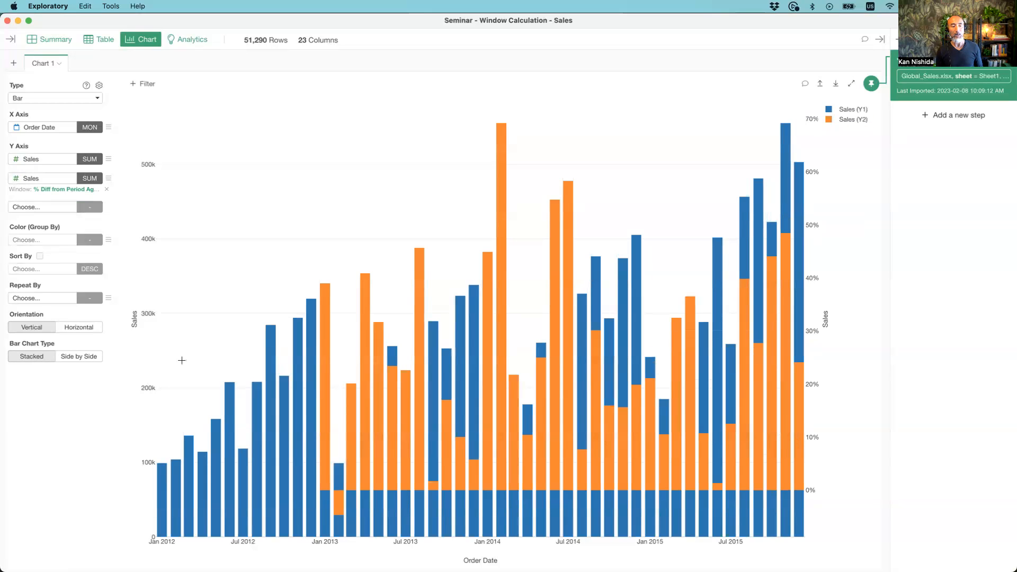
pyautogui.click(89, 358)
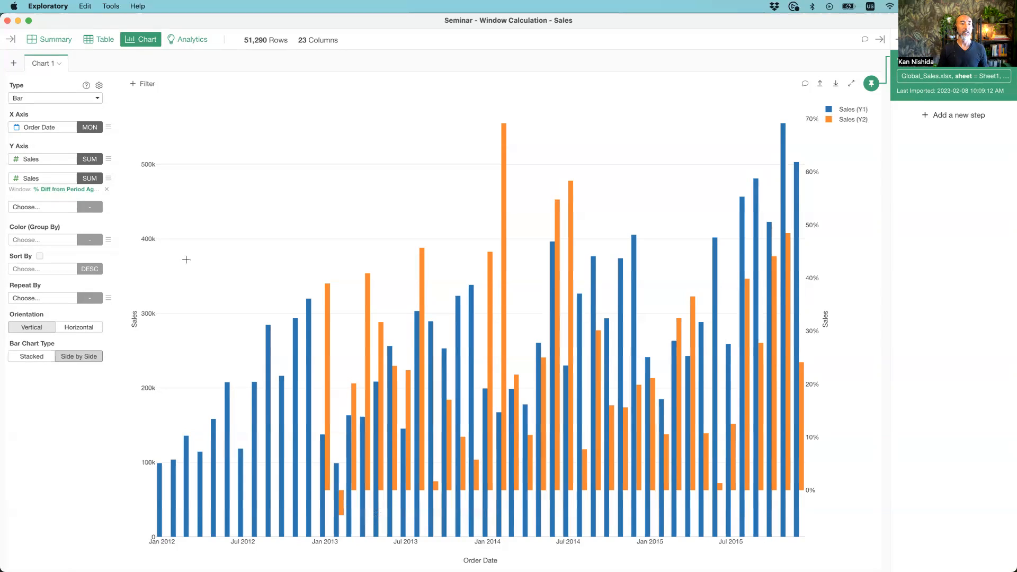
# - Synchronize the Y1 and Y2 scales at zero for the second Sales value
pyautogui.click(109, 180)
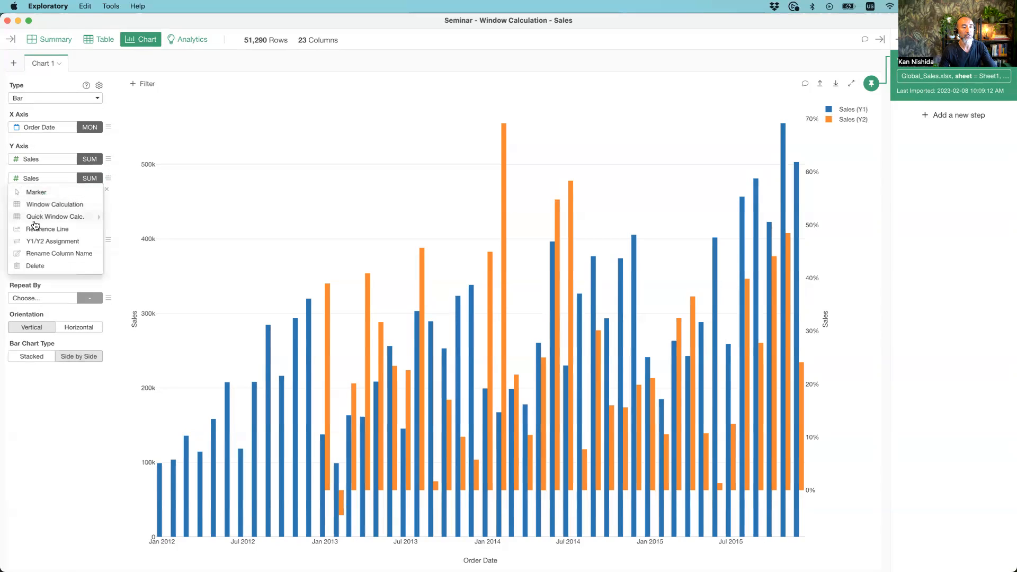
pyautogui.click(68, 243)
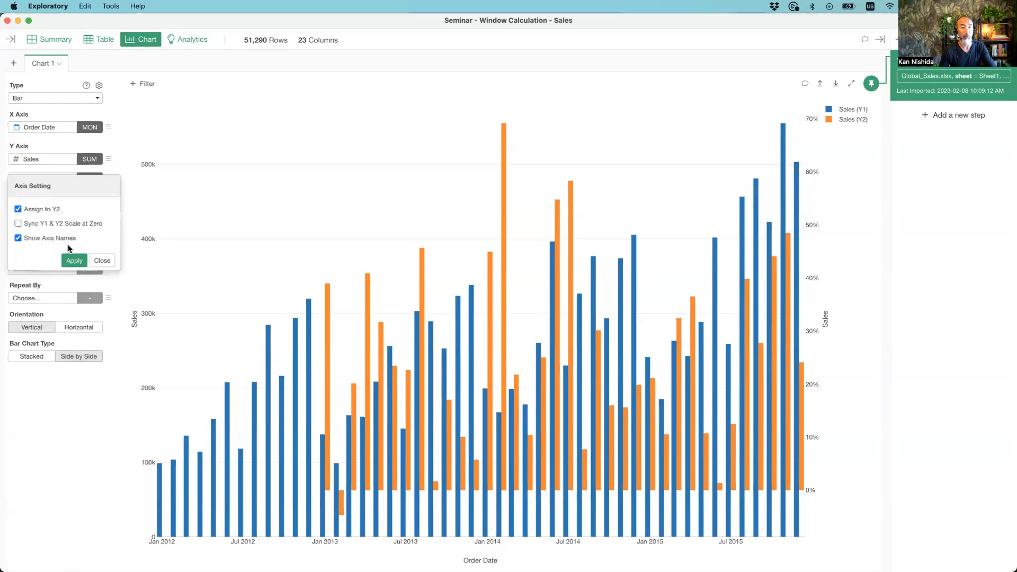
pyautogui.click(18, 224)
pyautogui.click(72, 262)
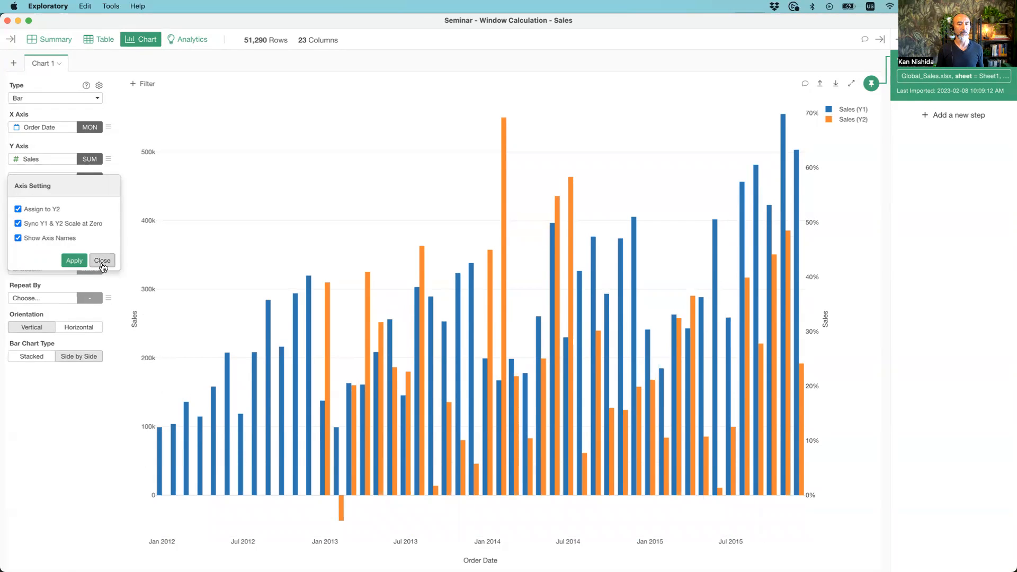
pyautogui.click(102, 260)
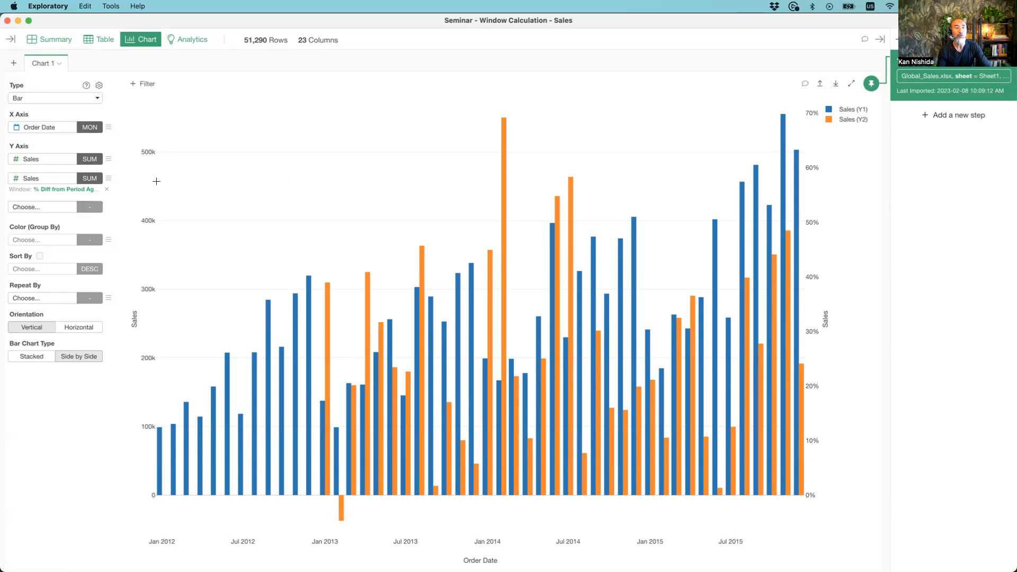
# - Set the first Sales value's marker to Line, keeping the solid line style
pyautogui.click(108, 159)
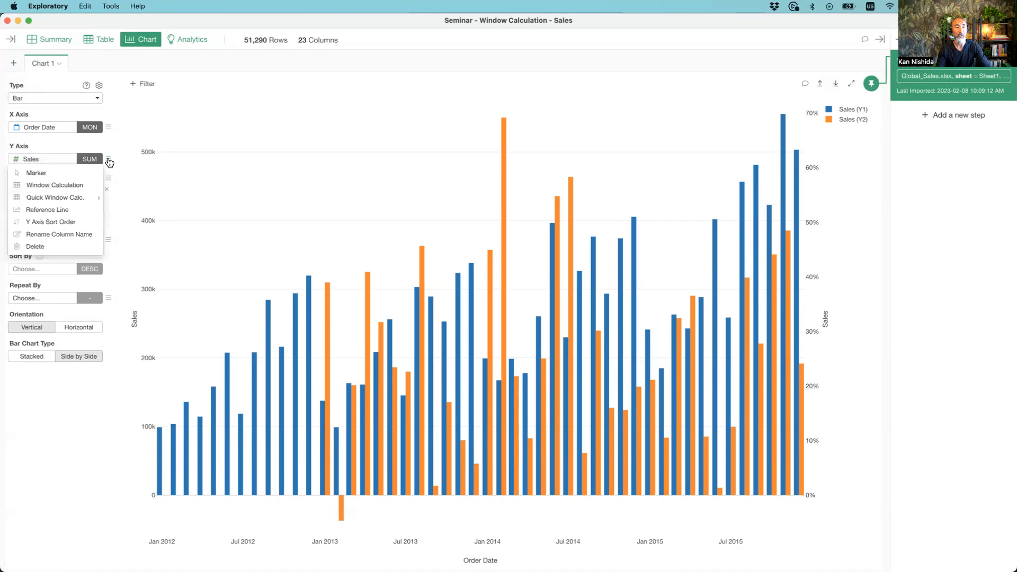
pyautogui.click(52, 176)
pyautogui.click(49, 203)
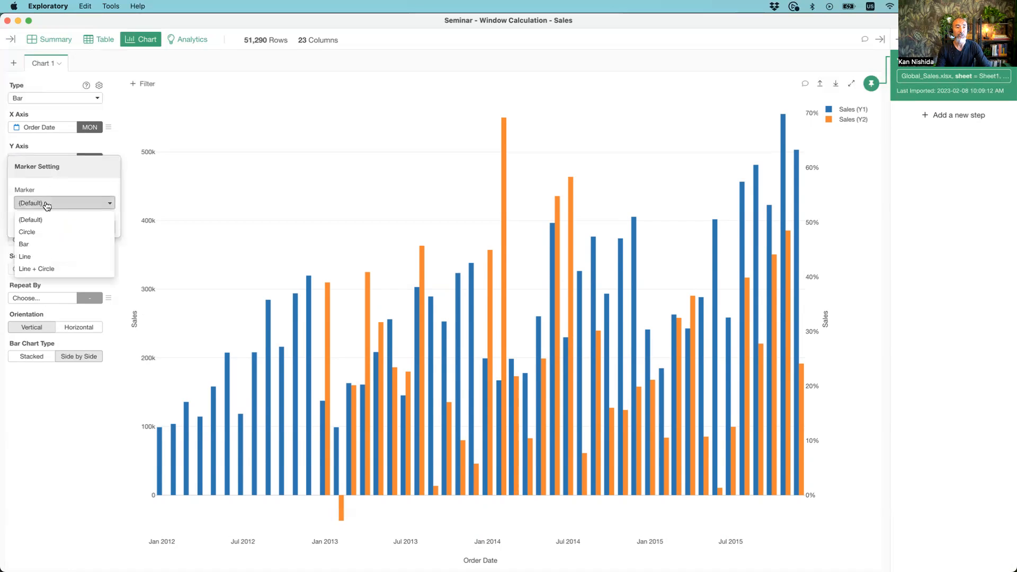
pyautogui.click(40, 256)
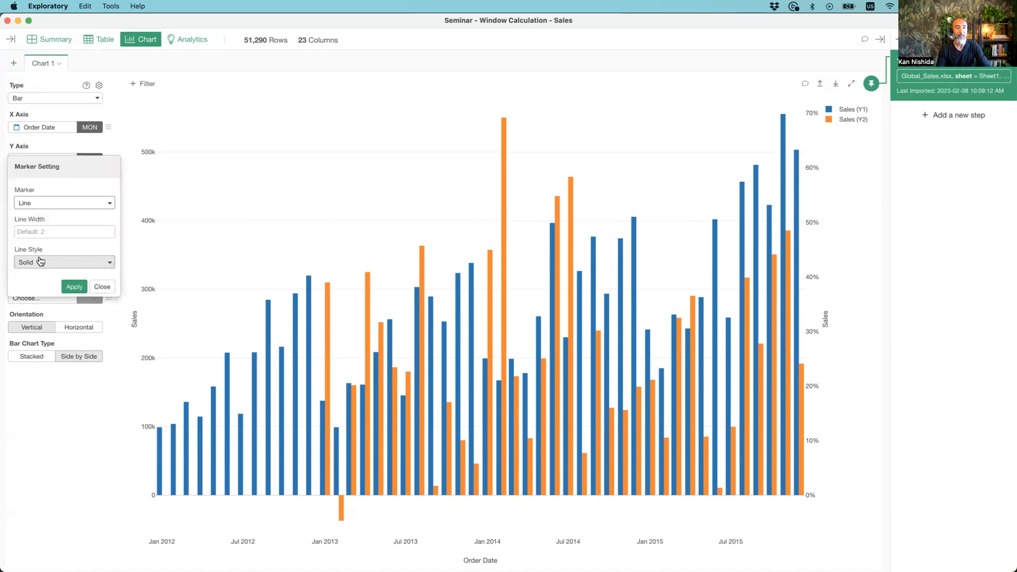
pyautogui.click(74, 288)
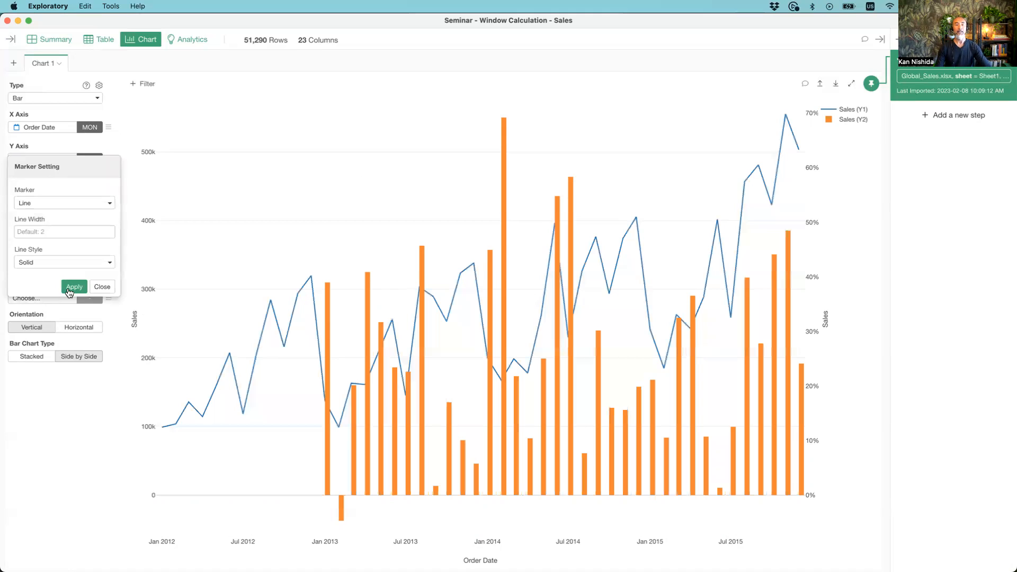
pyautogui.click(93, 290)
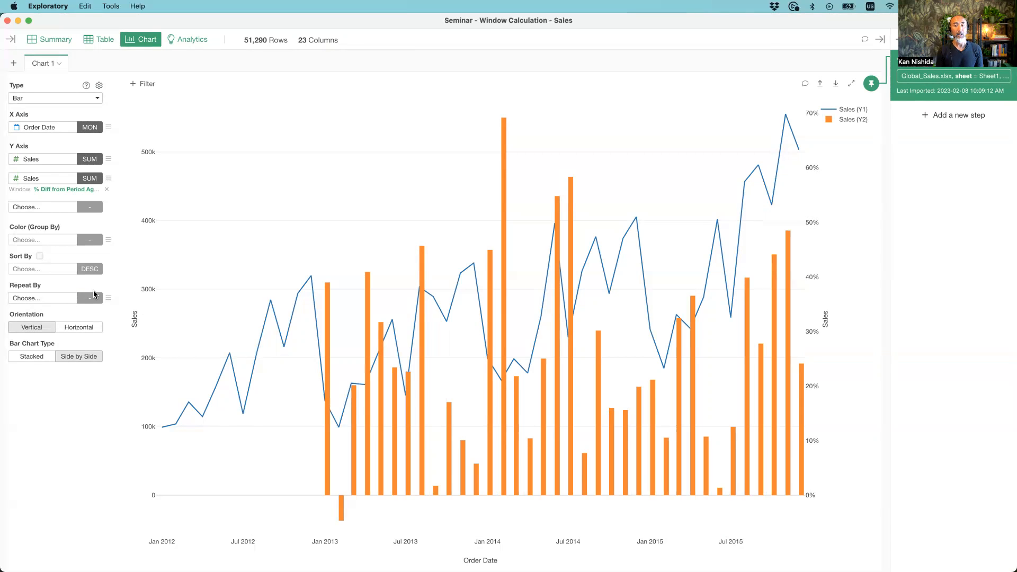
# - Switch to Keynote and play the slideshow from the Agenda slide, number 88
pyautogui.press('super+Tab')
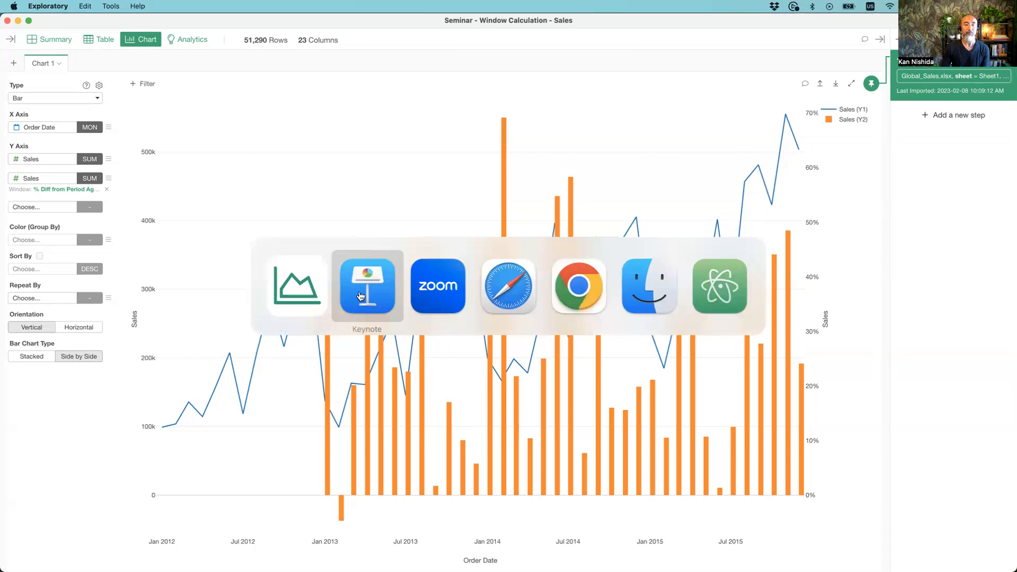
pyautogui.scroll(-8, 27, 381)
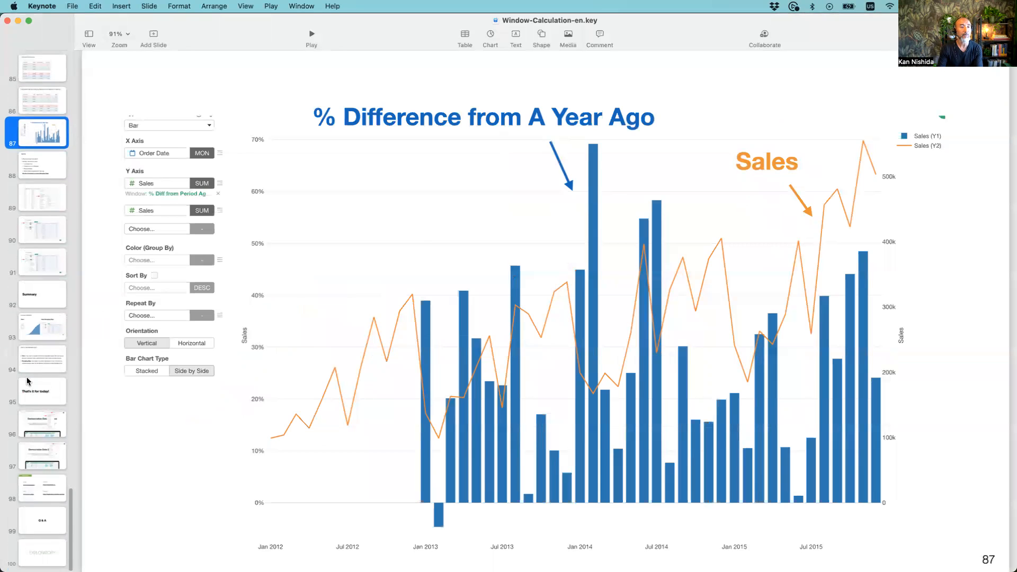
pyautogui.click(30, 170)
pyautogui.click(312, 33)
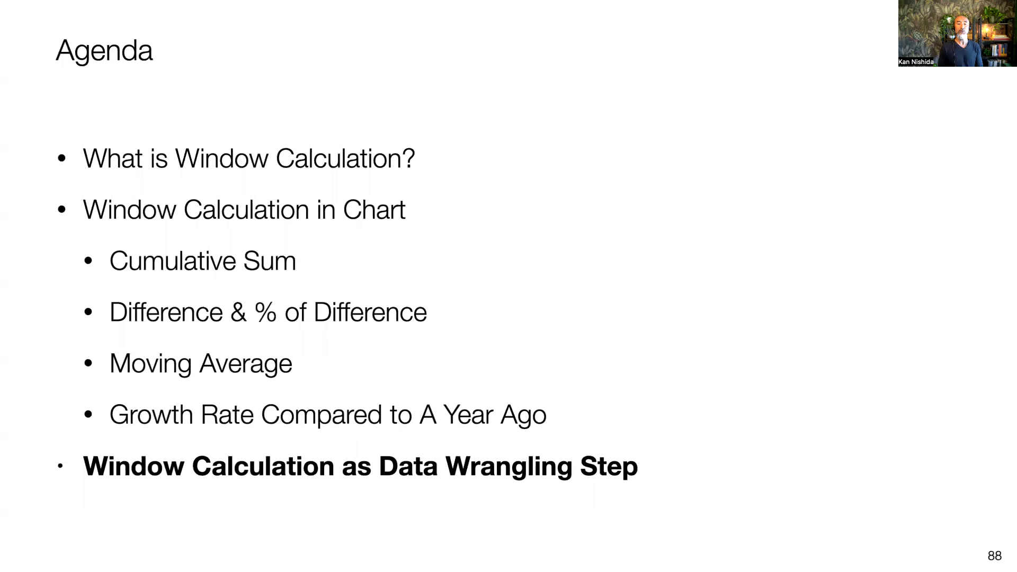
# - Page through the slides on window calculation as a data wrangling step and end the slideshow
pyautogui.press('Right')
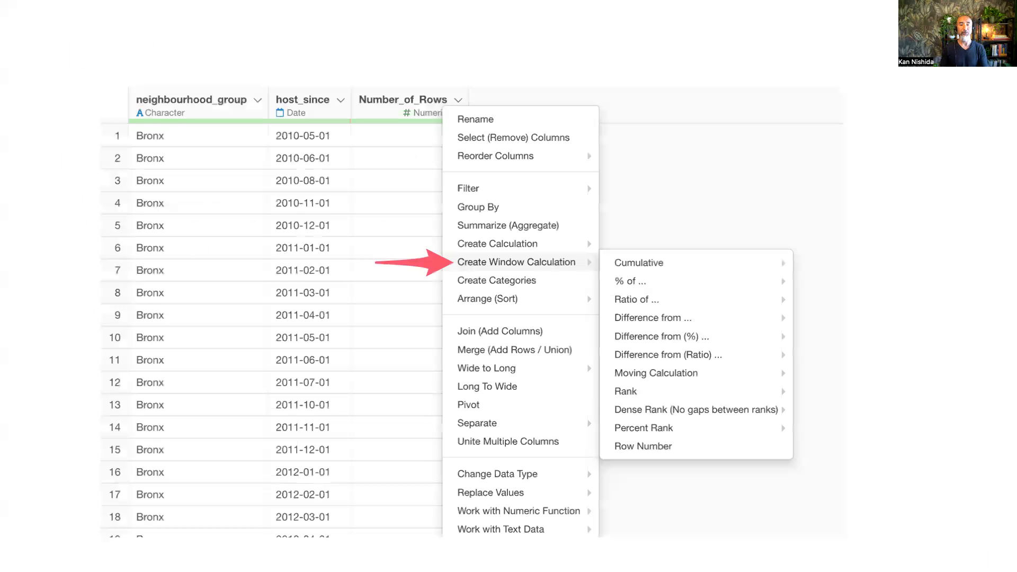
pyautogui.press('Right')
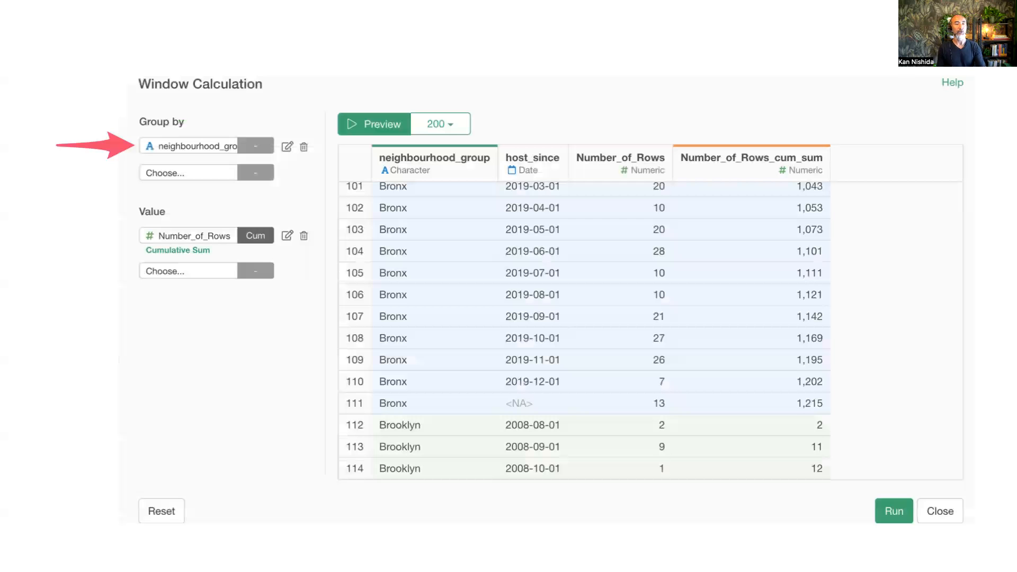
pyautogui.press('Right')
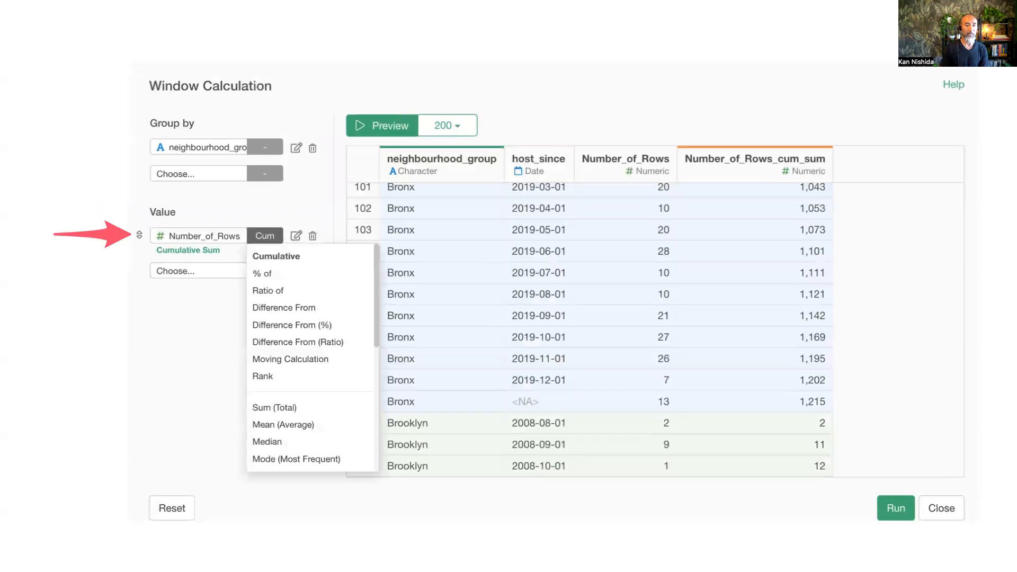
pyautogui.press('Right')
pyautogui.press('Escape')
# - Switch back to Exploratory and show the Airbnb_New_York_City data frame as a table with the sidebar hidden
pyautogui.press('super+Tab')
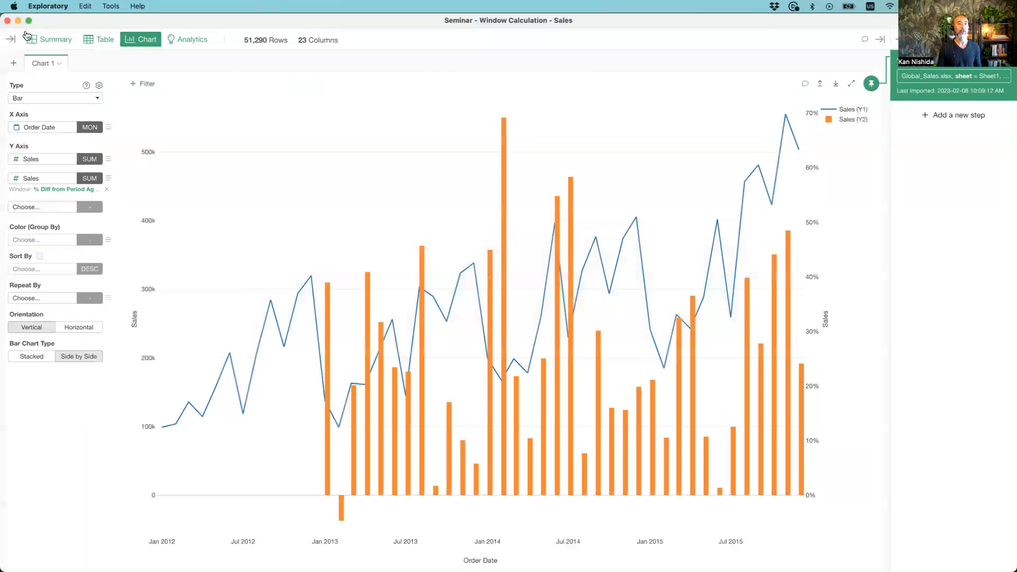
pyautogui.click(10, 40)
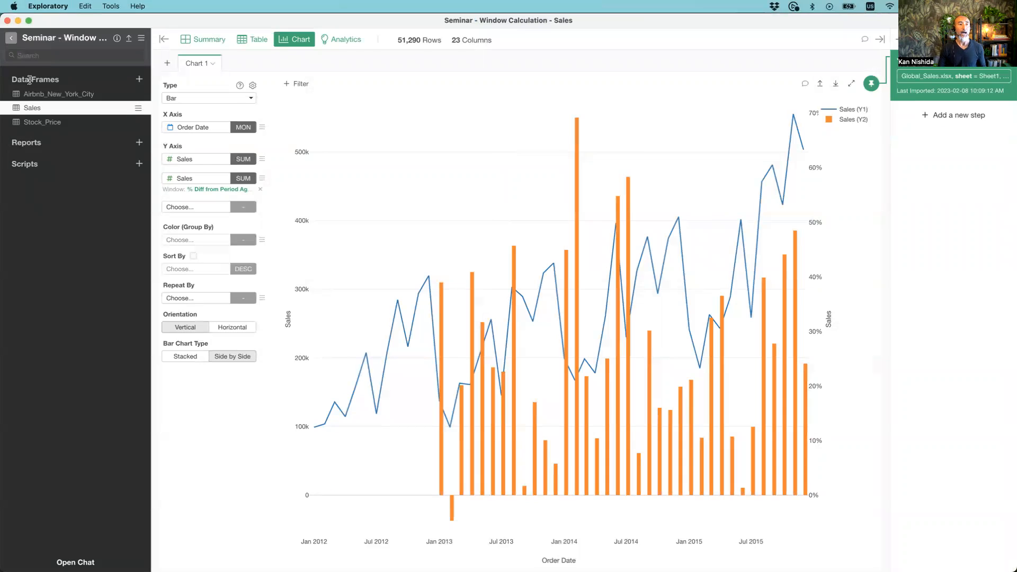
pyautogui.click(41, 97)
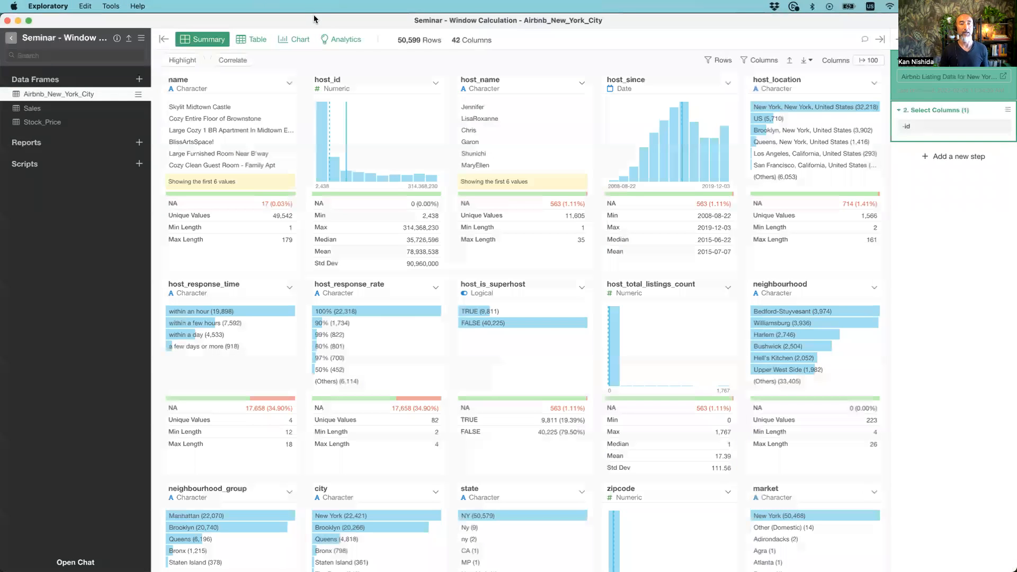
pyautogui.click(295, 39)
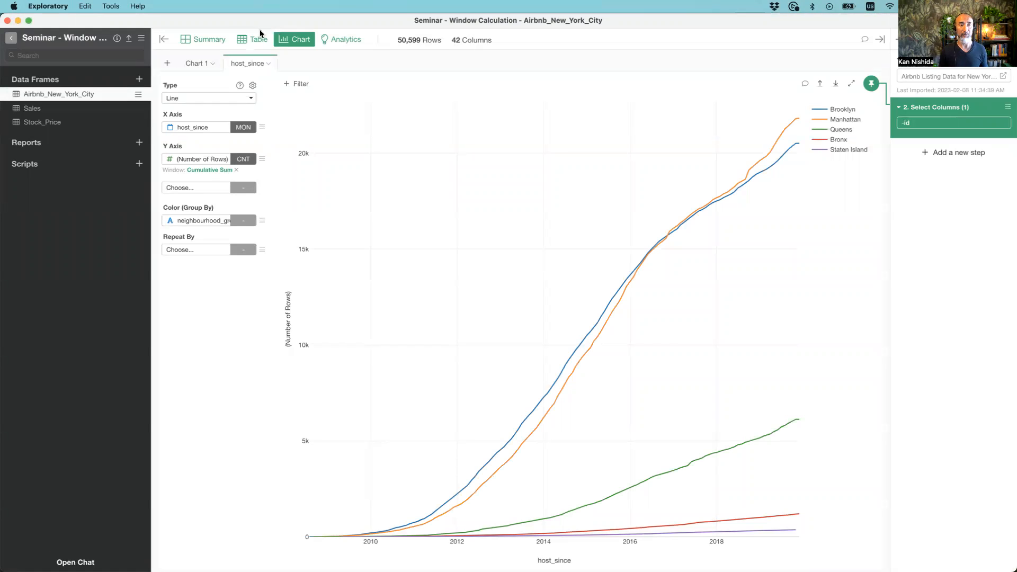
pyautogui.click(247, 45)
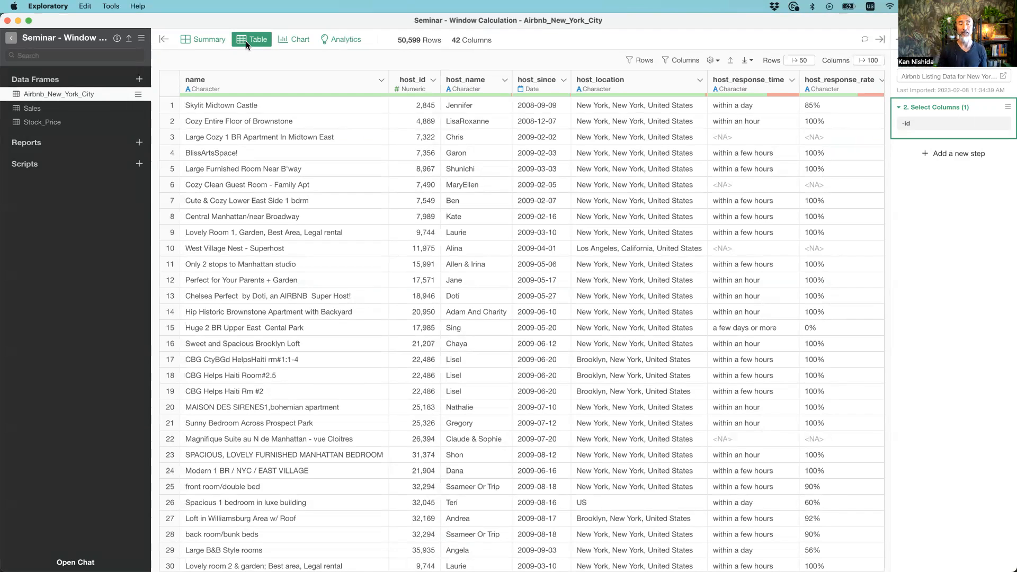
pyautogui.click(160, 40)
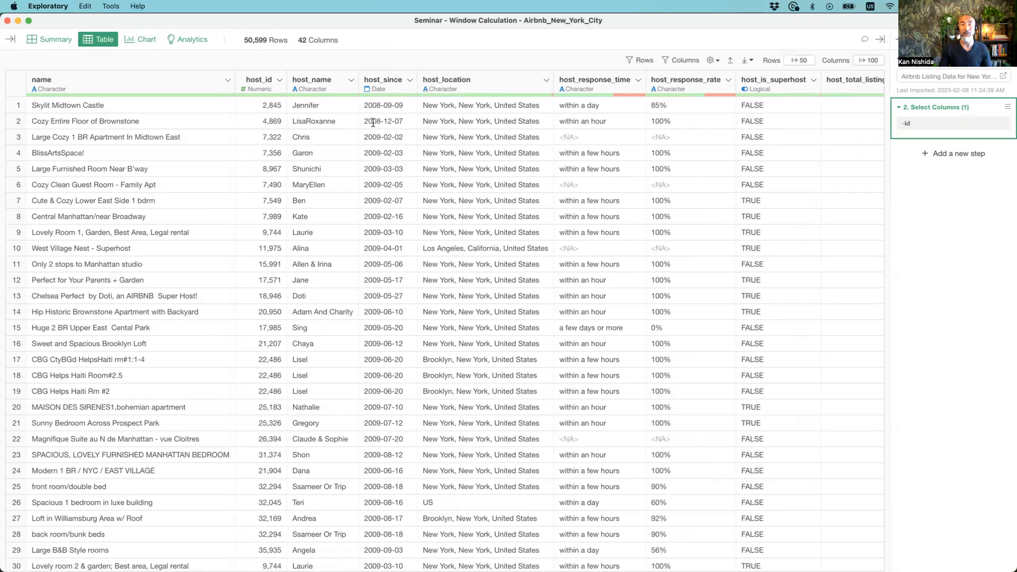
# - Examine which window calculations are available for the host_since column, without creating one
pyautogui.click(409, 81)
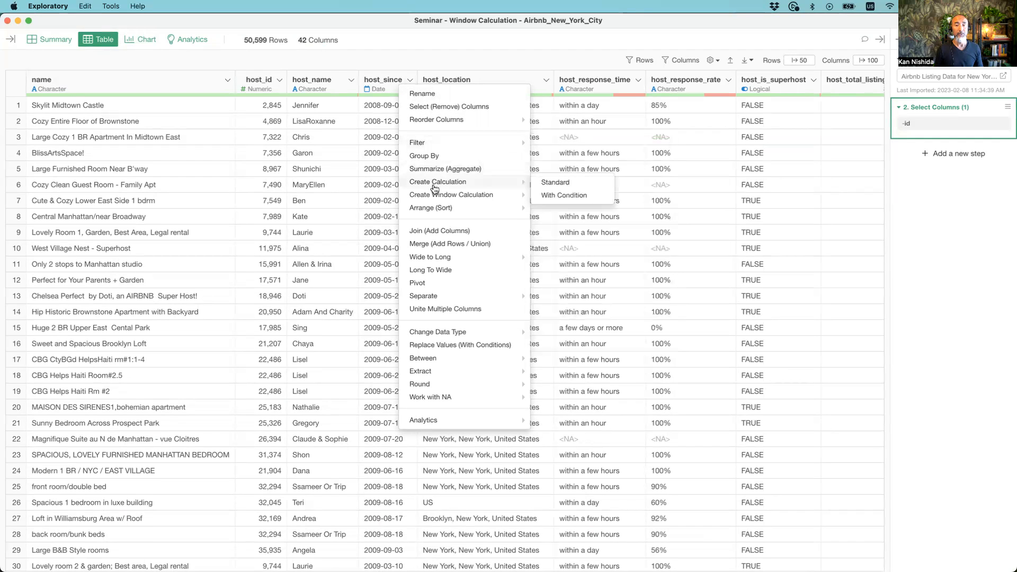
pyautogui.moveTo(418, 199)
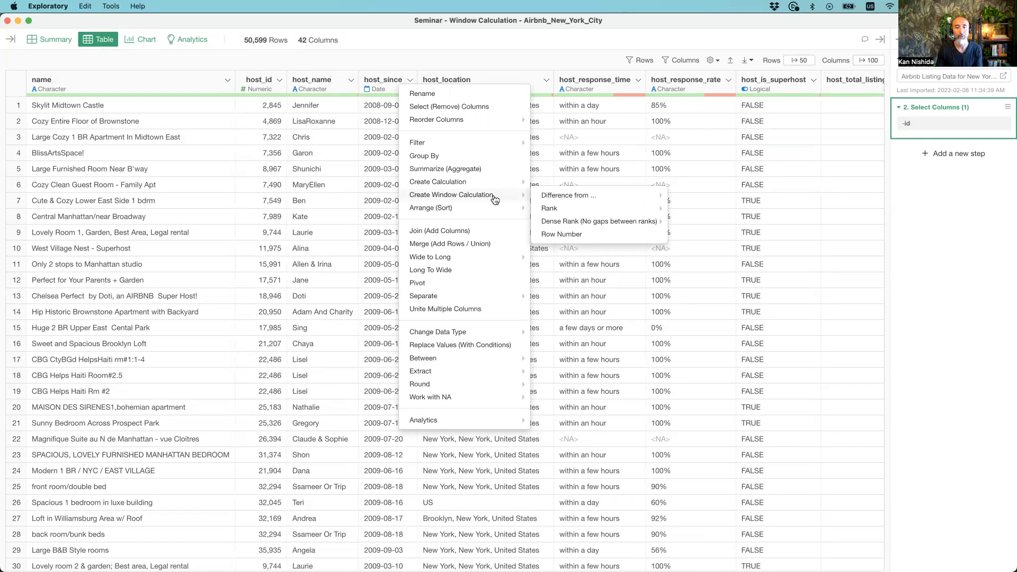
pyautogui.moveTo(578, 198)
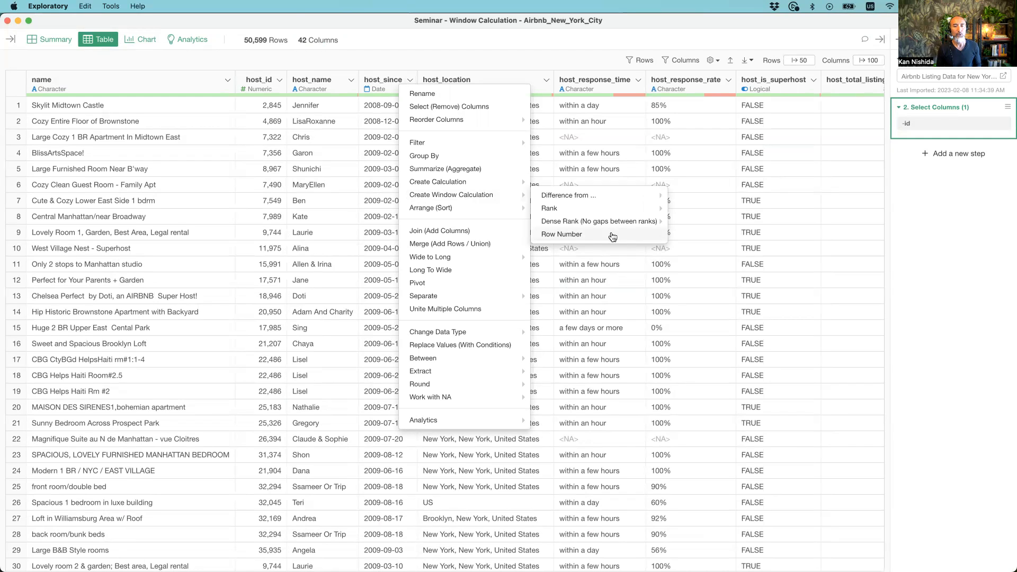
pyautogui.click(478, 57)
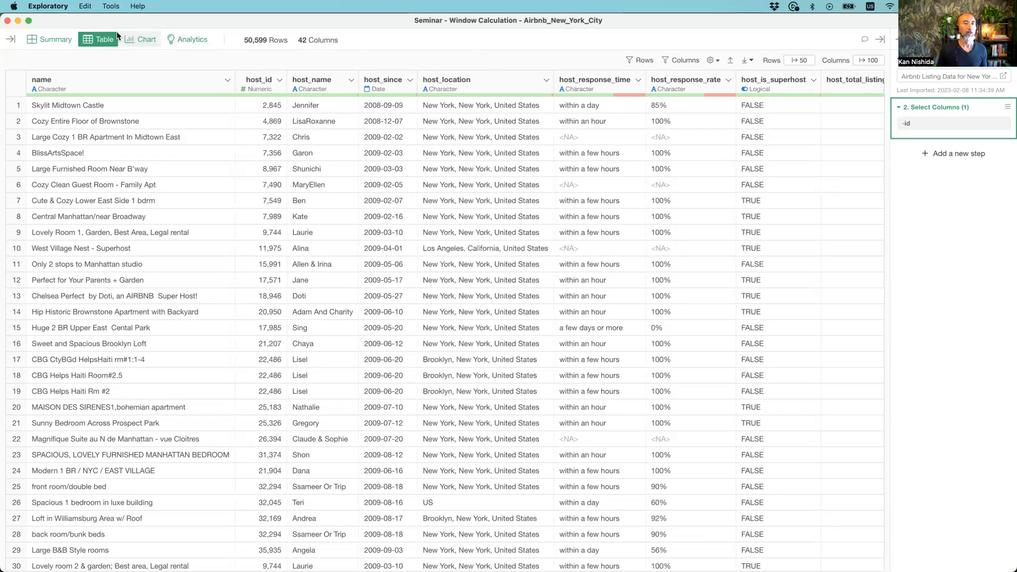
# - Review the host_since cumulative sum chart and its X axis column choices, and return to the table
pyautogui.click(140, 40)
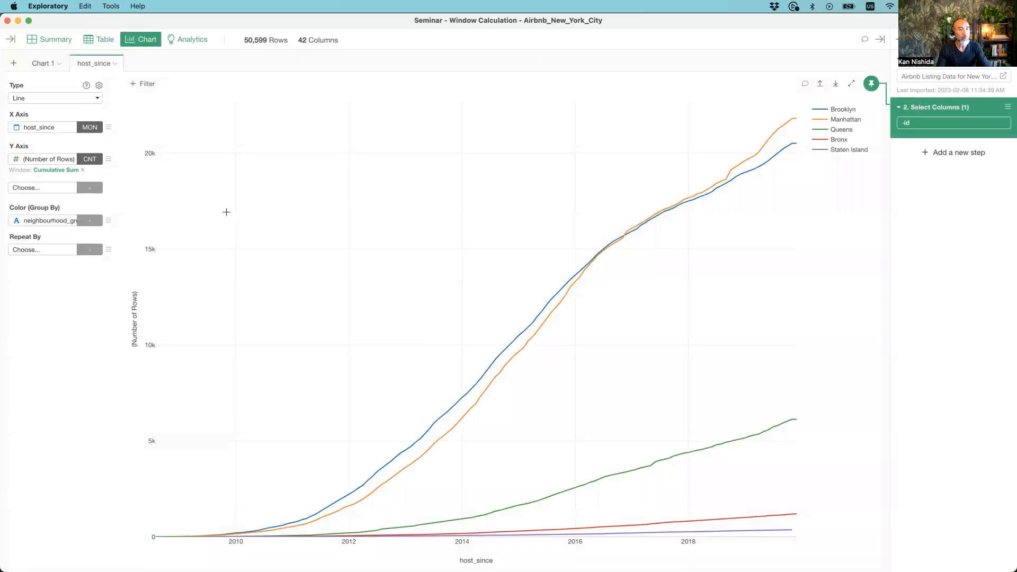
pyautogui.click(39, 130)
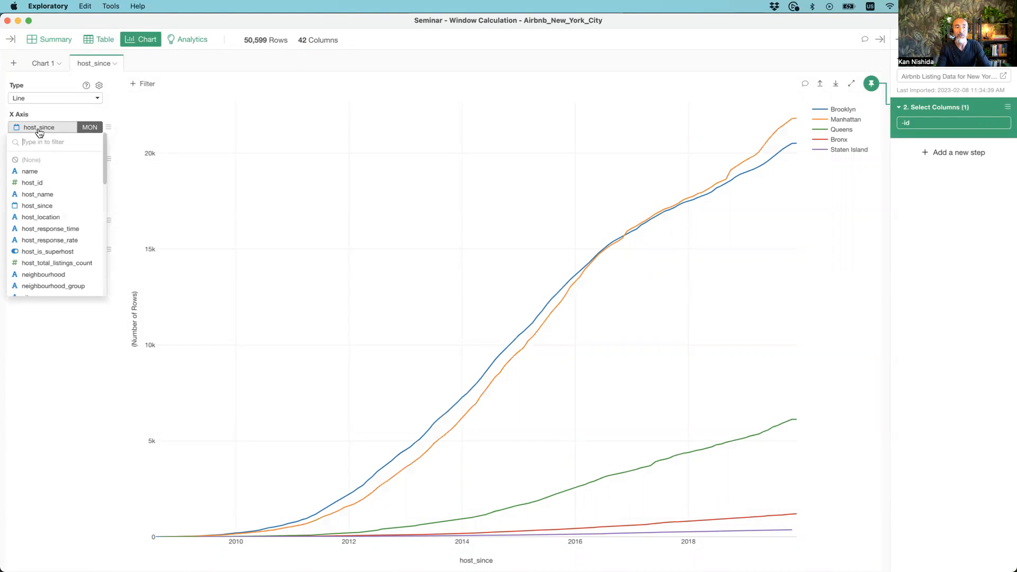
pyautogui.click(39, 132)
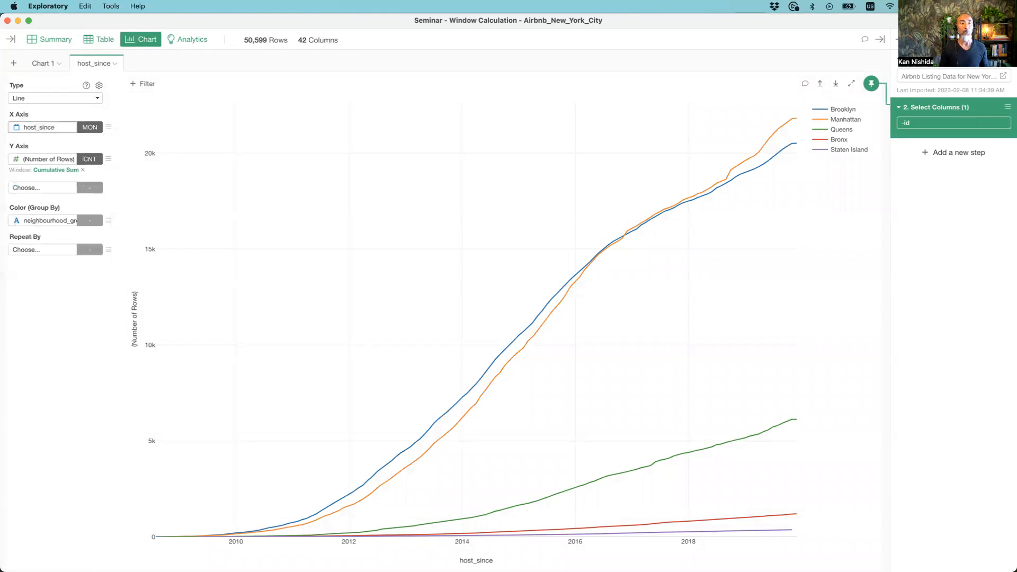
pyautogui.click(98, 41)
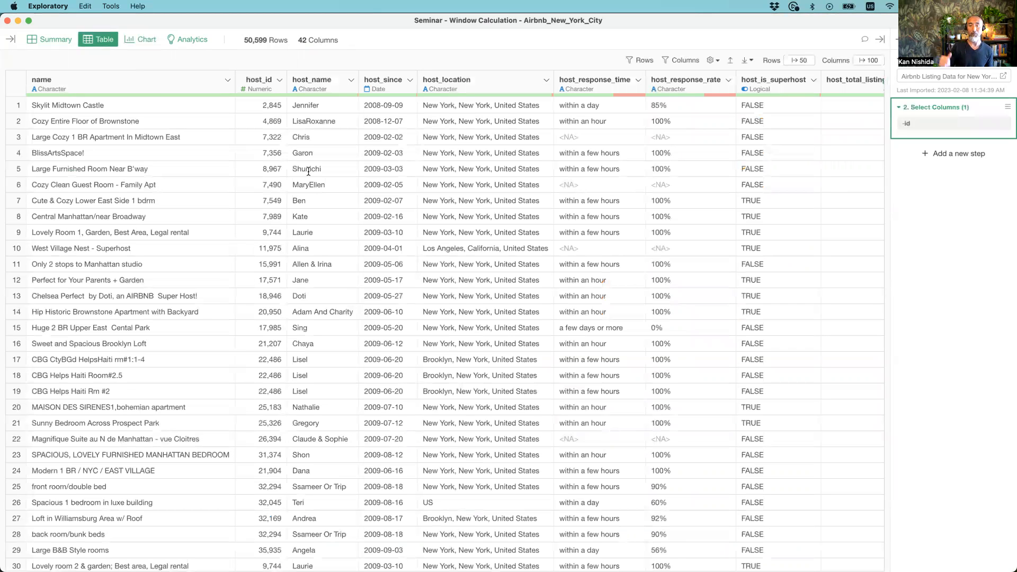
# - Summarize the data frame by host_since rounded to Month, with the number of rows as the value
pyautogui.click(411, 82)
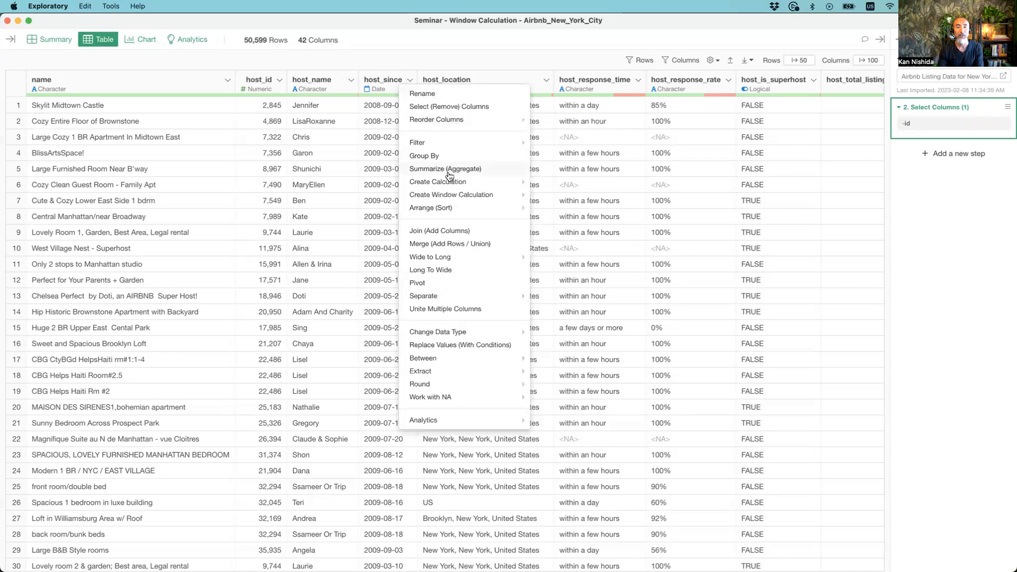
pyautogui.click(431, 170)
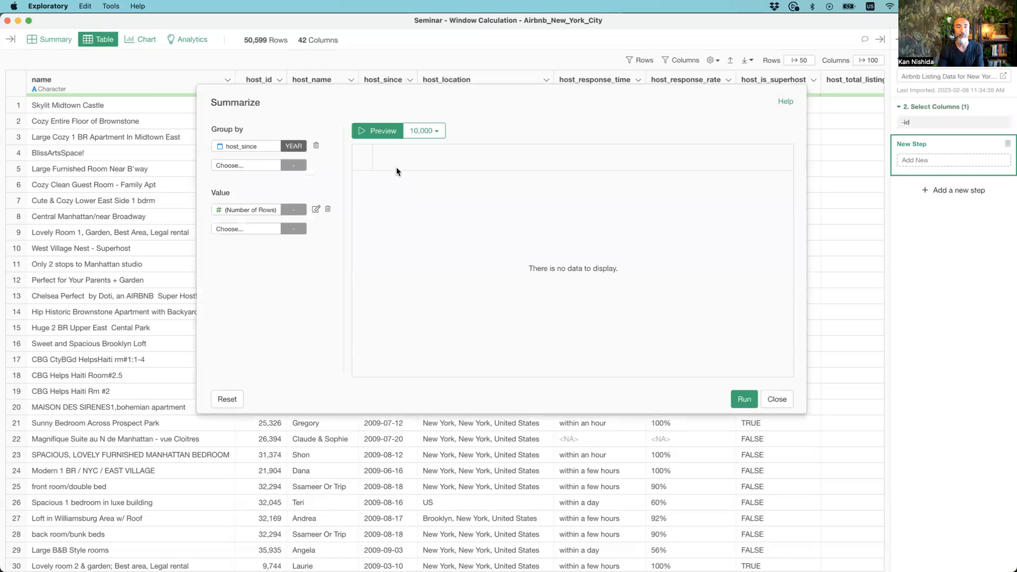
pyautogui.click(294, 146)
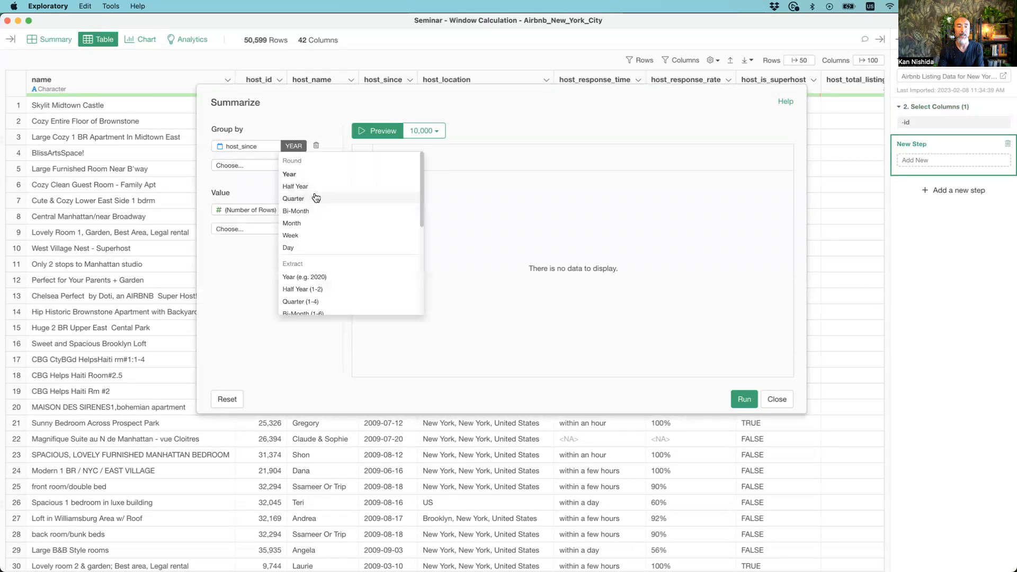
pyautogui.click(317, 223)
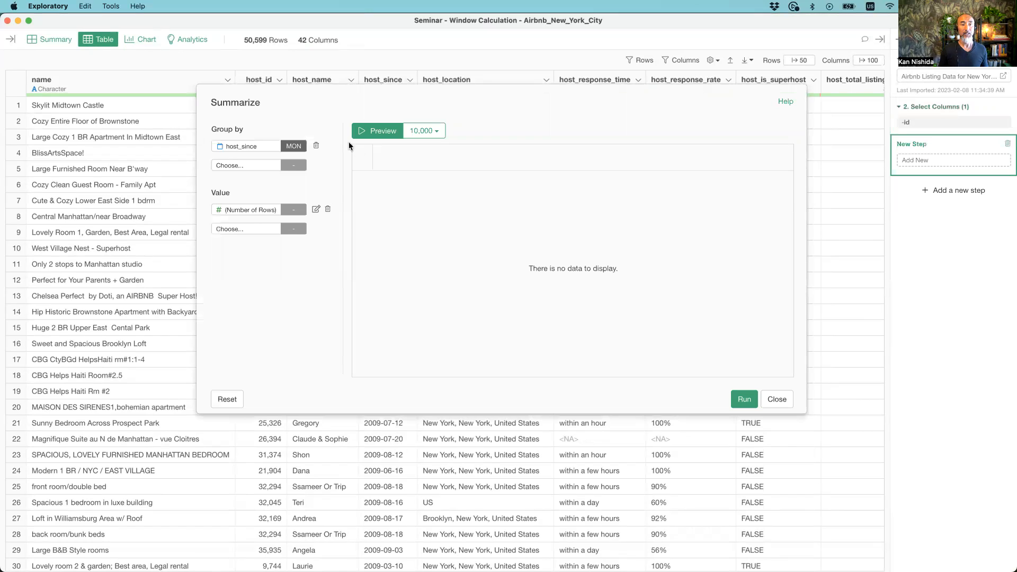
pyautogui.click(293, 151)
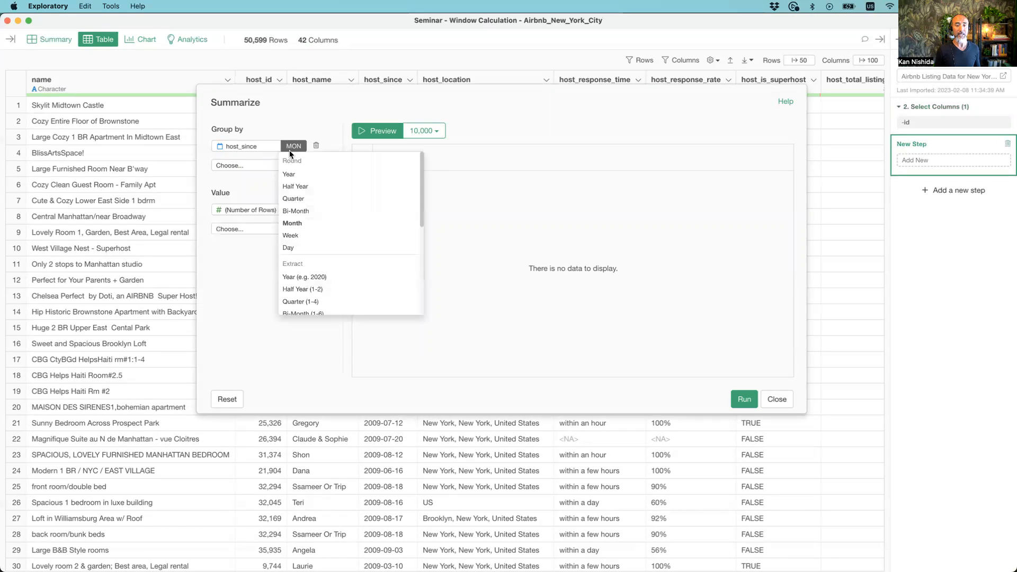
pyautogui.click(304, 115)
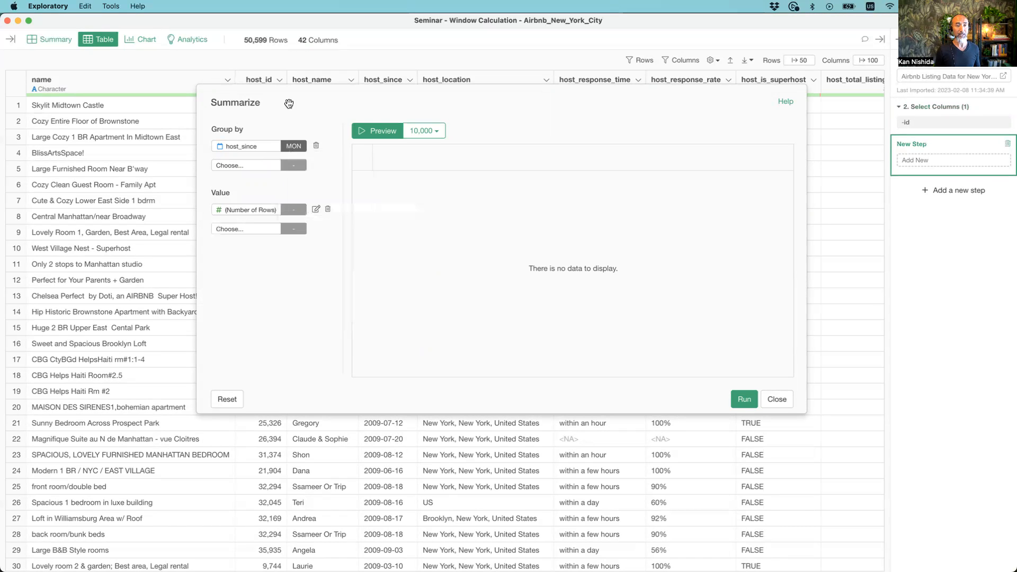
pyautogui.click(373, 134)
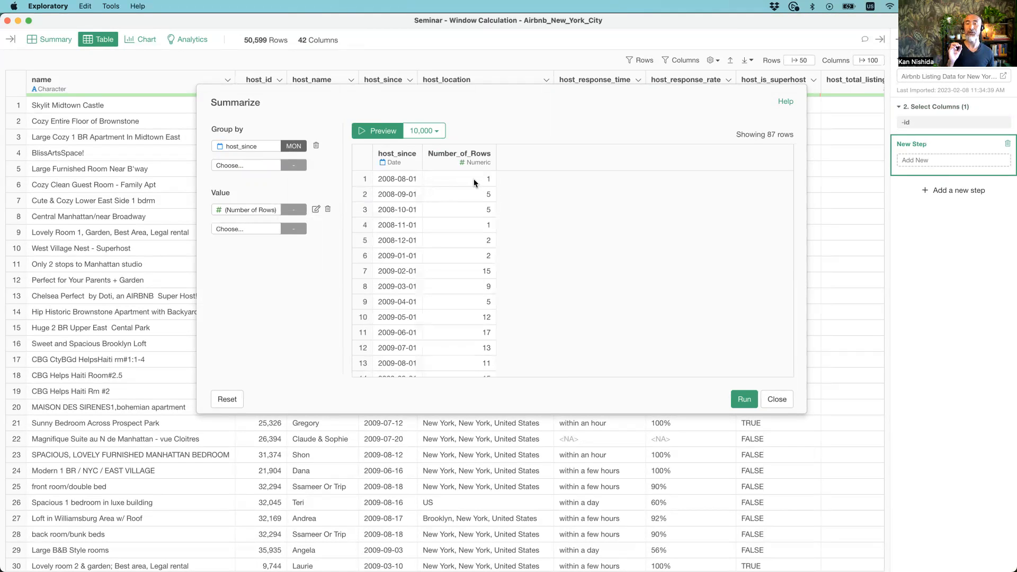
pyautogui.click(743, 400)
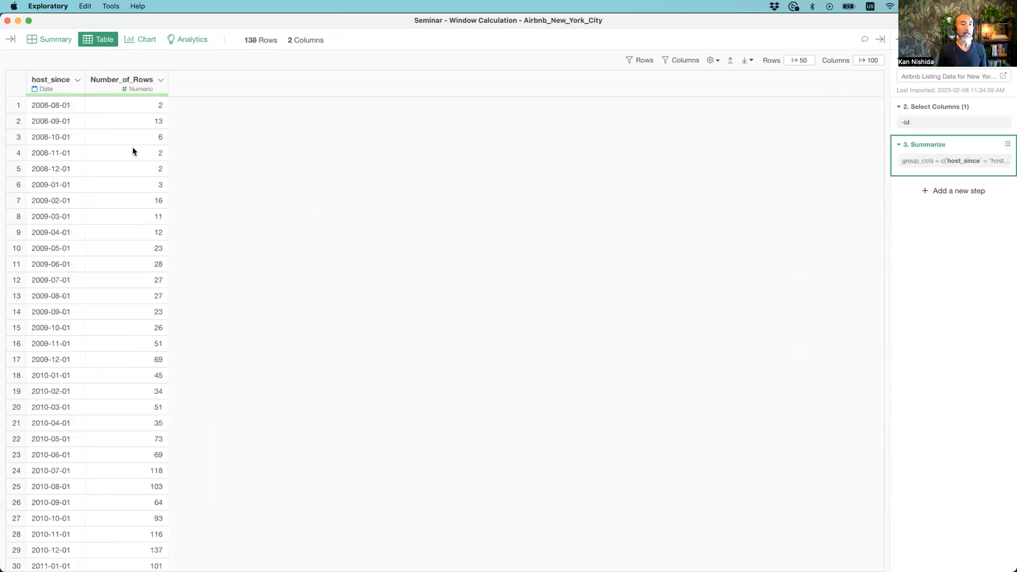
# - Reopen the Summarize step, add neighbourhood_group as a second grouping column, and preview the result
pyautogui.click(927, 161)
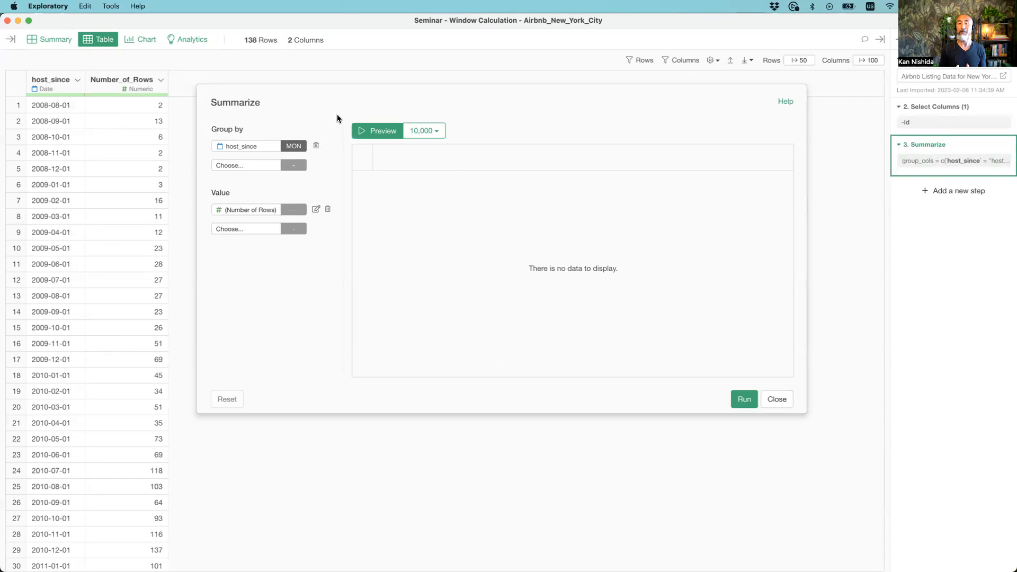
pyautogui.click(246, 166)
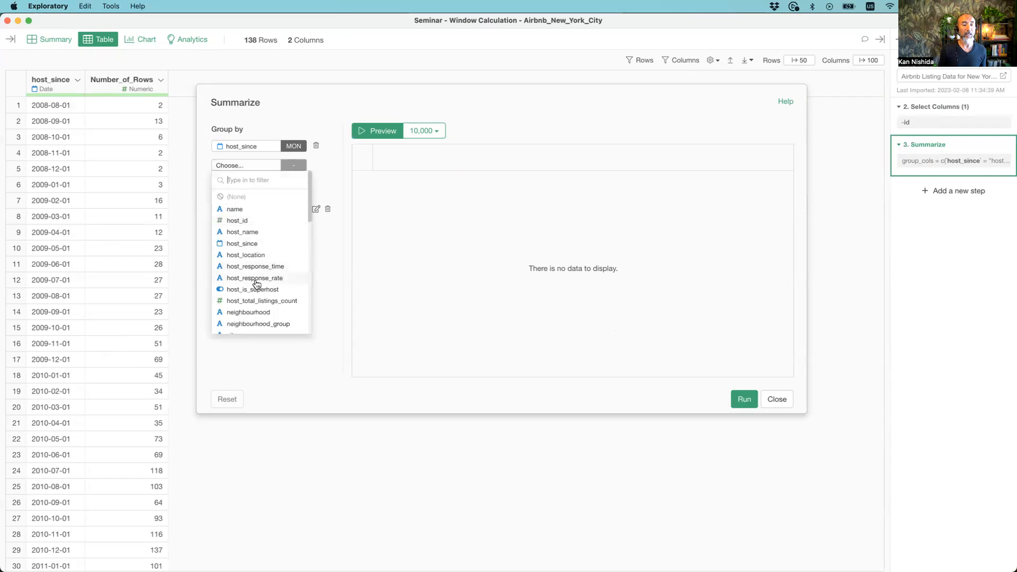
pyautogui.scroll(-1, 256, 283)
pyautogui.click(254, 298)
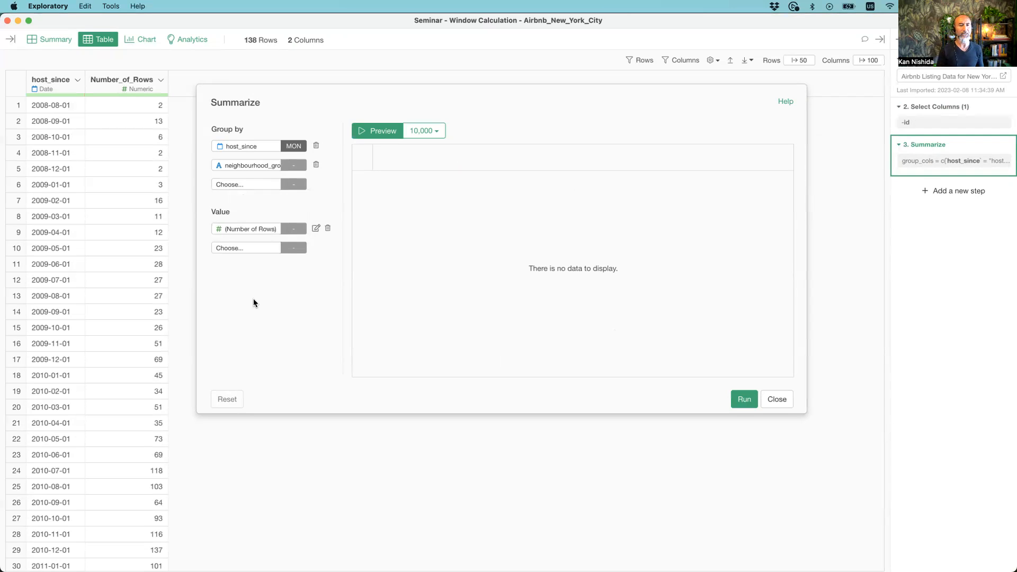
pyautogui.click(383, 134)
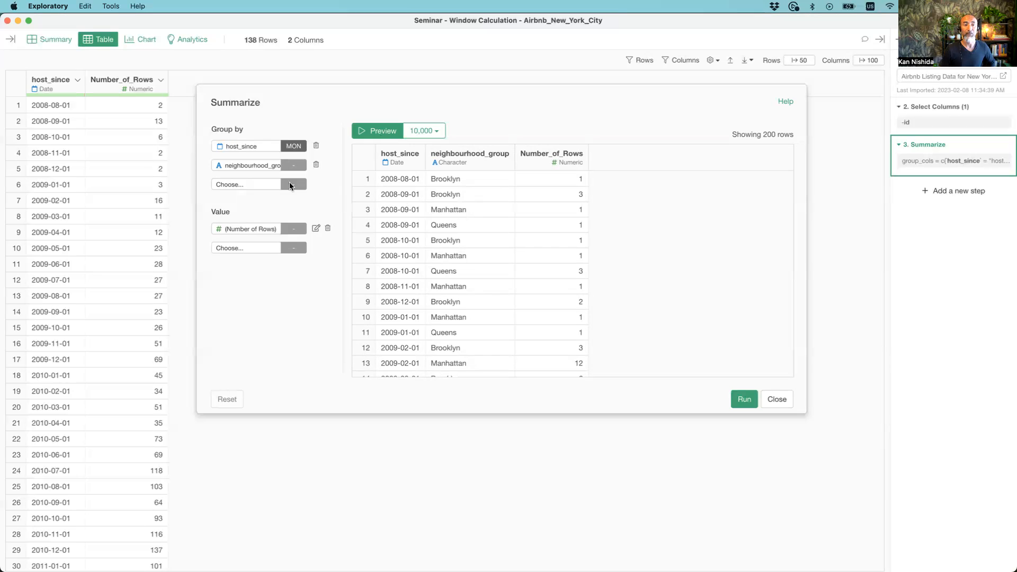
# - Move neighbourhood_group ahead of host_since in the Summarize grouping, check the preview, and run the step
pyautogui.moveTo(251, 168); pyautogui.dragTo(255, 145)
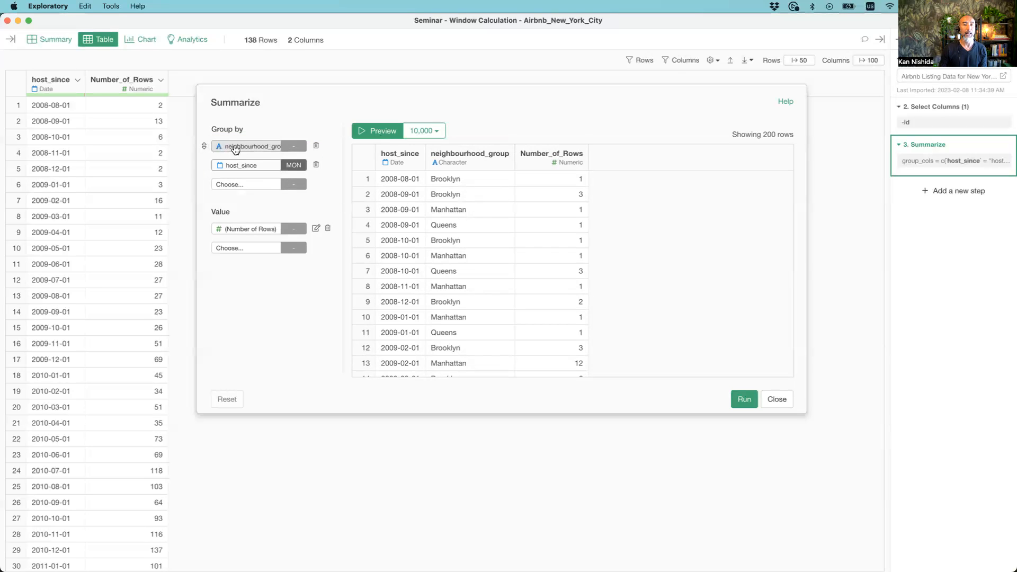
pyautogui.click(370, 130)
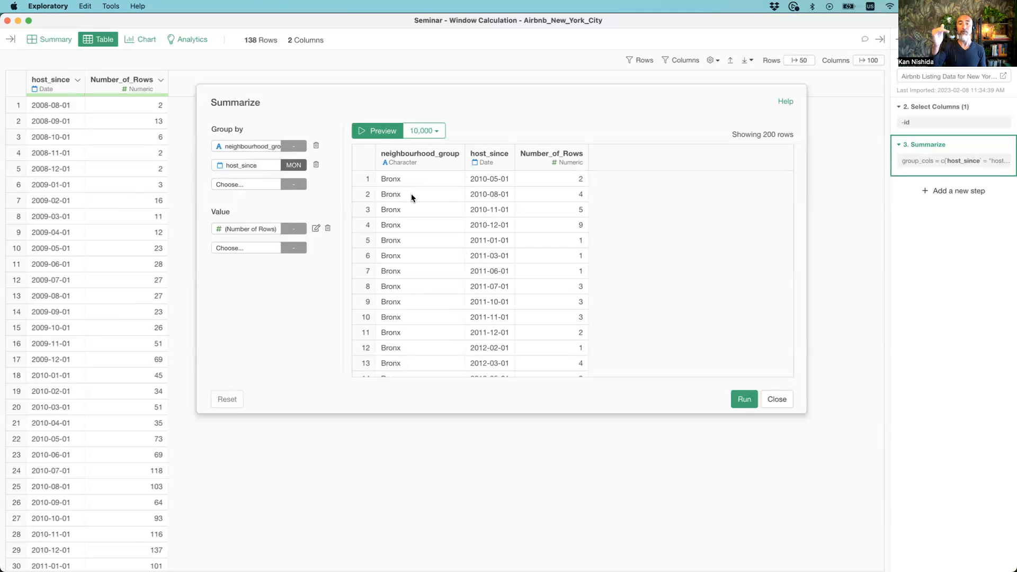
pyautogui.scroll(-15, 411, 193)
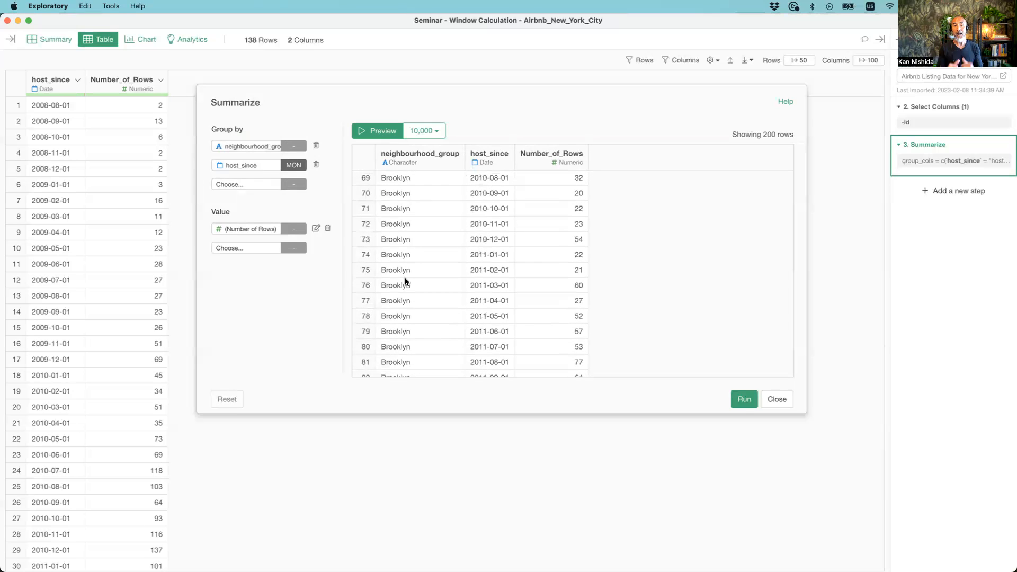
pyautogui.scroll(15, 407, 281)
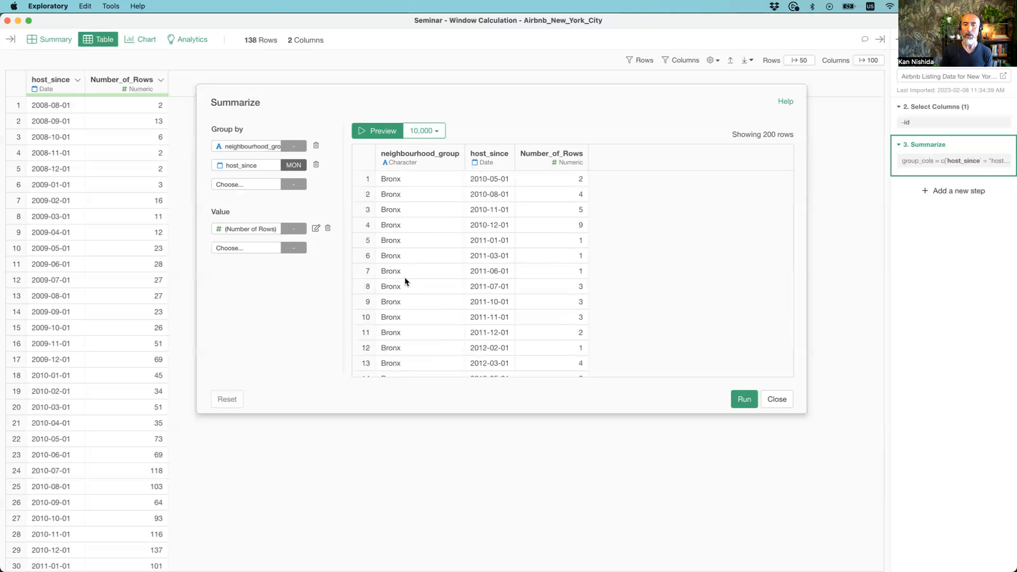
pyautogui.click(744, 400)
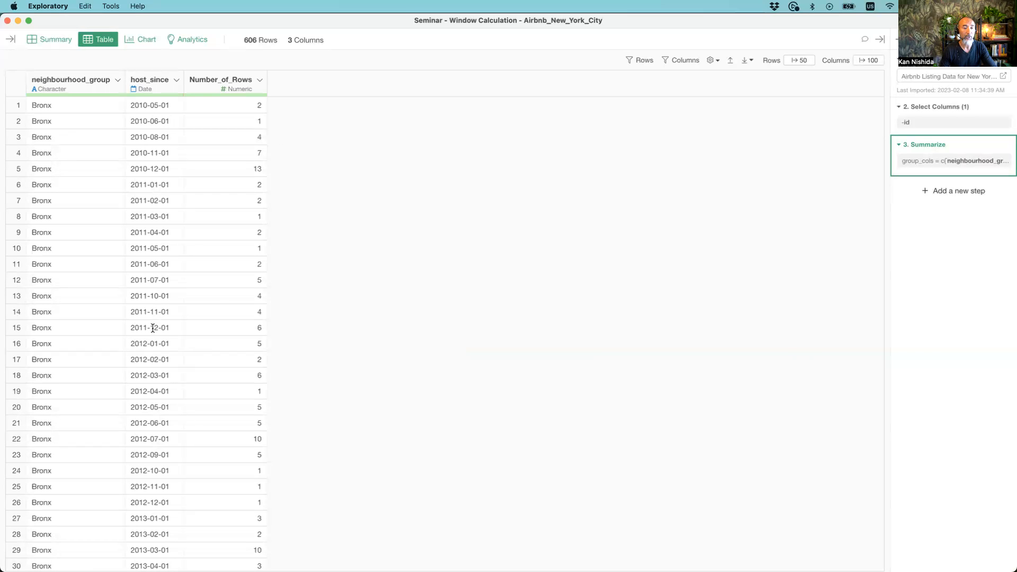
# - Examine which window calculations are available for the summarized host_since and Number_of_Rows columns, without creating one
pyautogui.click(176, 80)
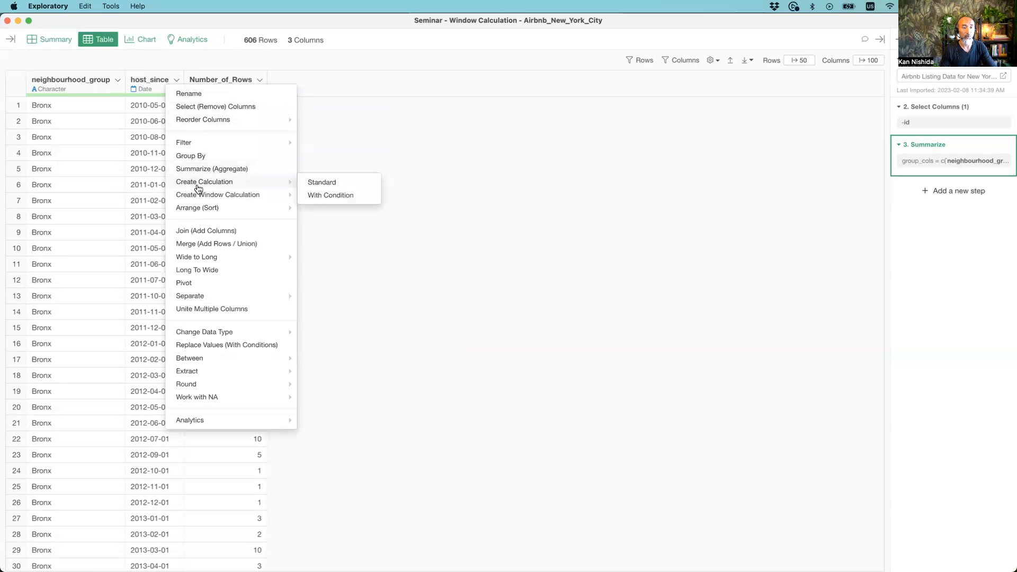
pyautogui.moveTo(200, 212)
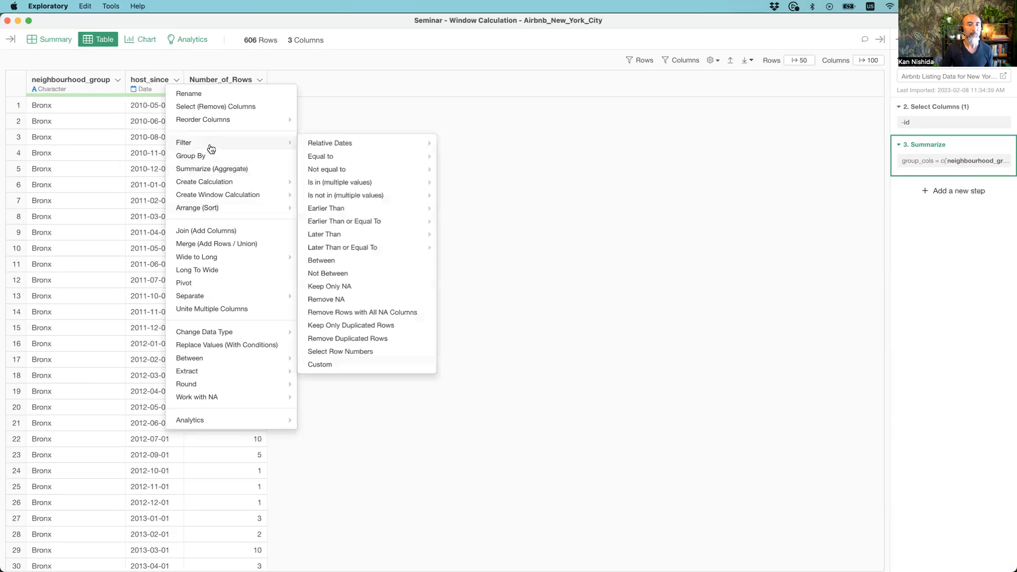
pyautogui.moveTo(211, 186)
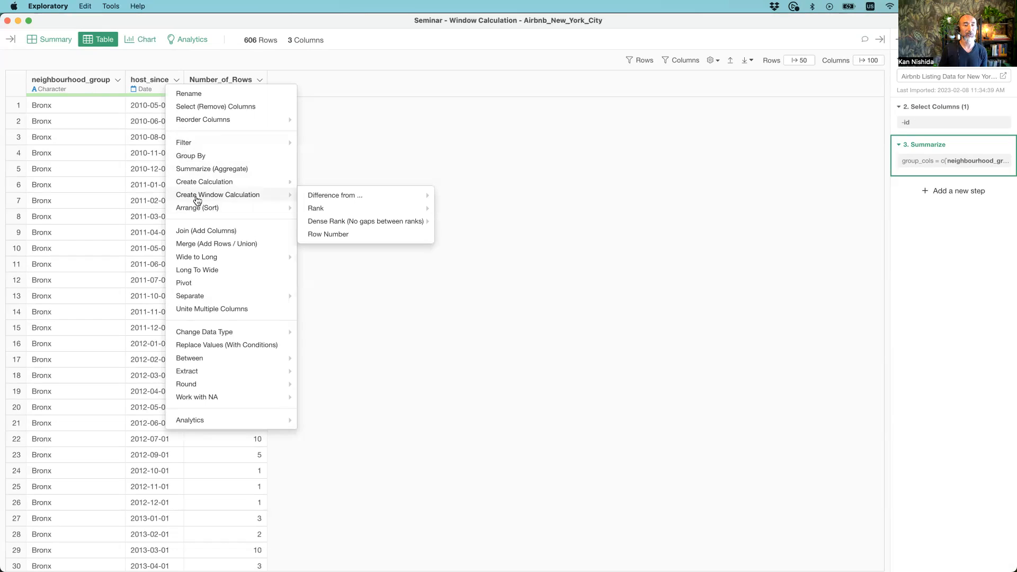
pyautogui.click(334, 154)
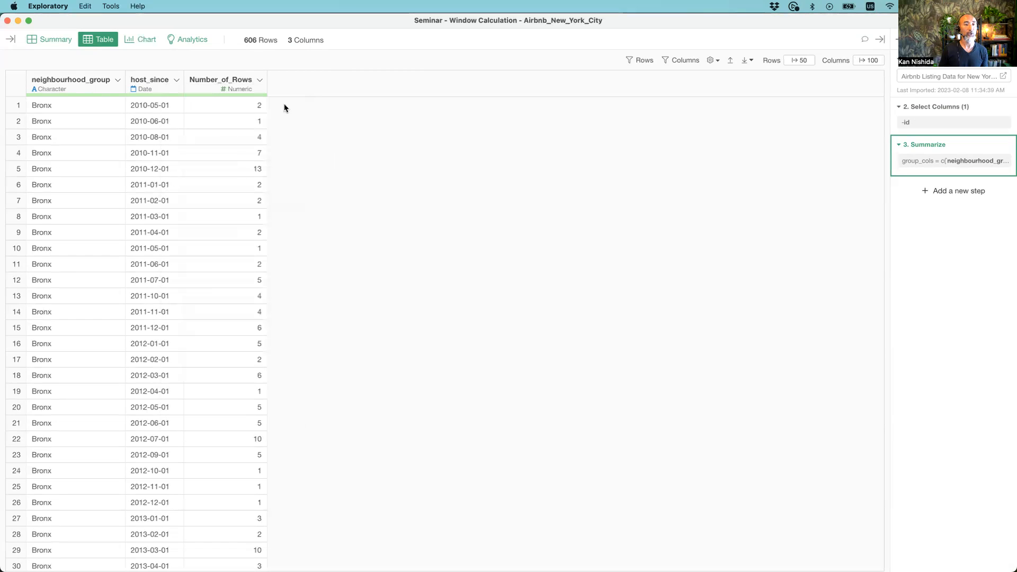
pyautogui.click(238, 86)
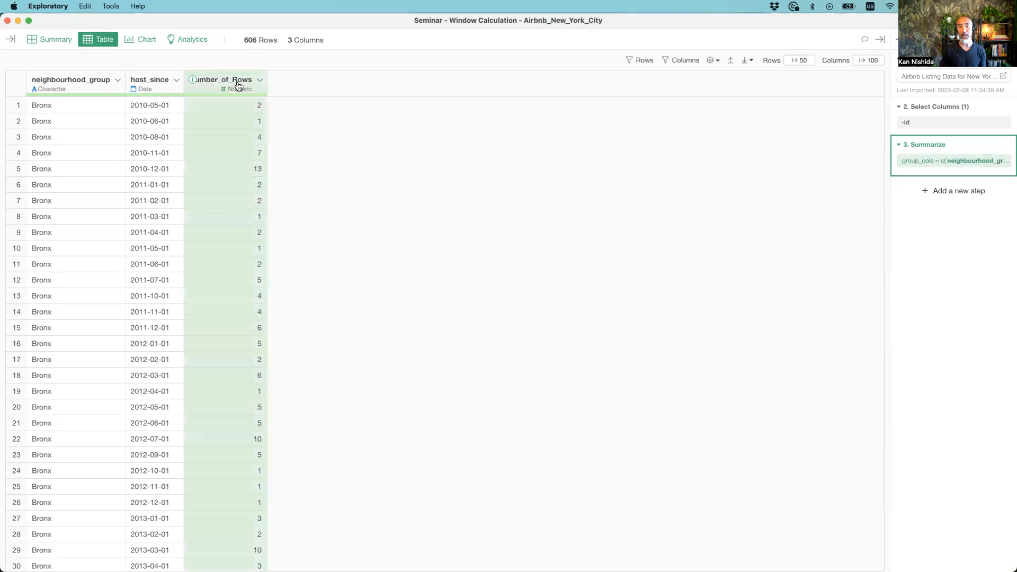
pyautogui.click(259, 80)
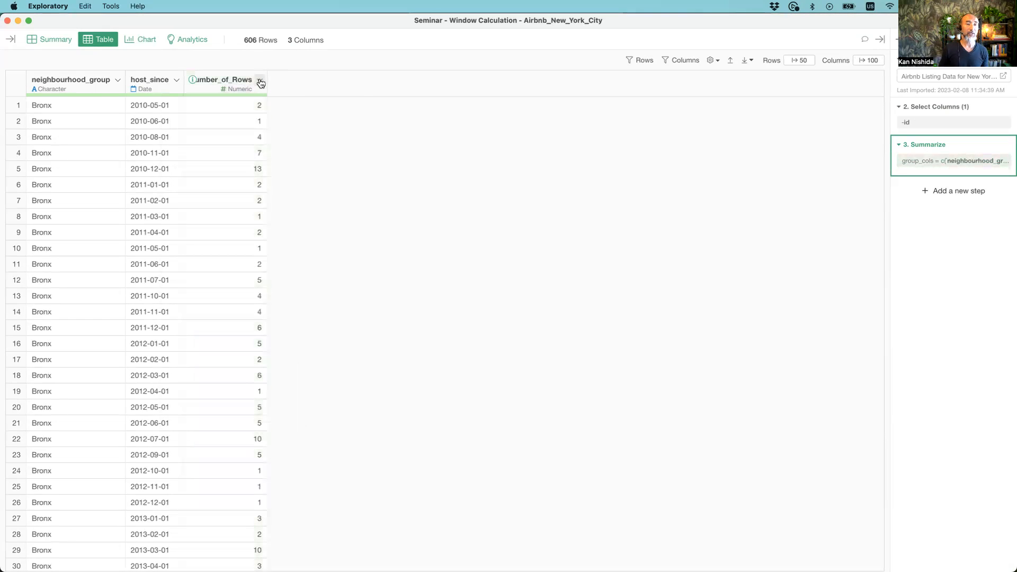
pyautogui.click(260, 80)
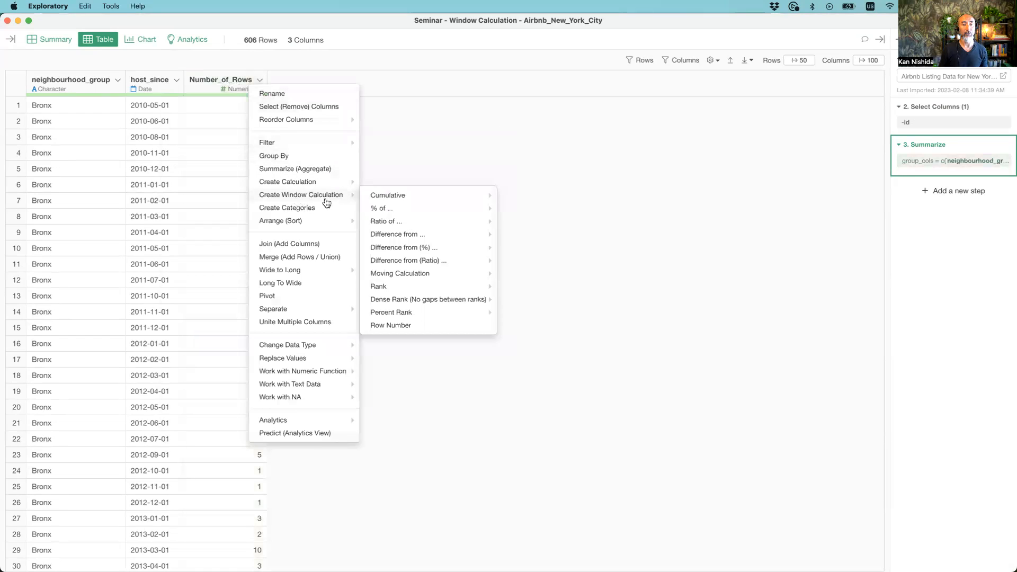
pyautogui.moveTo(347, 196)
pyautogui.moveTo(398, 202)
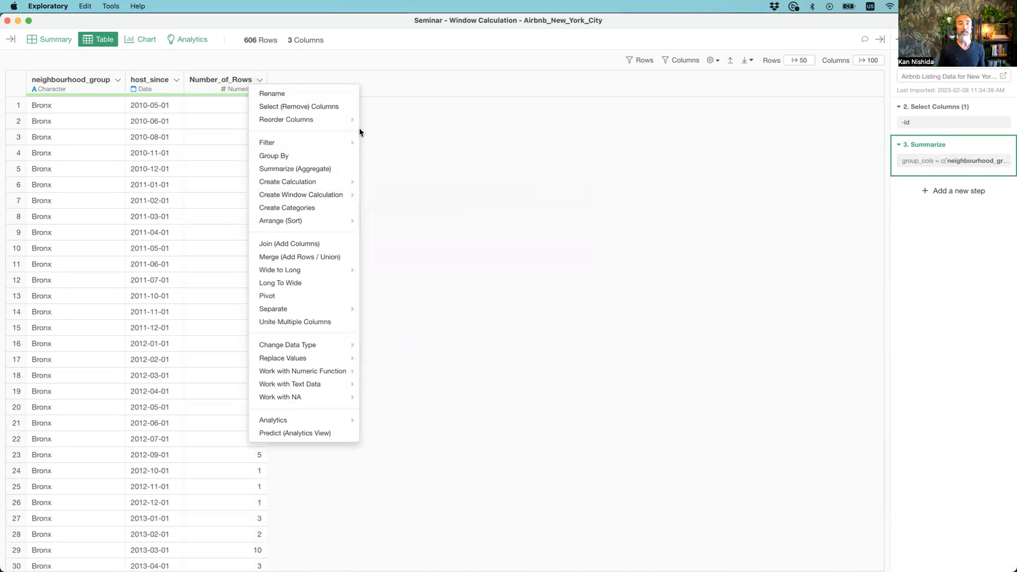
pyautogui.click(225, 86)
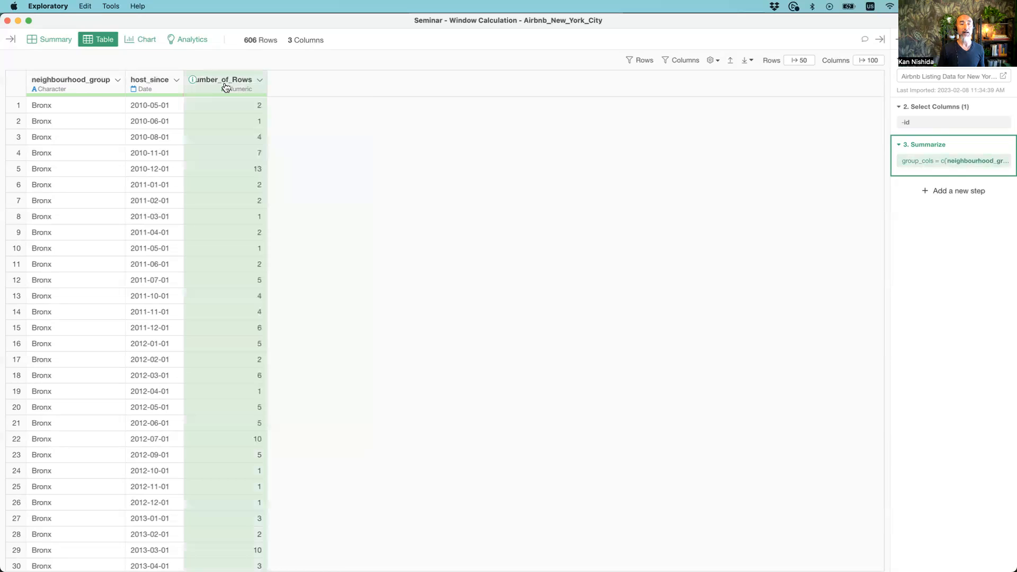
pyautogui.click(259, 80)
pyautogui.moveTo(323, 196)
pyautogui.moveTo(424, 197)
pyautogui.click(446, 116)
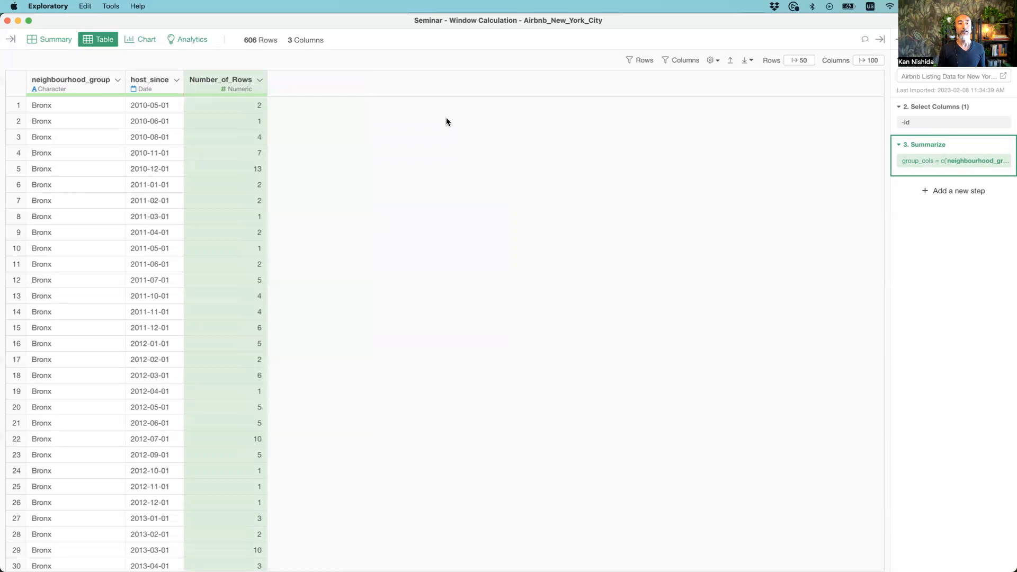
pyautogui.click(227, 81)
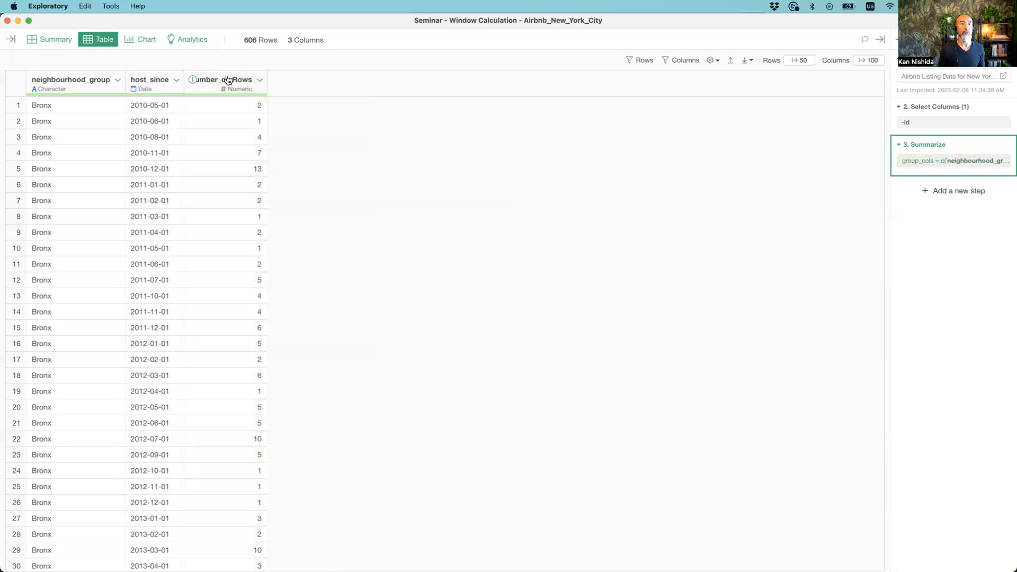
# - Start a Window Calculation step from host_since's difference from the mean, replace its value with (Number of Rows), and preview it
pyautogui.click(176, 80)
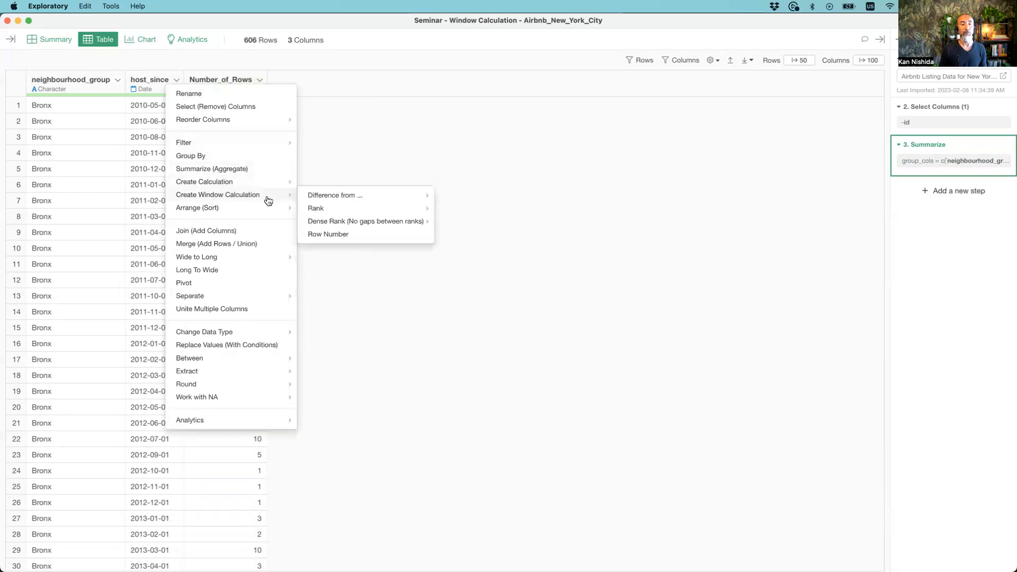
pyautogui.moveTo(325, 201)
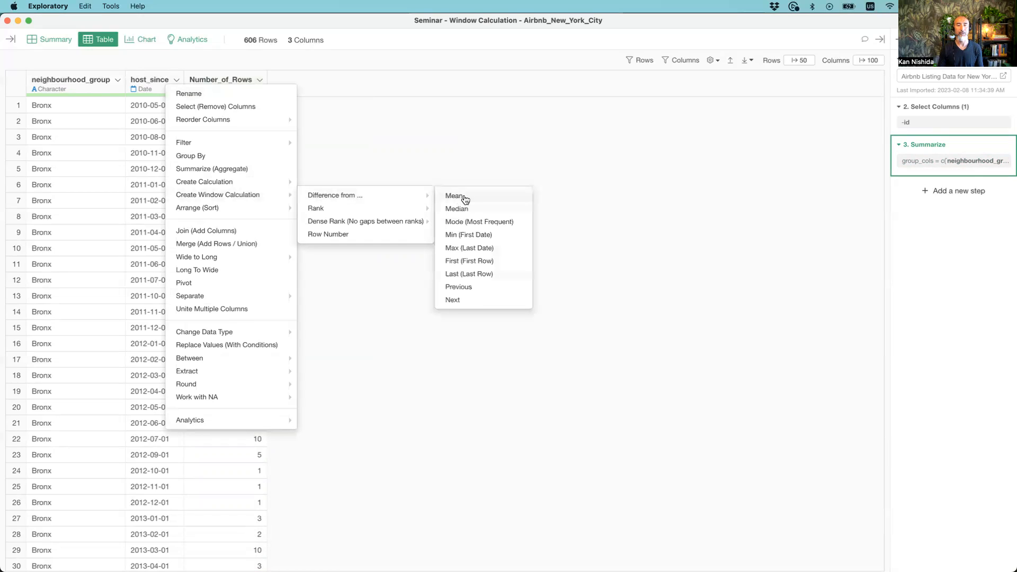
pyautogui.click(487, 202)
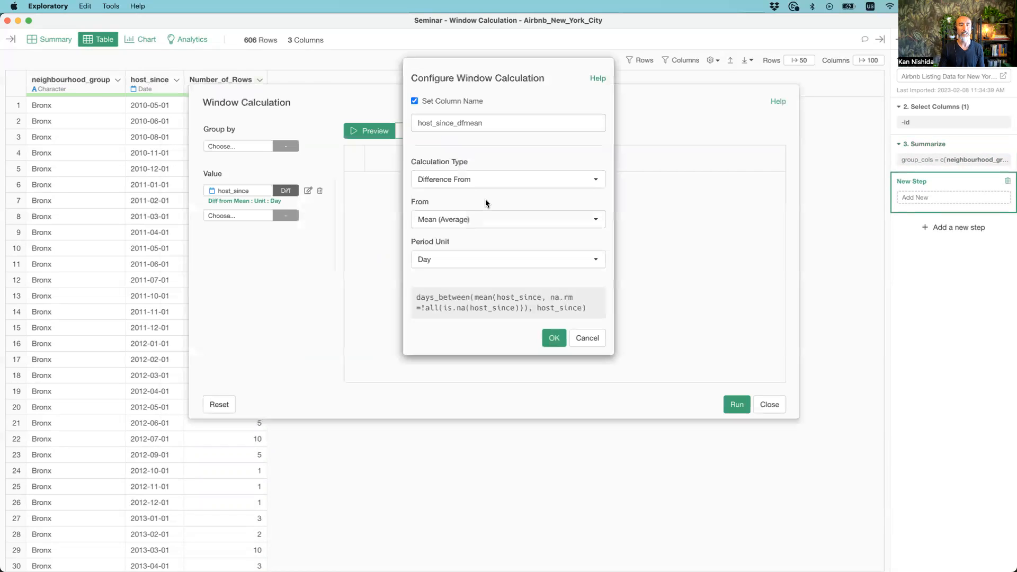
pyautogui.click(587, 341)
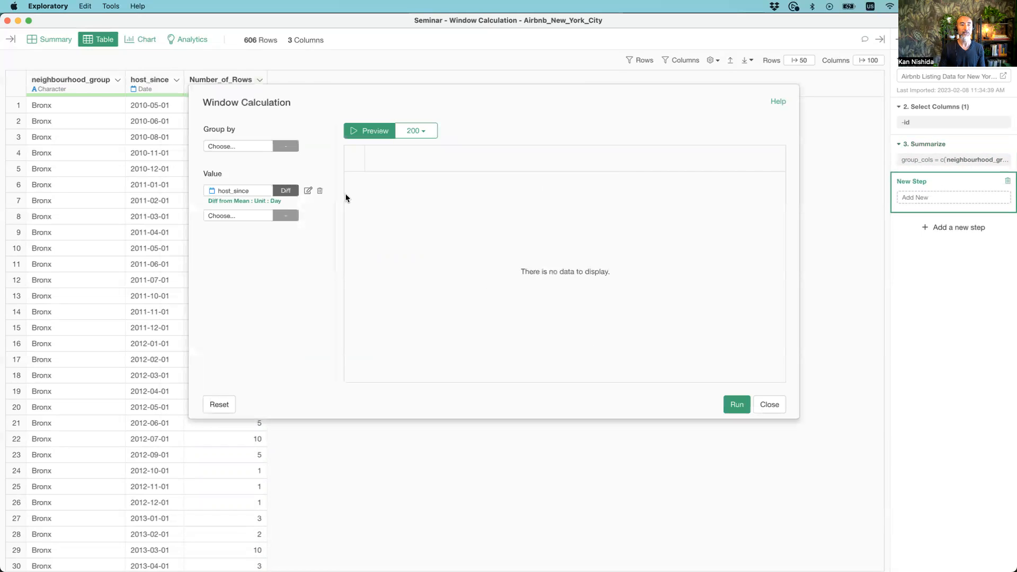
pyautogui.click(245, 196)
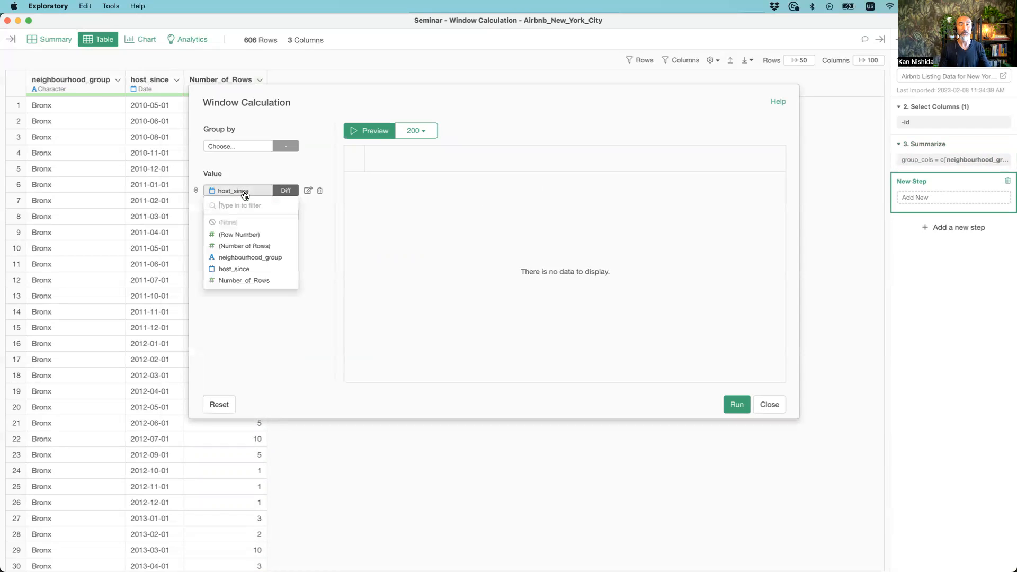
pyautogui.click(240, 248)
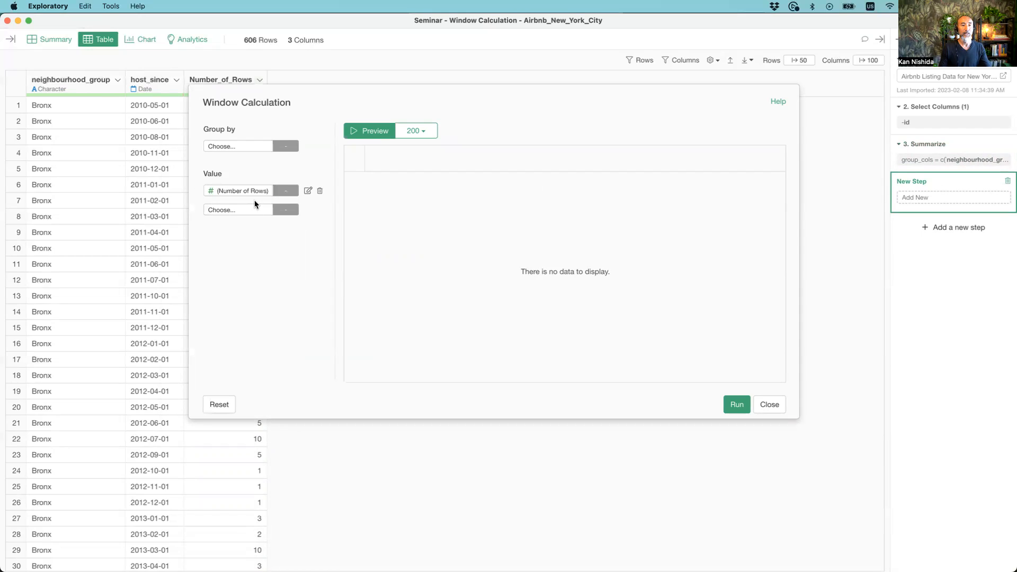
pyautogui.click(363, 134)
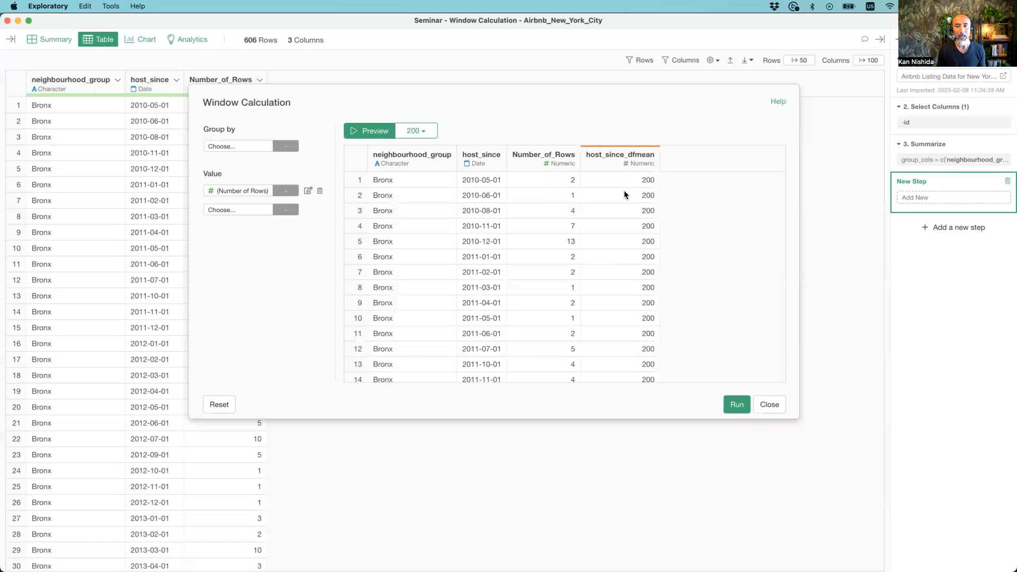
# - Group the window calculation by neighbourhood_group and preview the result
pyautogui.scroll(-8, 592, 186)
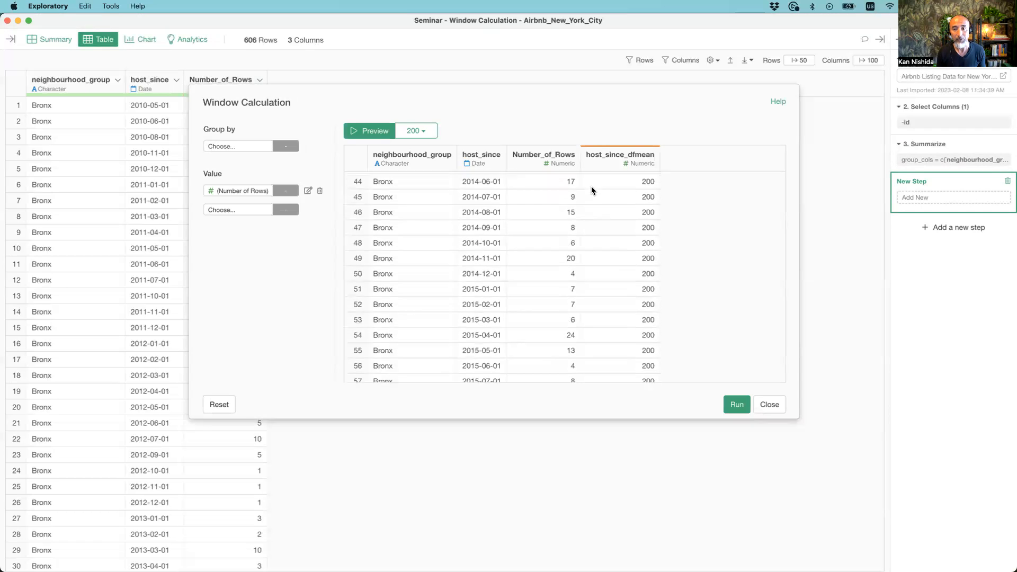
pyautogui.scroll(8, 591, 186)
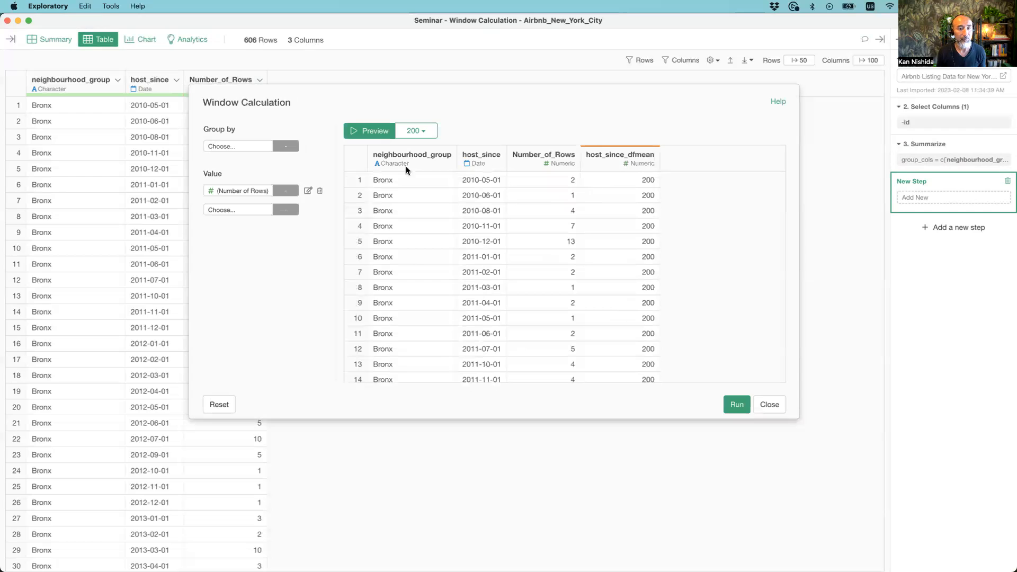
pyautogui.click(241, 147)
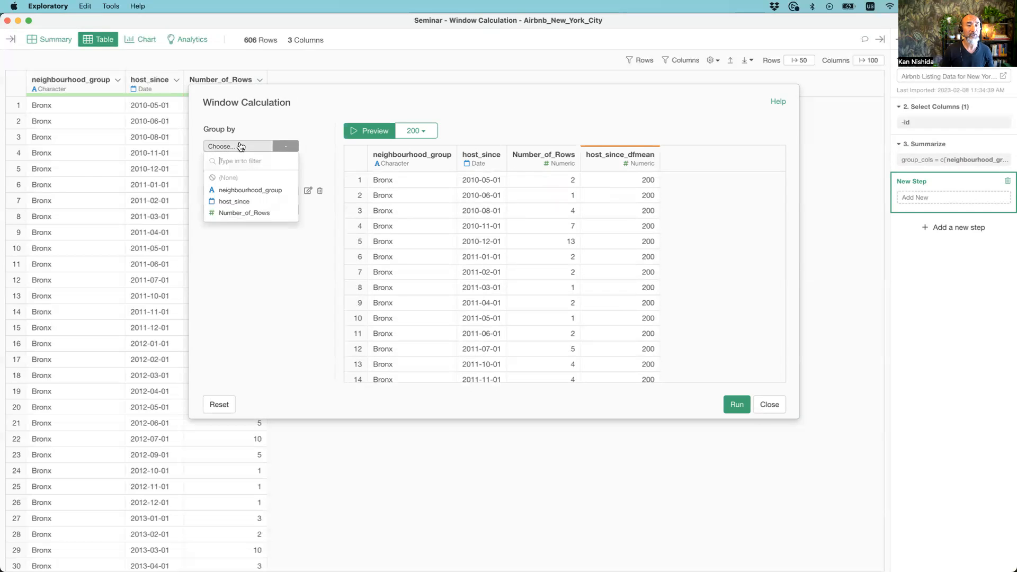
pyautogui.click(255, 192)
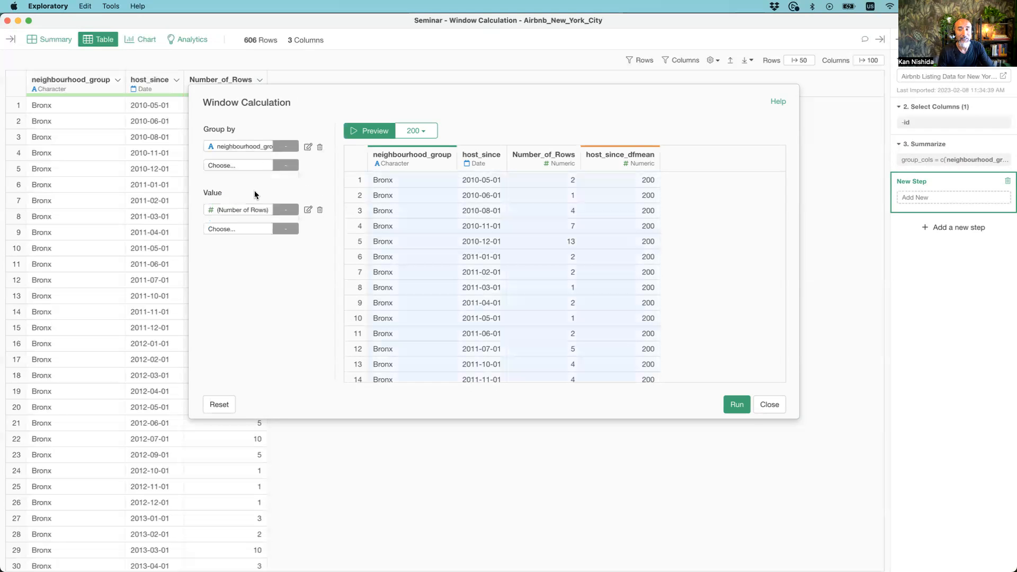
pyautogui.scroll(-10, 540, 216)
pyautogui.scroll(-7, 539, 214)
pyautogui.scroll(17, 539, 214)
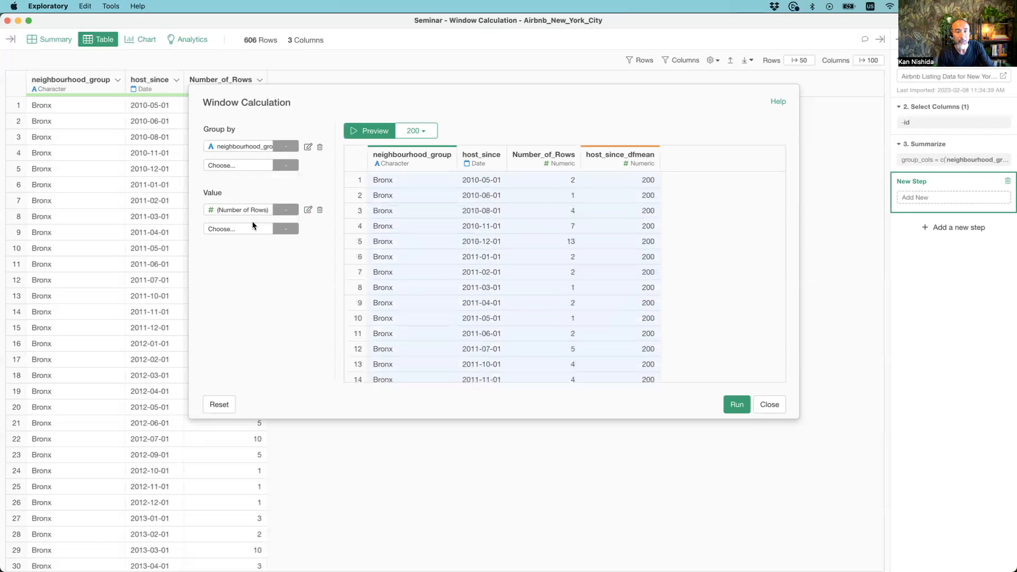
pyautogui.click(377, 133)
pyautogui.scroll(-3, 532, 287)
pyautogui.scroll(3, 532, 287)
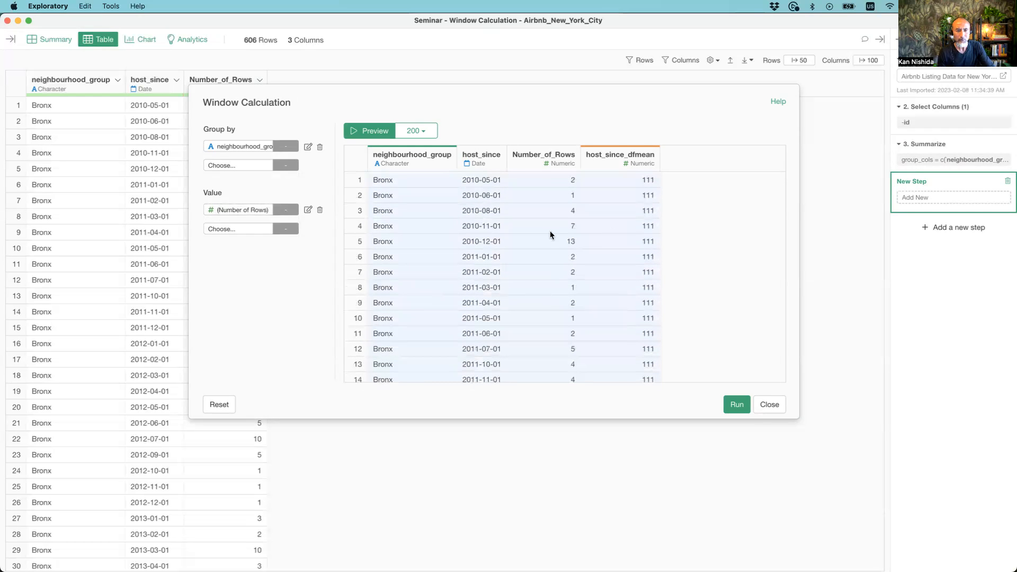
# - Change the window calculation's value to the cumulative sum of Number_of_Rows, name the column Cumulative Sum, and preview it
pyautogui.click(222, 212)
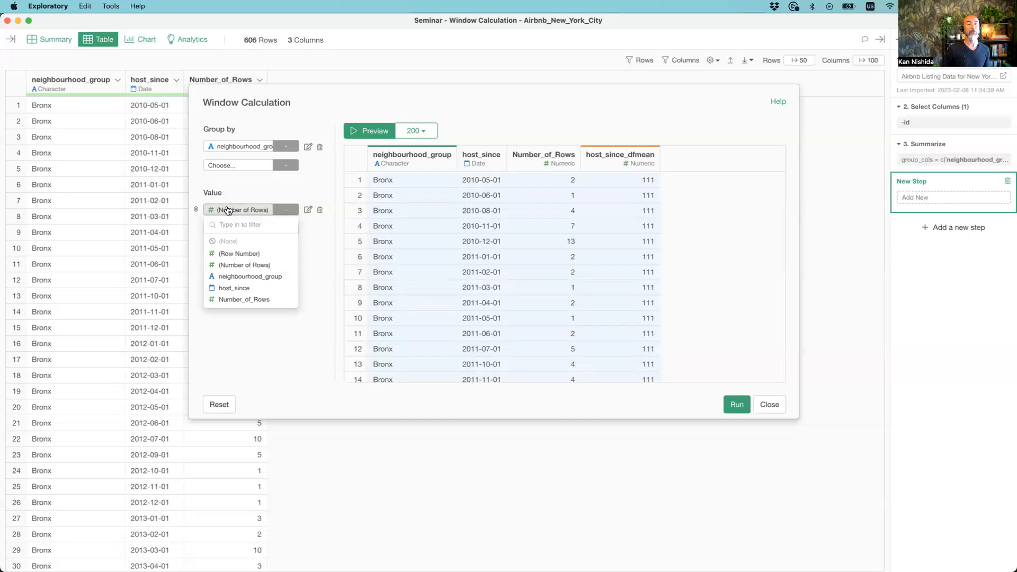
pyautogui.moveTo(331, 93); pyautogui.dragTo(430, 95)
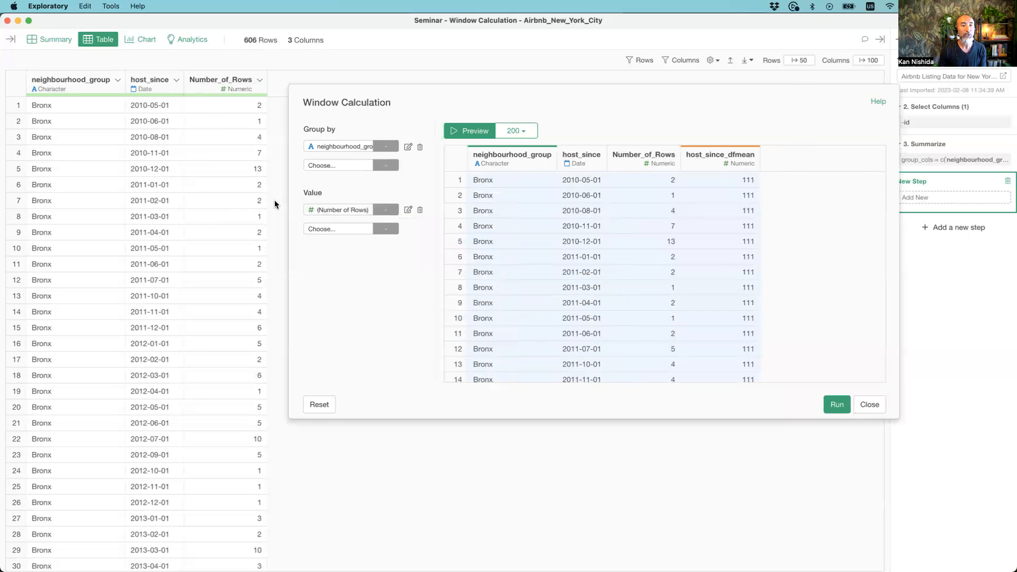
pyautogui.click(353, 211)
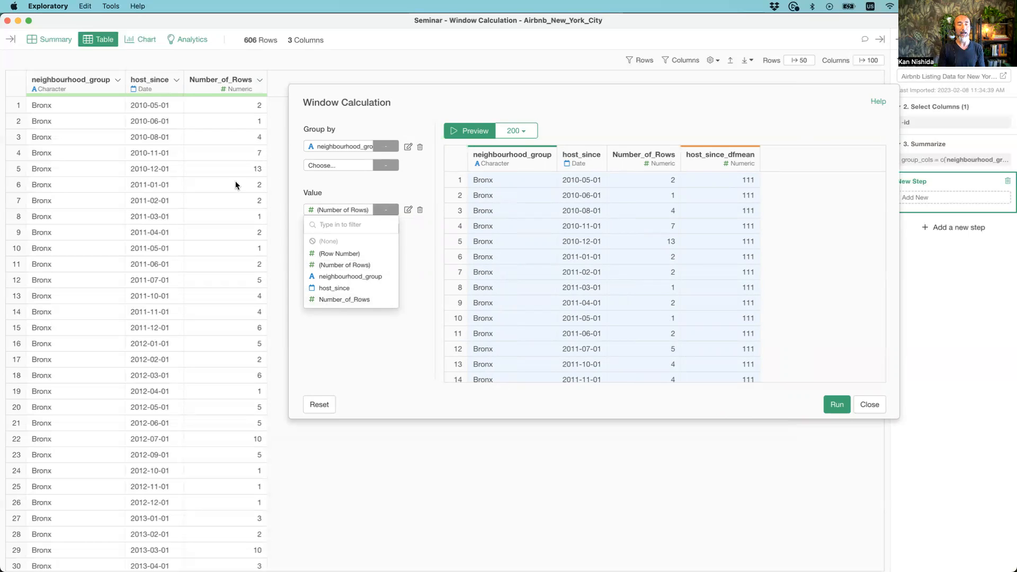
pyautogui.click(358, 300)
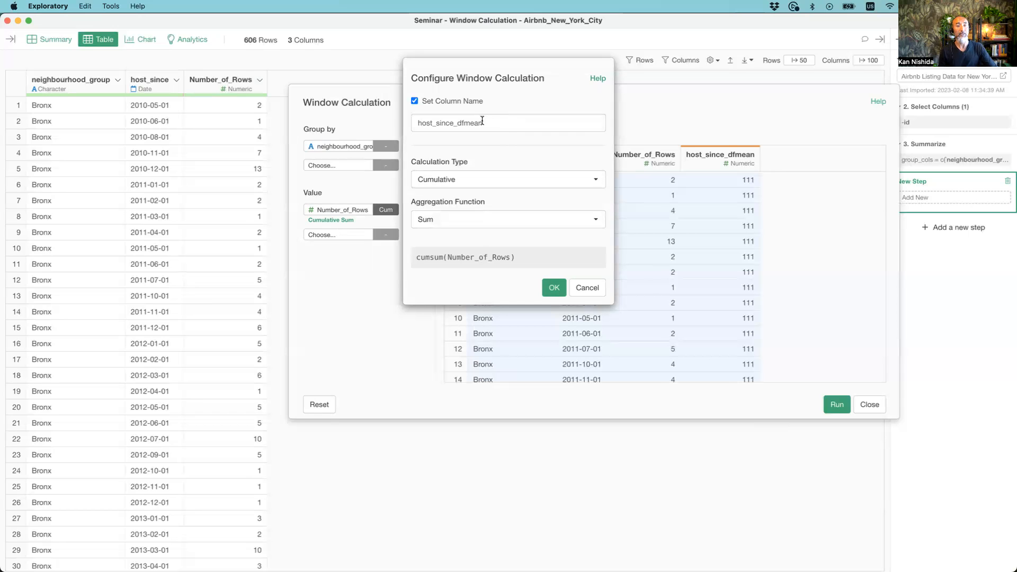
pyautogui.doubleClick(453, 124)
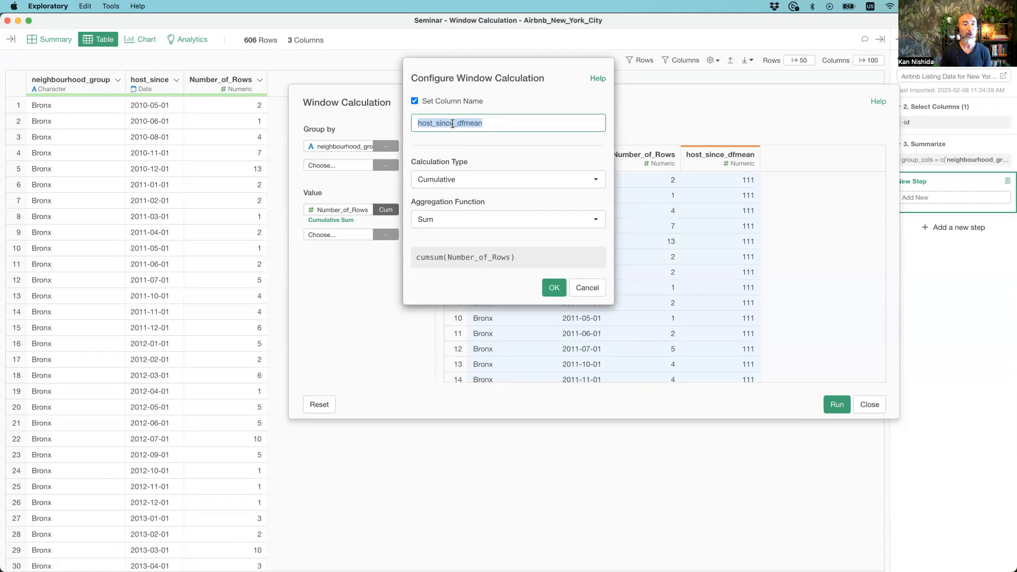
pyautogui.write('Cumulative SU')
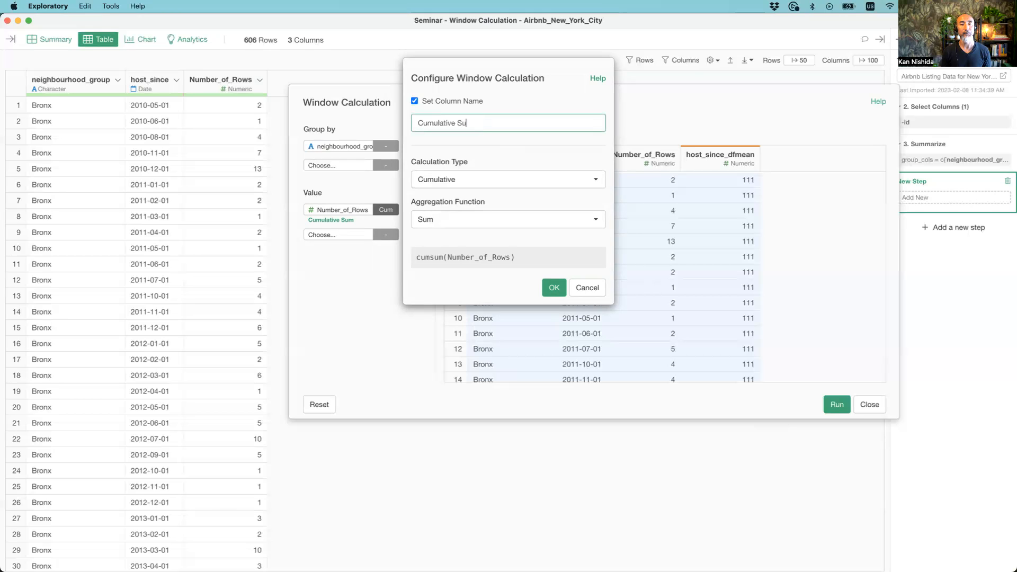
pyautogui.write('m')
pyautogui.press('Return')
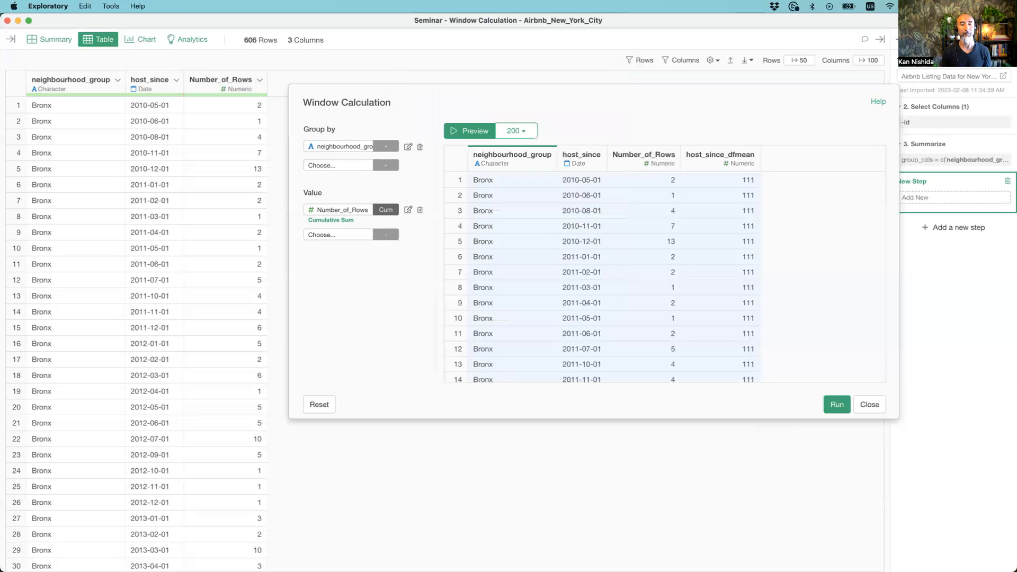
pyautogui.click(461, 139)
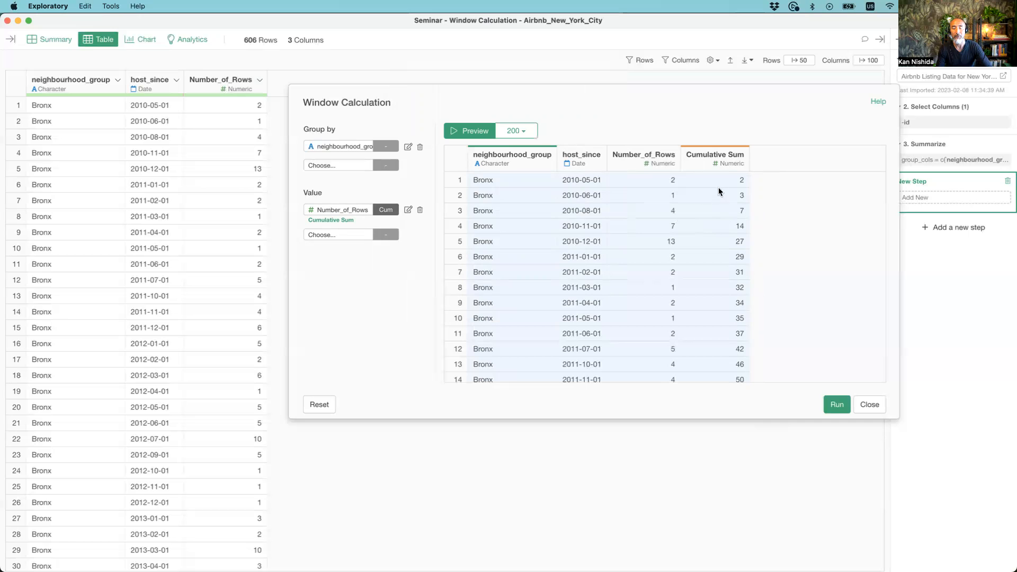
# - Check the Cumulative Sum preview where the rows change from Bronx to Brooklyn, and run the step
pyautogui.scroll(-20, 723, 336)
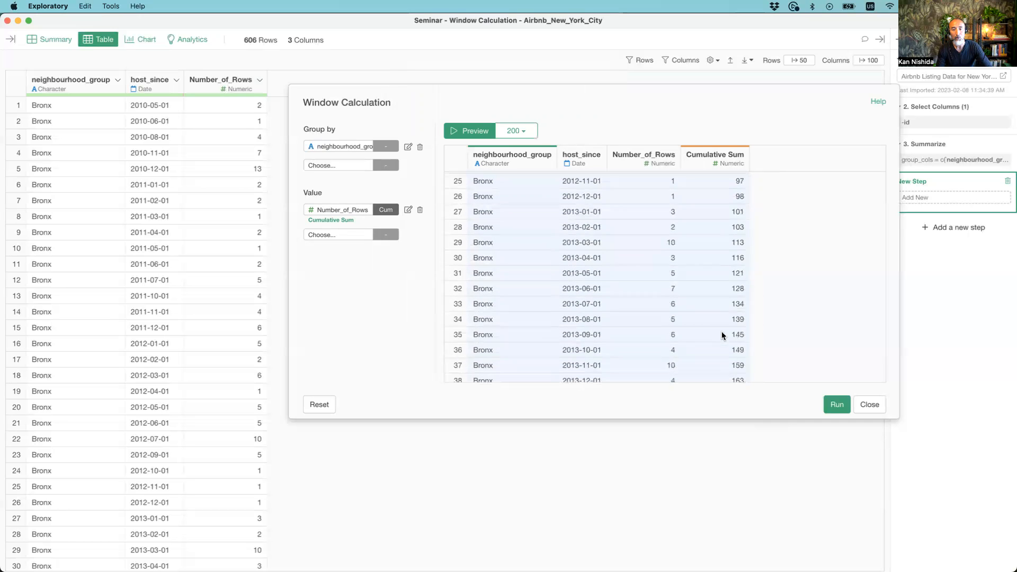
pyautogui.scroll(-13, 721, 335)
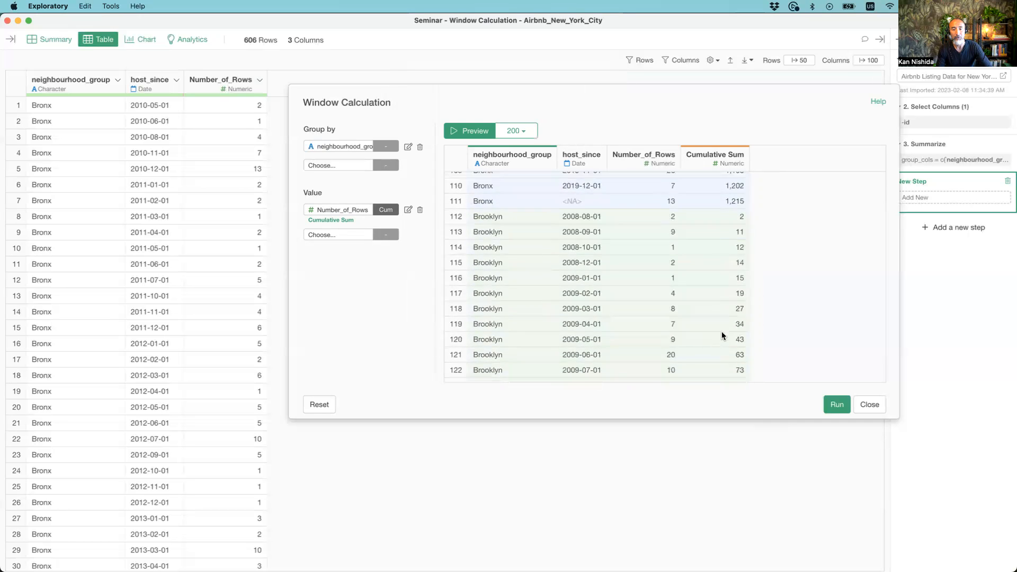
pyautogui.scroll(-2, 713, 272)
pyautogui.scroll(2, 703, 198)
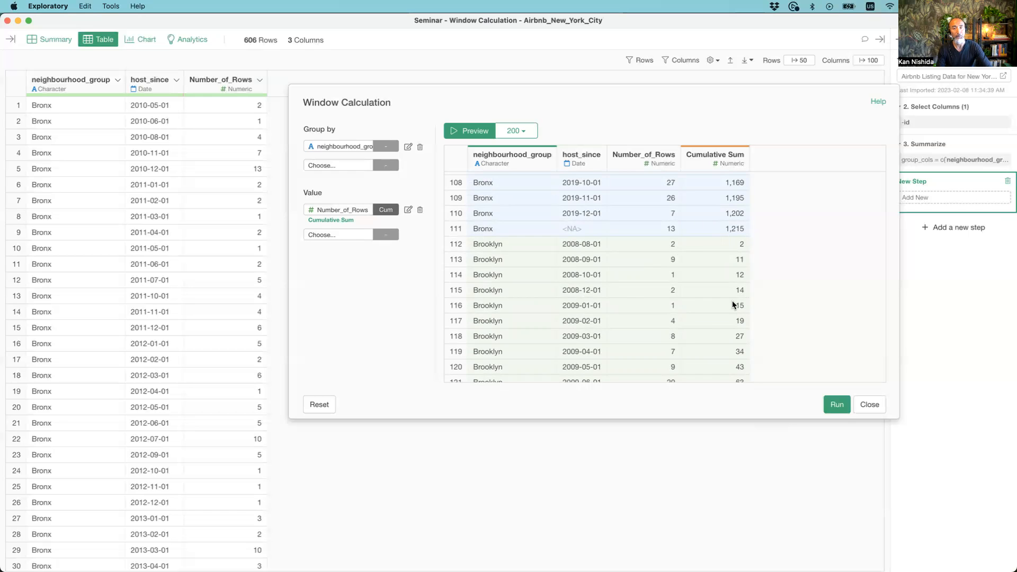
pyautogui.click(836, 406)
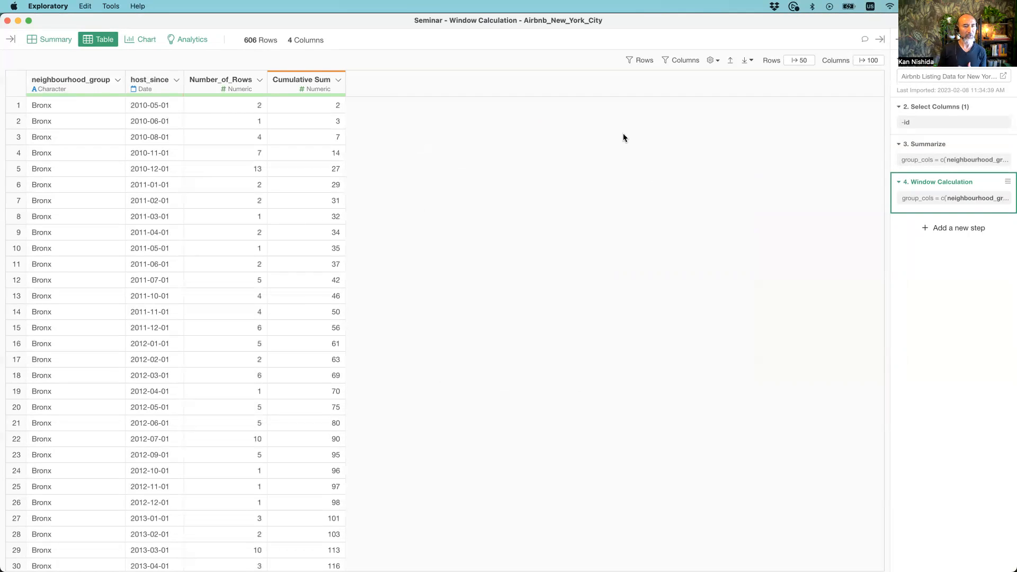
# - Return to the Summarize step, start a cumulative sum window calculation directly from the Number_of_Rows column, and preview it across the neighbourhood groups
pyautogui.click(918, 145)
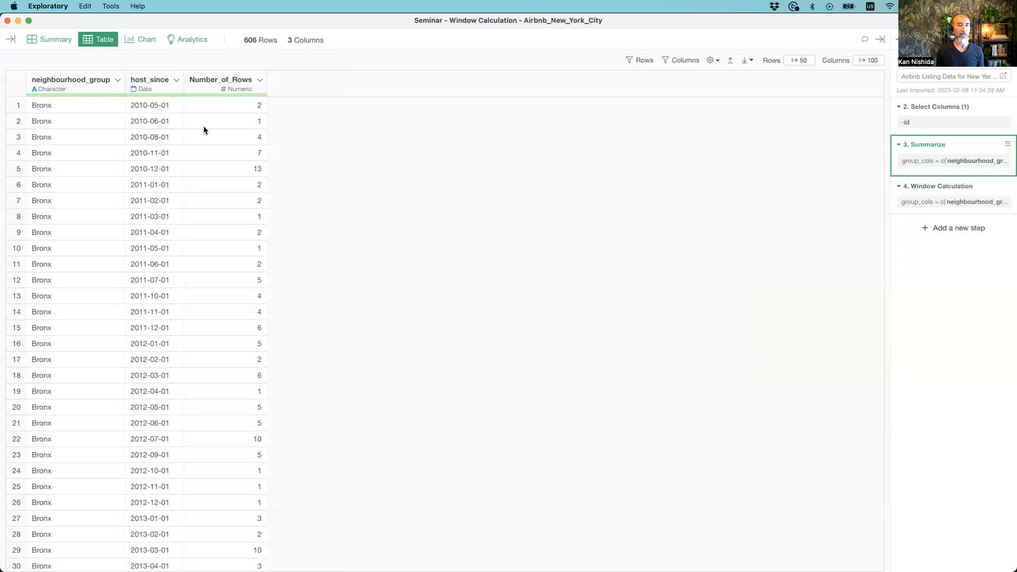
pyautogui.click(260, 80)
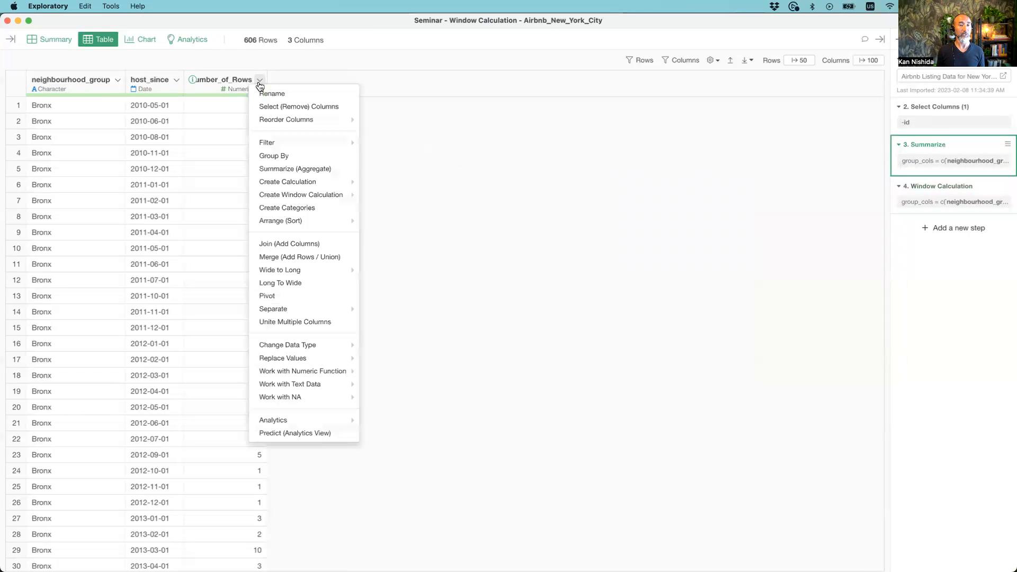
pyautogui.moveTo(296, 196)
pyautogui.moveTo(455, 200)
pyautogui.click(509, 198)
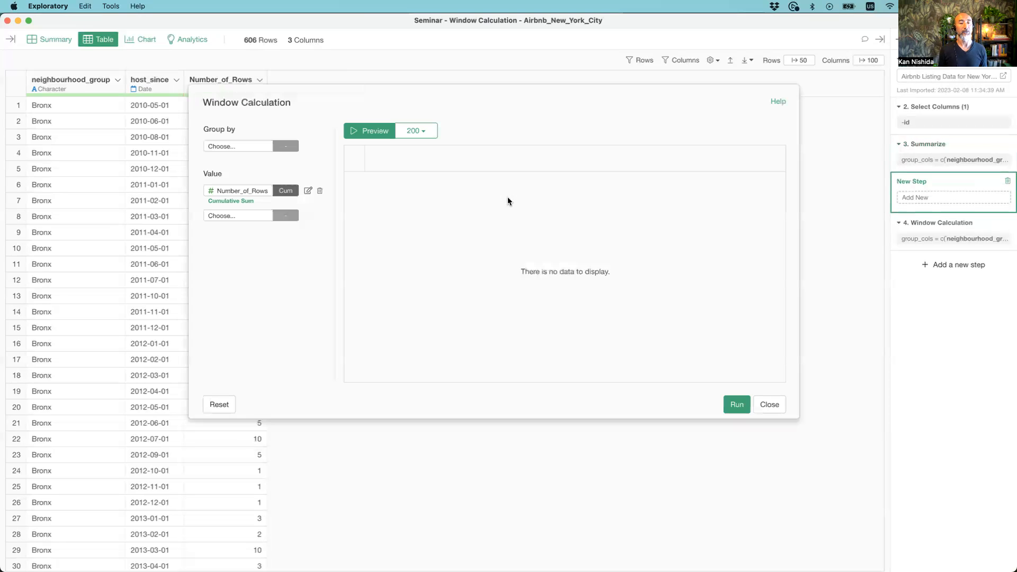
pyautogui.click(366, 131)
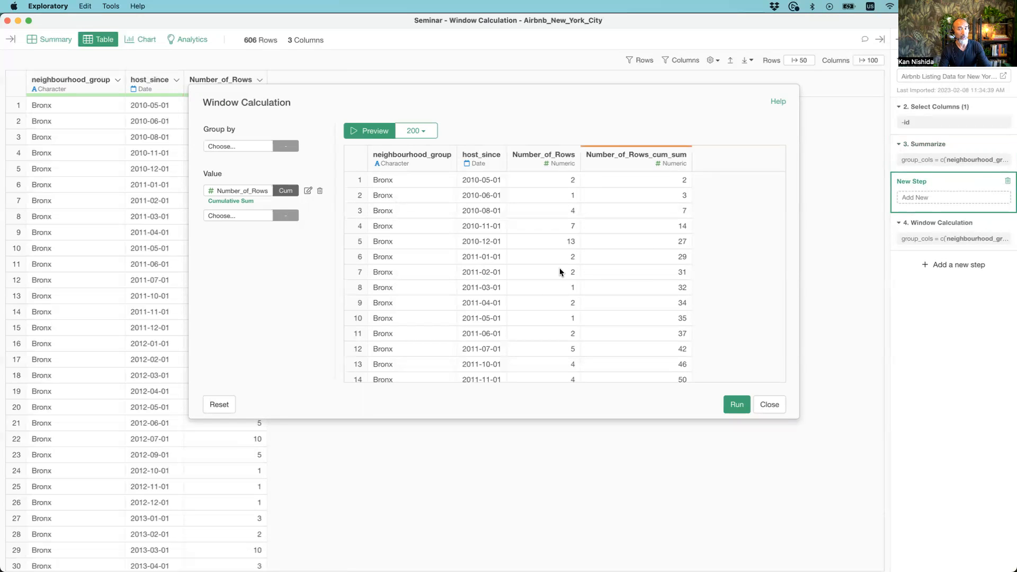
pyautogui.scroll(-15, 518, 300)
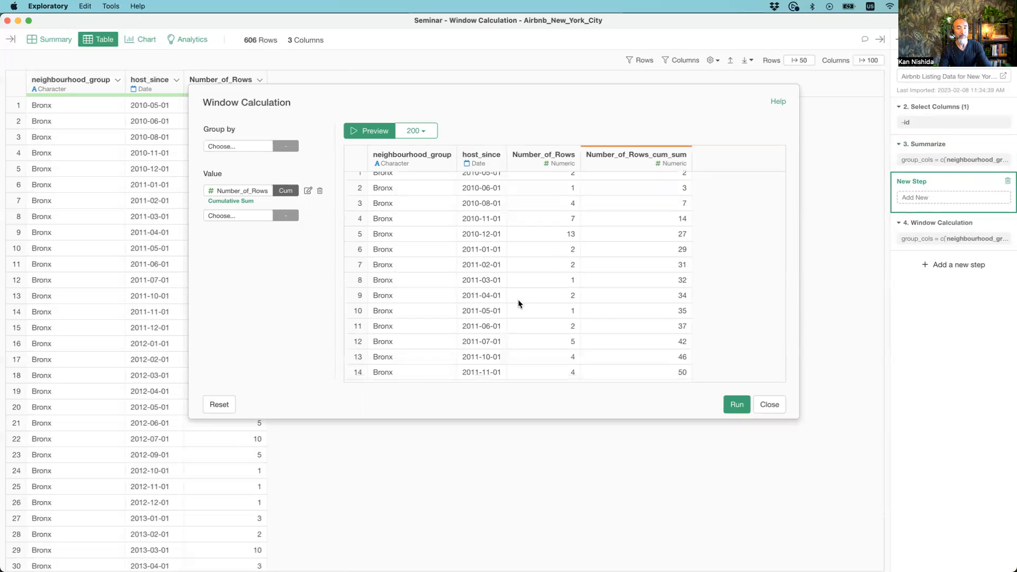
pyautogui.scroll(-15, 518, 300)
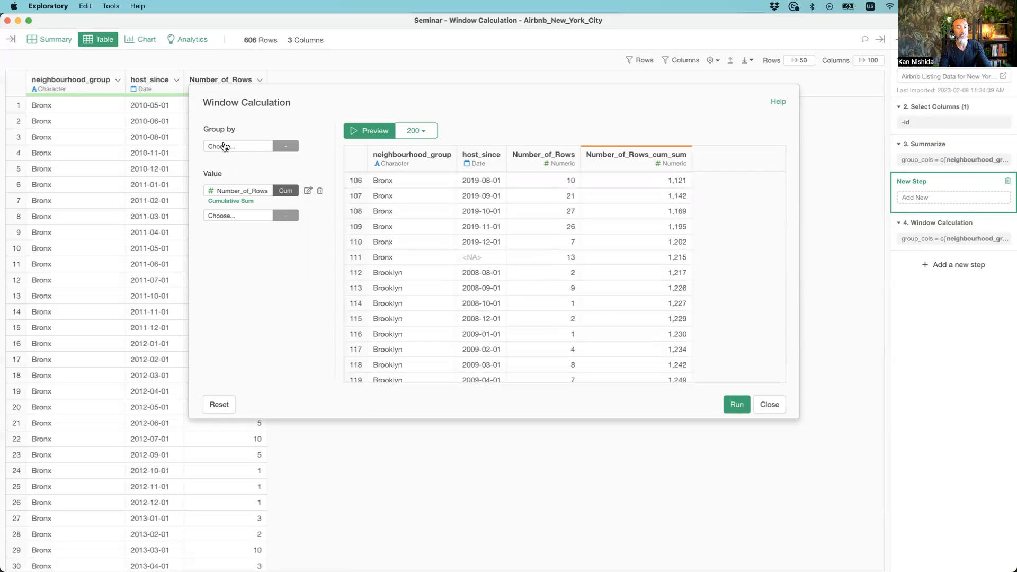
pyautogui.scroll(2, 512, 274)
pyautogui.scroll(-2, 652, 297)
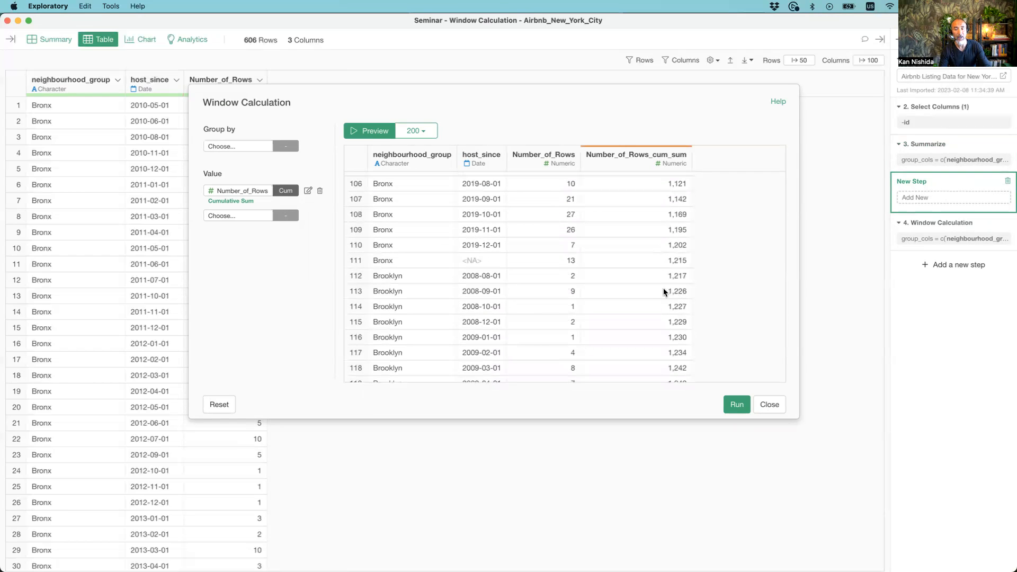
# - Group the cumulative sum by neighbourhood_group, preview it, and run the window calculation
pyautogui.click(218, 149)
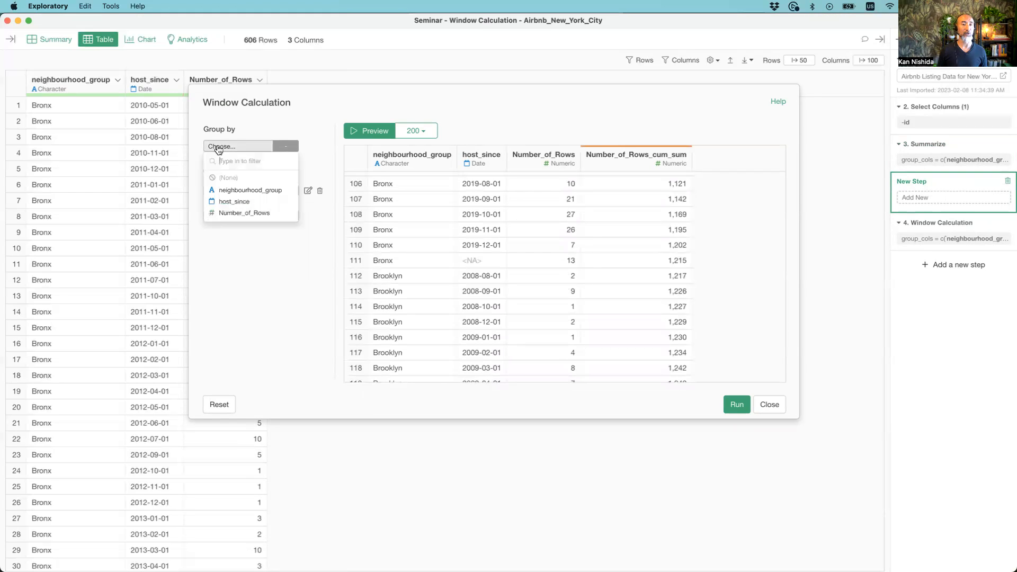
pyautogui.click(242, 193)
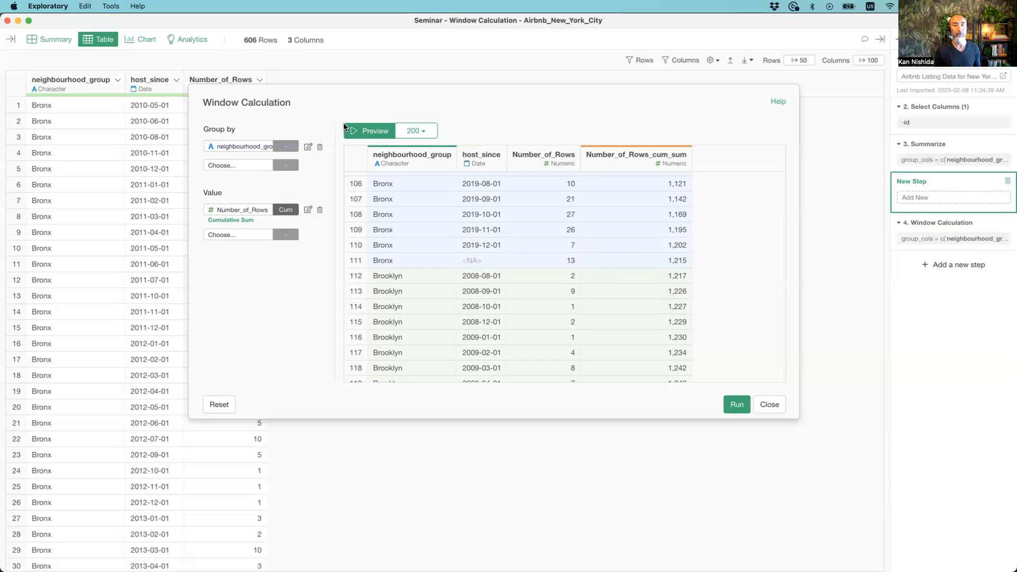
pyautogui.click(364, 132)
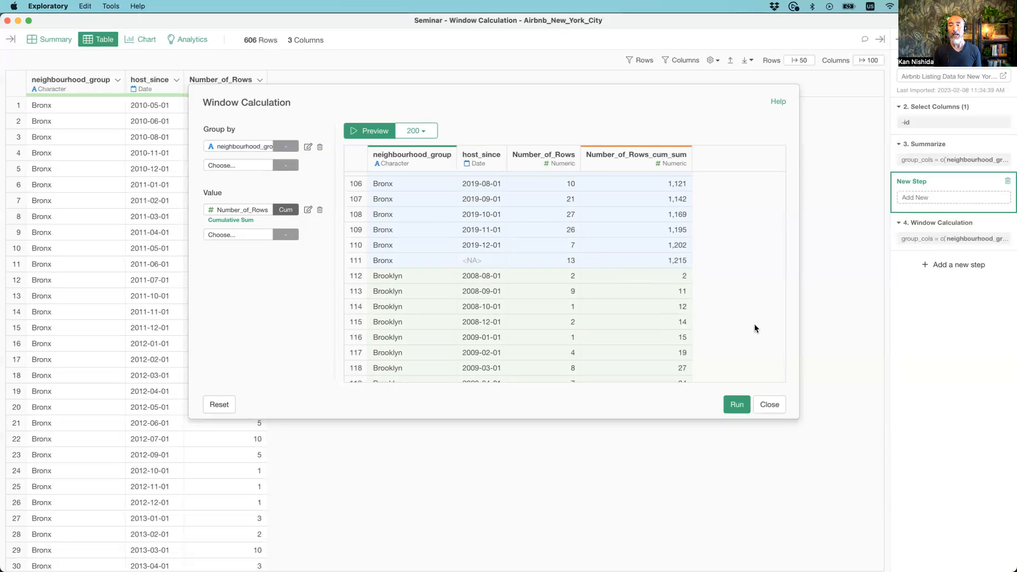
pyautogui.click(725, 408)
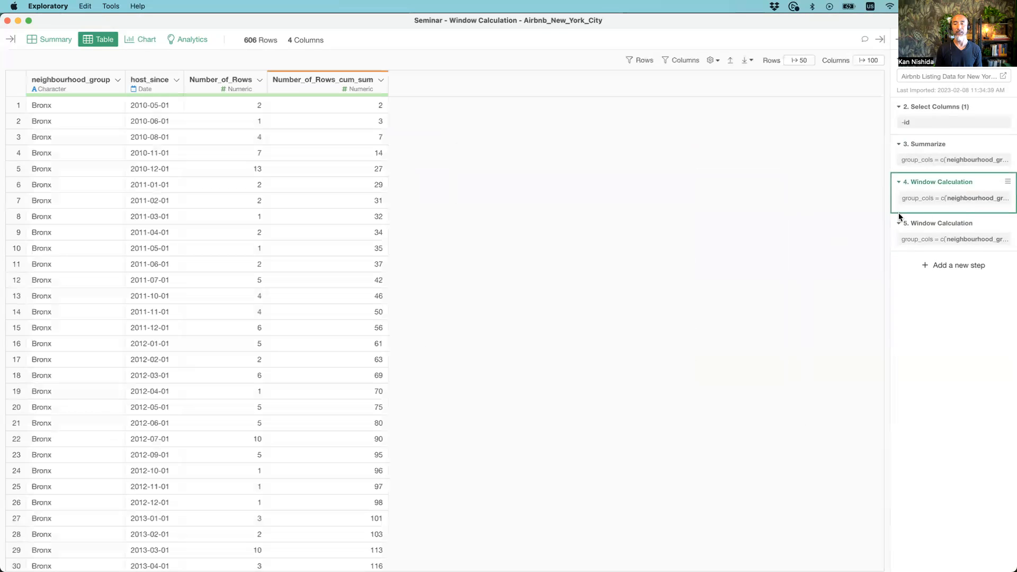
# - Delete the earlier Window Calculation, step 5, and point out the Number_of_Rows_cum_sum column in the table
pyautogui.click(987, 224)
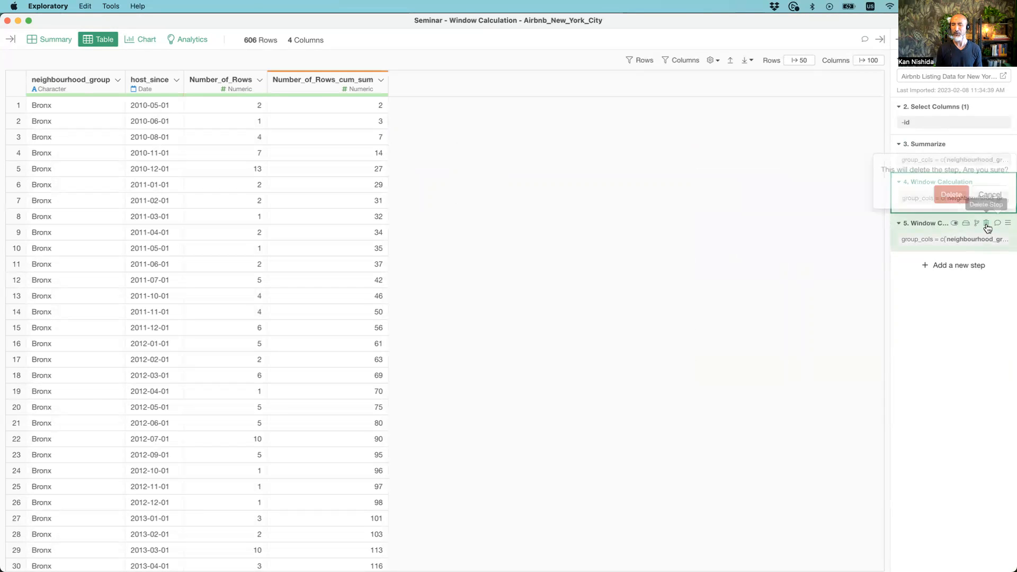
pyautogui.click(953, 195)
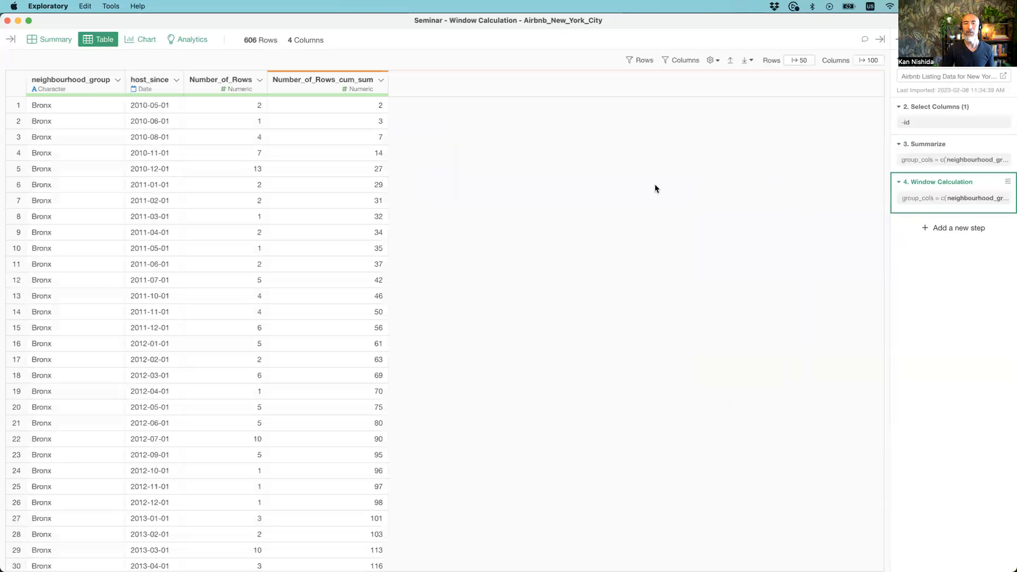
pyautogui.click(307, 85)
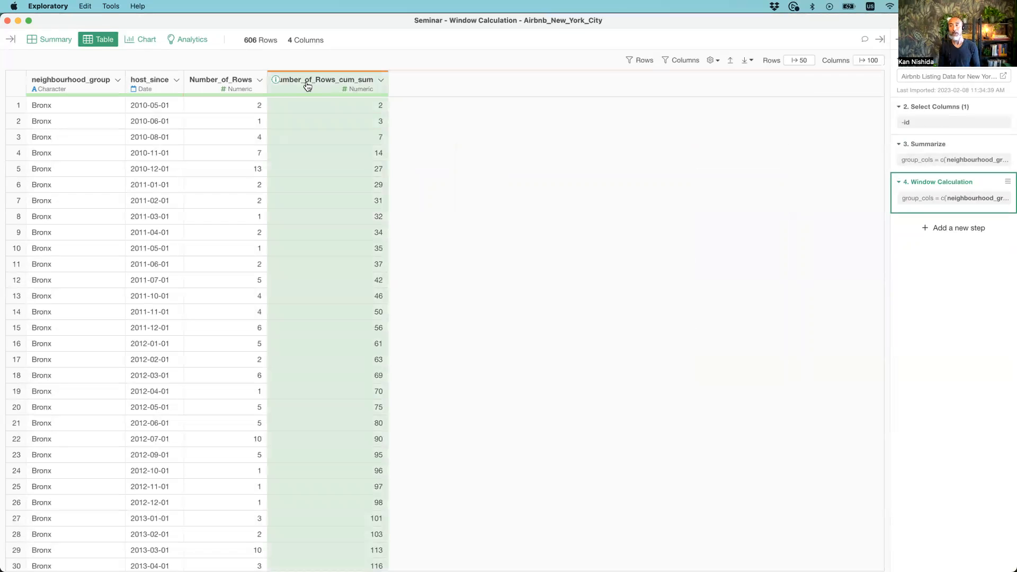
pyautogui.click(309, 88)
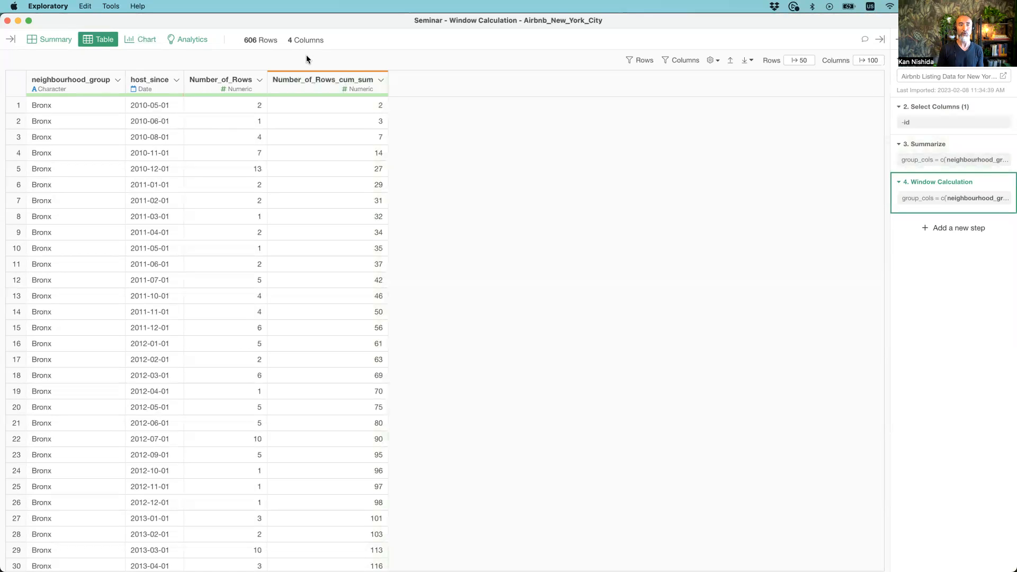
# - View the host_since line chart and look over the options available for its Y axis value
pyautogui.click(142, 40)
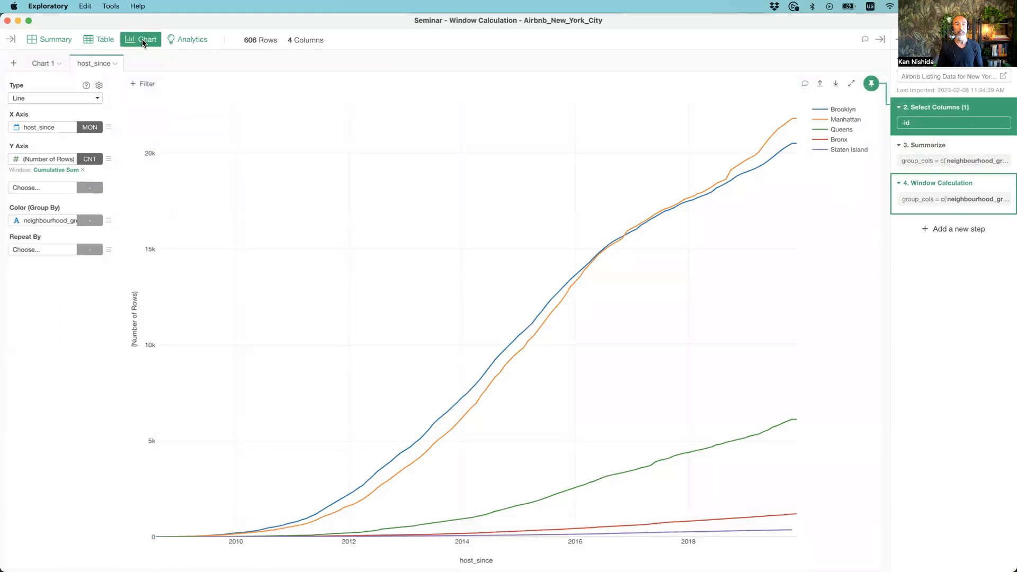
pyautogui.click(109, 160)
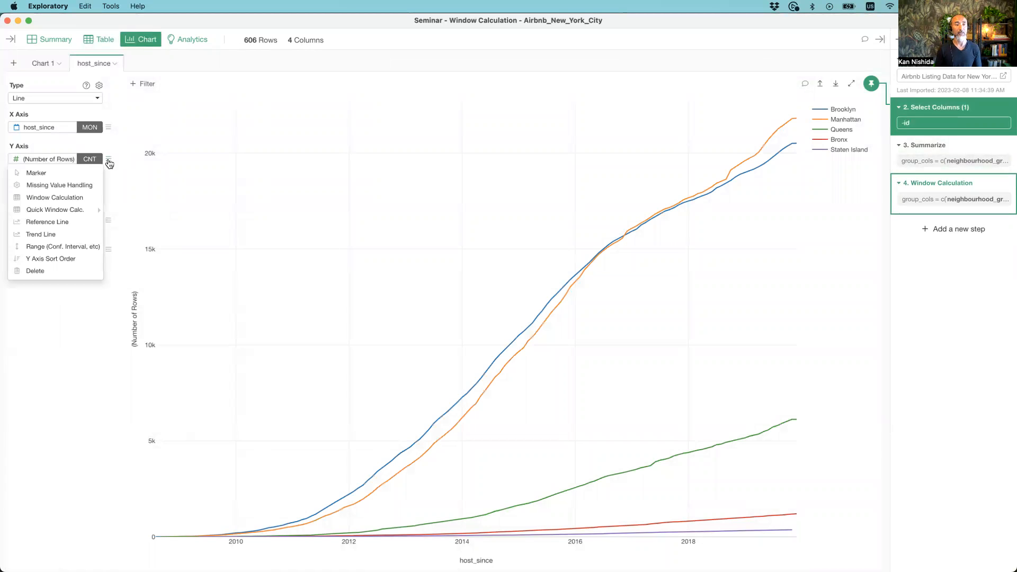
pyautogui.click(117, 153)
# - Switch to the Window-Calculation-en.key presentation in Keynote and start the slideshow from slide 93
pyautogui.press('super+Tab')
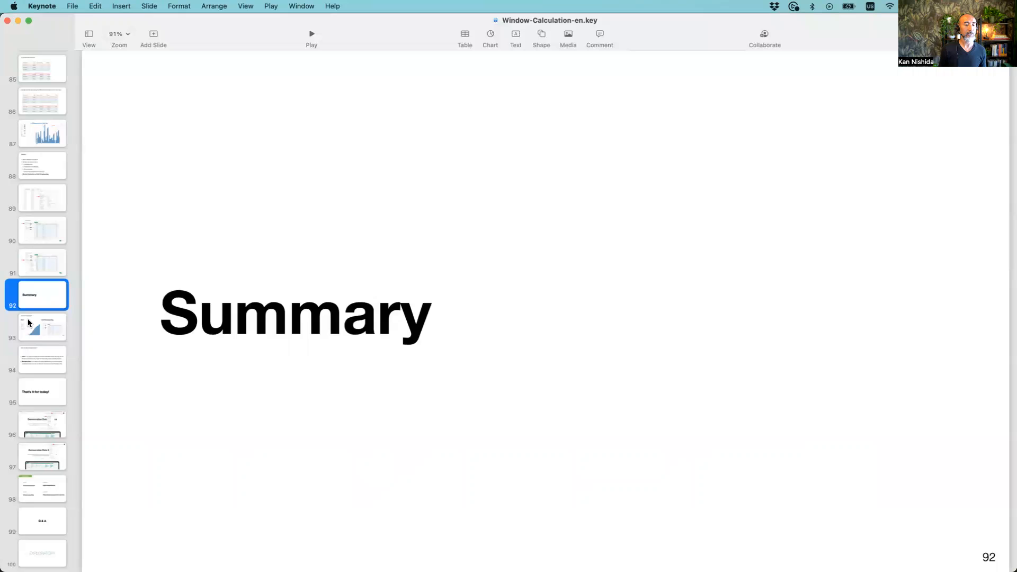
pyautogui.click(29, 322)
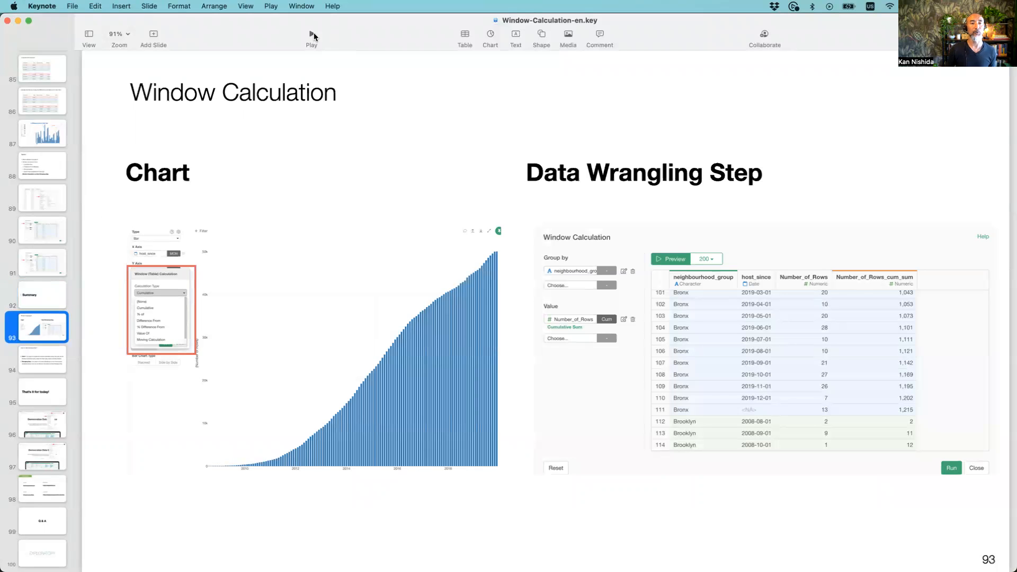
pyautogui.click(312, 35)
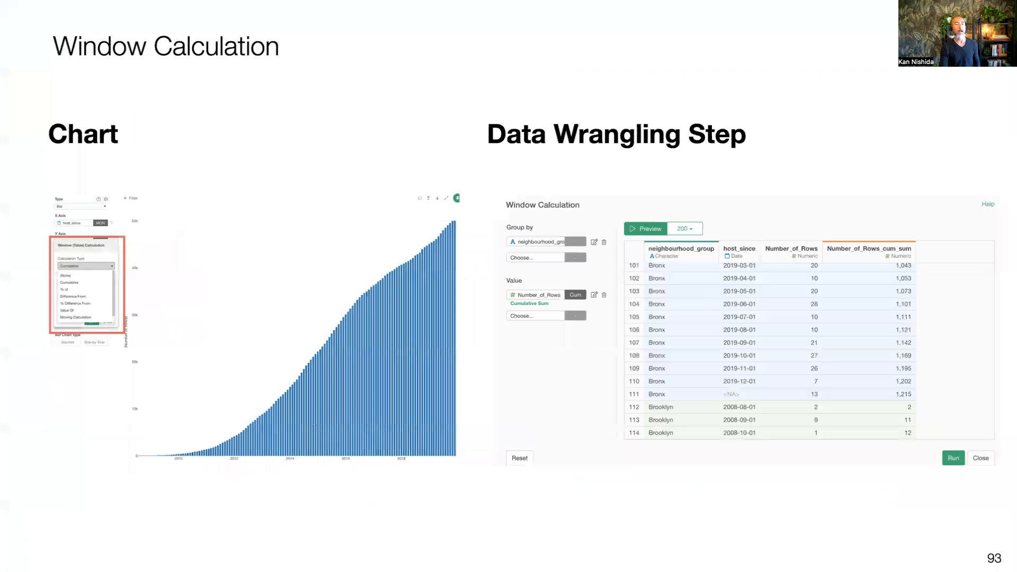